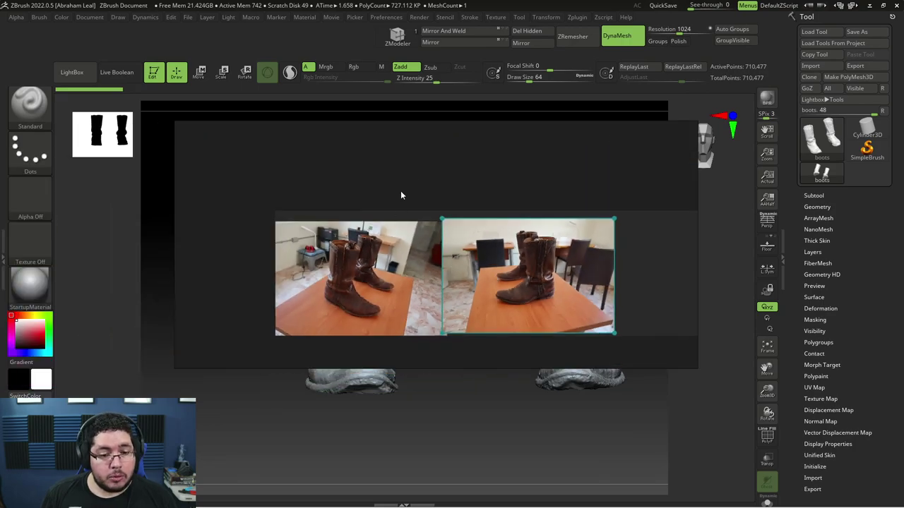
# Inspect the boots mesh from several angles, expand the Subtool settings and turn on the polyframe display
pyautogui.moveTo(473, 244); pyautogui.dragTo(637, 269)
pyautogui.moveTo(470, 229); pyautogui.dragTo(415, 291)
pyautogui.moveTo(518, 216); pyautogui.dragTo(534, 386)
pyautogui.moveTo(587, 346); pyautogui.dragTo(625, 259)
pyautogui.keyDown('alt'); pyautogui.moveTo(311, 384); pyautogui.dragTo(392, 246); pyautogui.keyUp('alt')
pyautogui.click(836, 198)
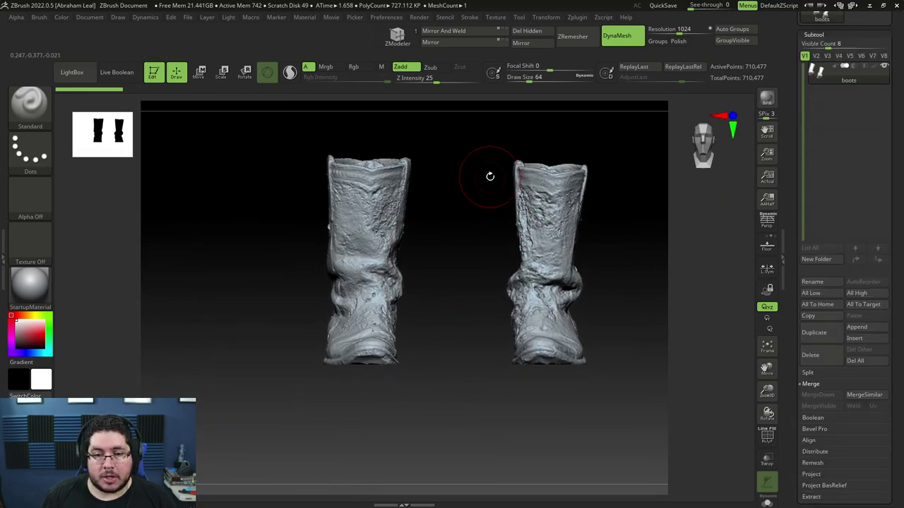
pyautogui.moveTo(489, 176); pyautogui.dragTo(702, 416)
pyautogui.click(767, 437)
pyautogui.moveTo(658, 393); pyautogui.dragTo(672, 398)
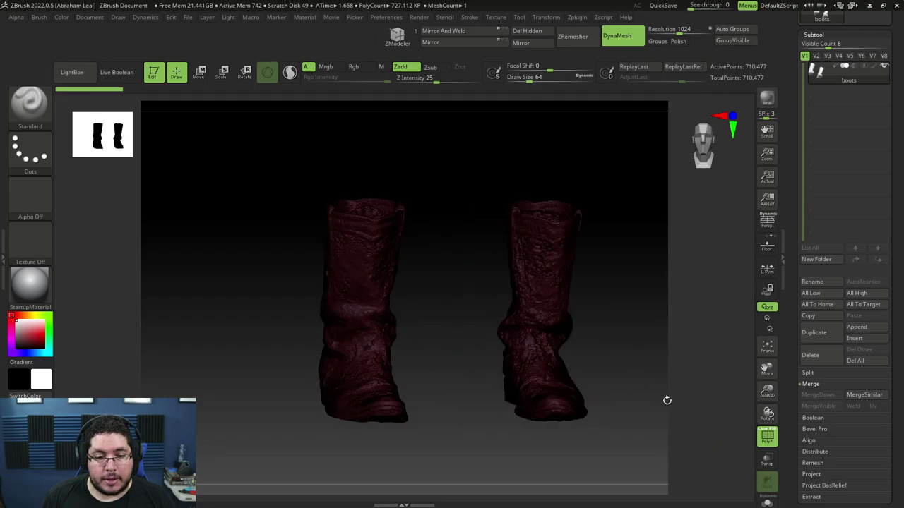
# Assign a separate polygroup to each boot with Auto Groups
pyautogui.scroll(-2, 900, 393)
pyautogui.scroll(-5, 901, 393)
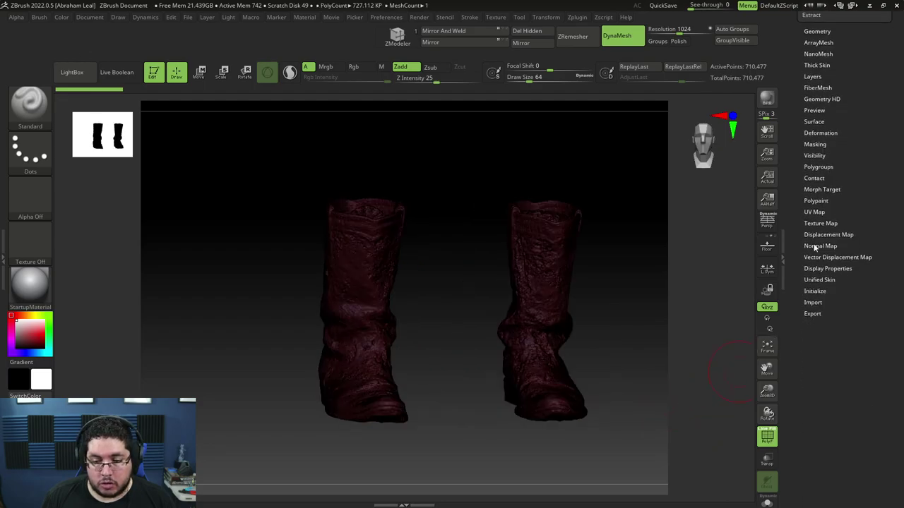
pyautogui.click(813, 167)
pyautogui.click(818, 171)
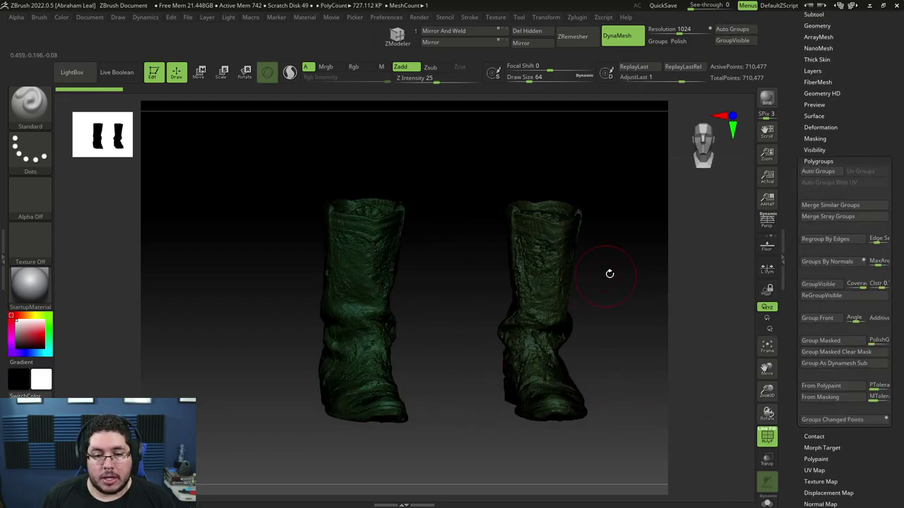
pyautogui.moveTo(609, 273); pyautogui.dragTo(621, 311)
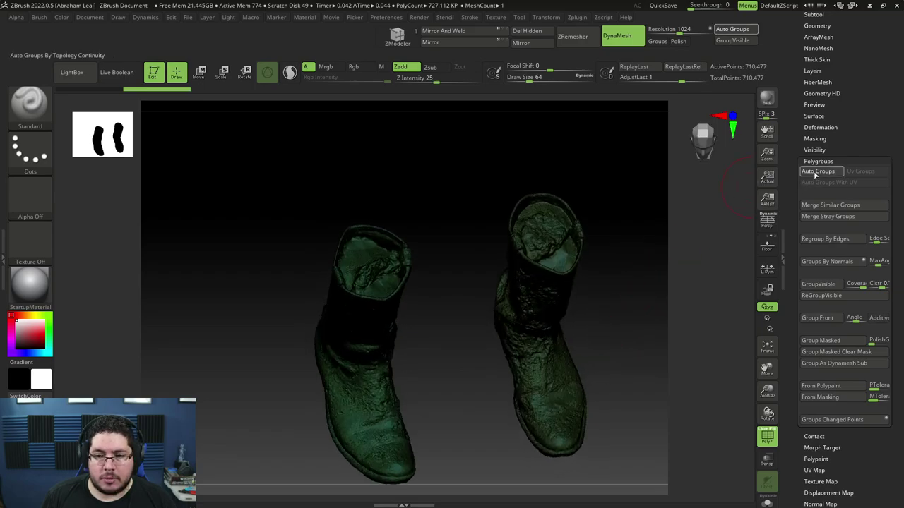
pyautogui.click(814, 174)
pyautogui.click(814, 175)
pyautogui.click(814, 174)
pyautogui.click(814, 175)
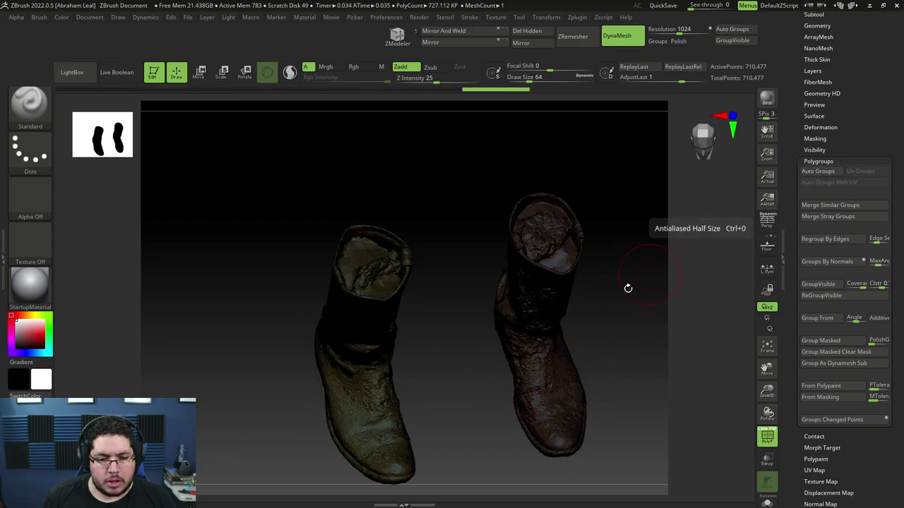
# Split the pair of boots into one subtool per boot with Groups Split
pyautogui.keyDown('shift'); pyautogui.moveTo(627, 288); pyautogui.dragTo(628, 186); pyautogui.keyUp('shift')
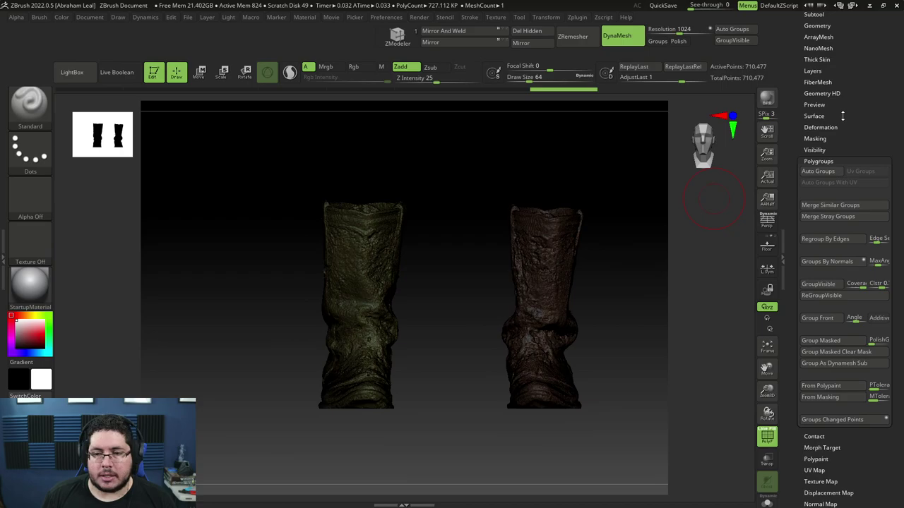
pyautogui.moveTo(843, 115); pyautogui.dragTo(839, 297)
pyautogui.click(819, 197)
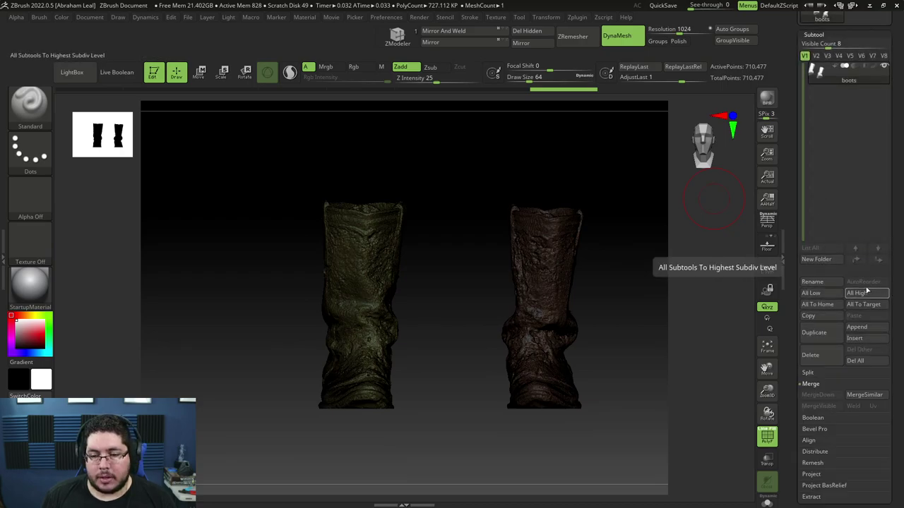
pyautogui.click(820, 373)
pyautogui.click(860, 383)
pyautogui.click(736, 403)
pyautogui.moveTo(649, 327); pyautogui.dragTo(677, 259)
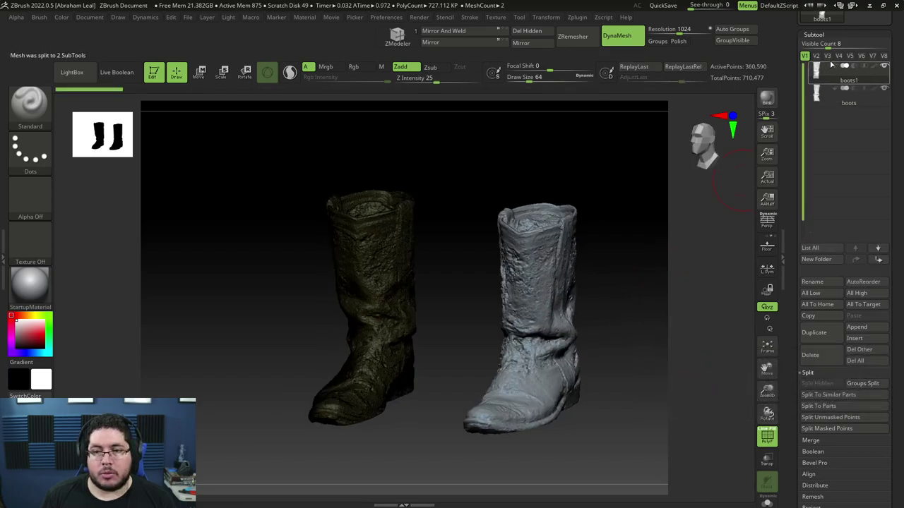
# Hide the second boot's subtool and turn off the polyframe display so only the boots1 mesh shows plainly
pyautogui.click(887, 89)
pyautogui.moveTo(508, 255); pyautogui.dragTo(543, 256)
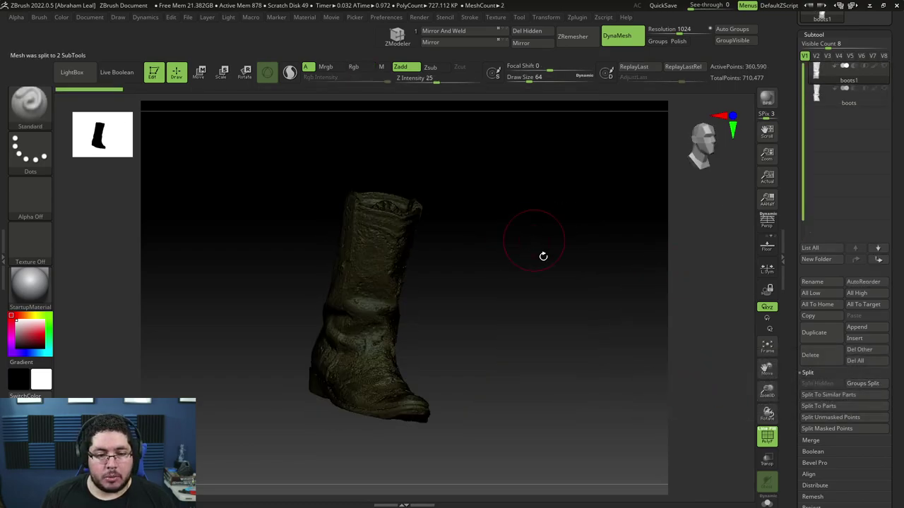
pyautogui.click(766, 438)
pyautogui.moveTo(463, 329); pyautogui.dragTo(568, 292)
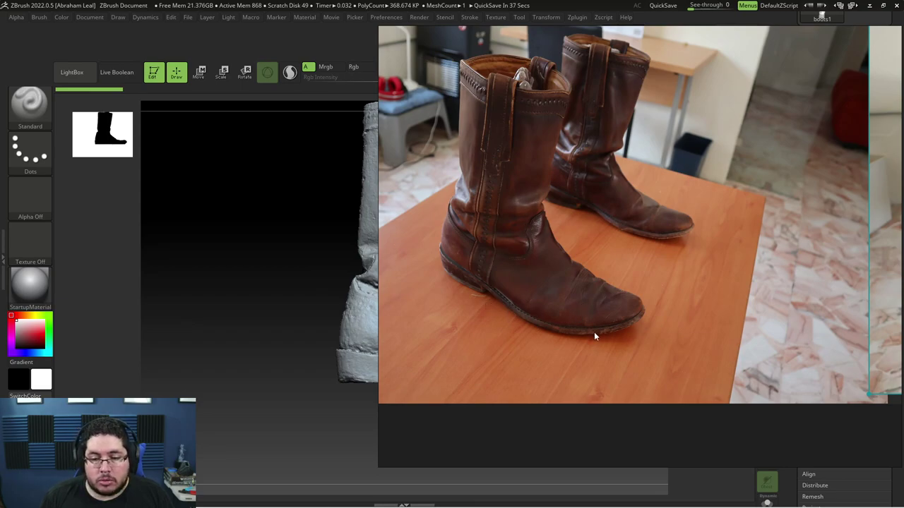
# Mask the heel block on the side of the boot using a draw size of about 17
pyautogui.keyDown('alt'); pyautogui.moveTo(278, 292); pyautogui.dragTo(251, 233); pyautogui.keyUp('alt')
pyautogui.moveTo(609, 233)
pyautogui.mouseDown()
pyautogui.moveTo(575, 230)
pyautogui.moveTo(518, 271)
pyautogui.moveTo(541, 335)
pyautogui.moveTo(543, 298)
pyautogui.moveTo(533, 297)
pyautogui.mouseUp()
pyautogui.press('space')
pyautogui.moveTo(558, 325)
pyautogui.keyDown('shift'); pyautogui.mouseDown()
pyautogui.moveTo(706, 331)
pyautogui.moveTo(559, 303)
pyautogui.moveTo(476, 302)
pyautogui.moveTo(522, 272)
pyautogui.moveTo(507, 288)
pyautogui.mouseUp(); pyautogui.keyUp('shift')
pyautogui.moveTo(617, 282); pyautogui.dragTo(585, 288)
pyautogui.moveTo(543, 295)
pyautogui.keyDown('ctrl'); pyautogui.mouseDown()
pyautogui.moveTo(594, 288)
pyautogui.moveTo(579, 282)
pyautogui.mouseUp(); pyautogui.keyUp('ctrl')
pyautogui.moveTo(671, 282)
pyautogui.keyDown('alt'); pyautogui.mouseDown()
pyautogui.moveTo(521, 322)
pyautogui.moveTo(545, 321)
pyautogui.mouseUp(); pyautogui.keyUp('alt')
pyautogui.moveTo(451, 313)
pyautogui.keyDown('ctrl'); pyautogui.mouseDown()
pyautogui.moveTo(505, 286)
pyautogui.moveTo(481, 282)
pyautogui.moveTo(535, 277)
pyautogui.moveTo(465, 301)
pyautogui.mouseUp(); pyautogui.keyUp('ctrl')
pyautogui.press('space')
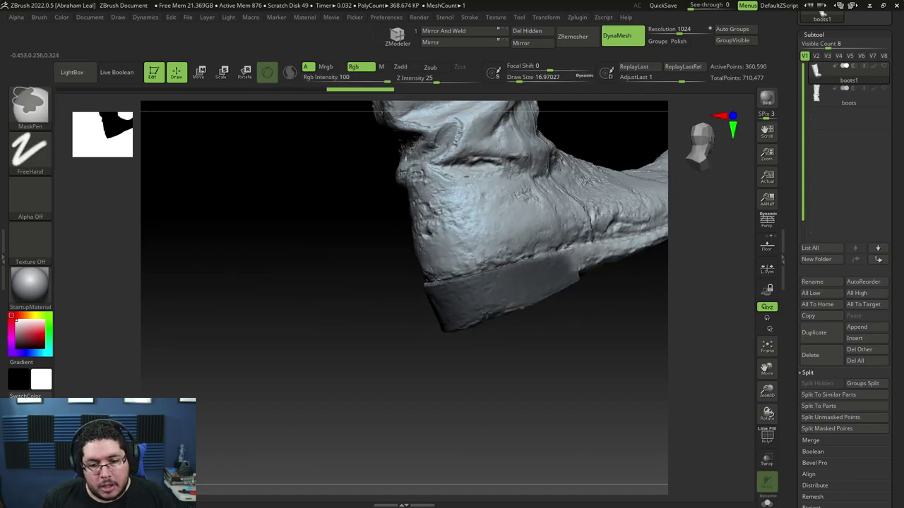
pyautogui.moveTo(605, 262); pyautogui.dragTo(441, 305)
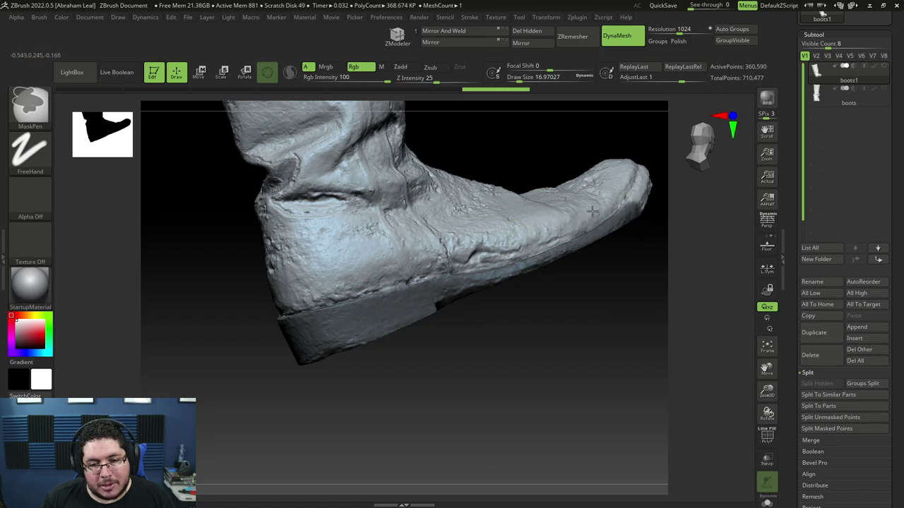
# Extend the mask along the sole's side edge from the heel to the toe tip
pyautogui.moveTo(575, 313)
pyautogui.keyDown('alt'); pyautogui.mouseDown()
pyautogui.moveTo(516, 339)
pyautogui.moveTo(475, 343)
pyautogui.moveTo(422, 329)
pyautogui.moveTo(444, 294)
pyautogui.mouseUp(); pyautogui.keyUp('alt')
pyautogui.keyDown('alt'); pyautogui.moveTo(534, 319); pyautogui.dragTo(416, 392); pyautogui.keyUp('alt')
pyautogui.moveTo(544, 278); pyautogui.dragTo(512, 286)
pyautogui.keyDown('ctrl'); pyautogui.moveTo(387, 329); pyautogui.dragTo(406, 321); pyautogui.keyUp('ctrl')
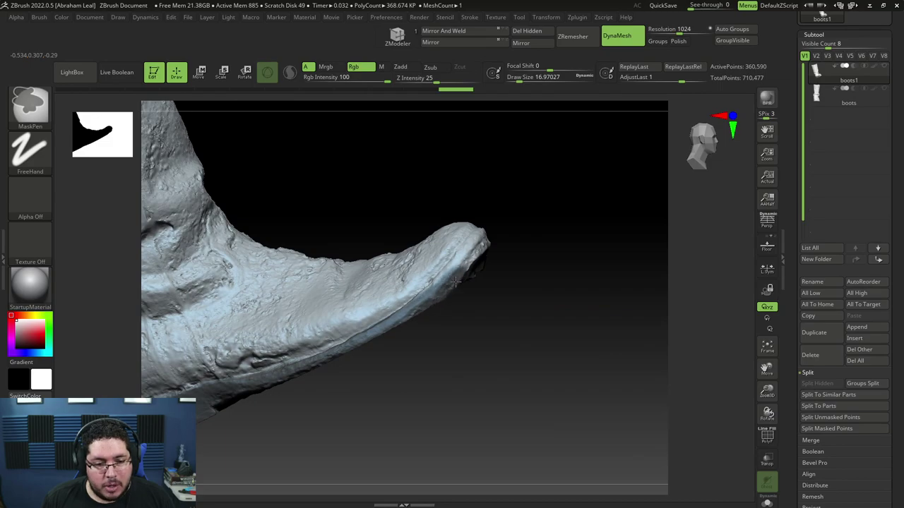
pyautogui.keyDown('ctrl'); pyautogui.moveTo(458, 280); pyautogui.dragTo(471, 259); pyautogui.keyUp('ctrl')
# Mask the sole's edge around the toe and along the opposite side of the boot back to the heel
pyautogui.moveTo(514, 232)
pyautogui.mouseDown()
pyautogui.moveTo(555, 261)
pyautogui.moveTo(504, 322)
pyautogui.moveTo(454, 346)
pyautogui.mouseUp()
pyautogui.moveTo(454, 346); pyautogui.dragTo(454, 318, button='right')
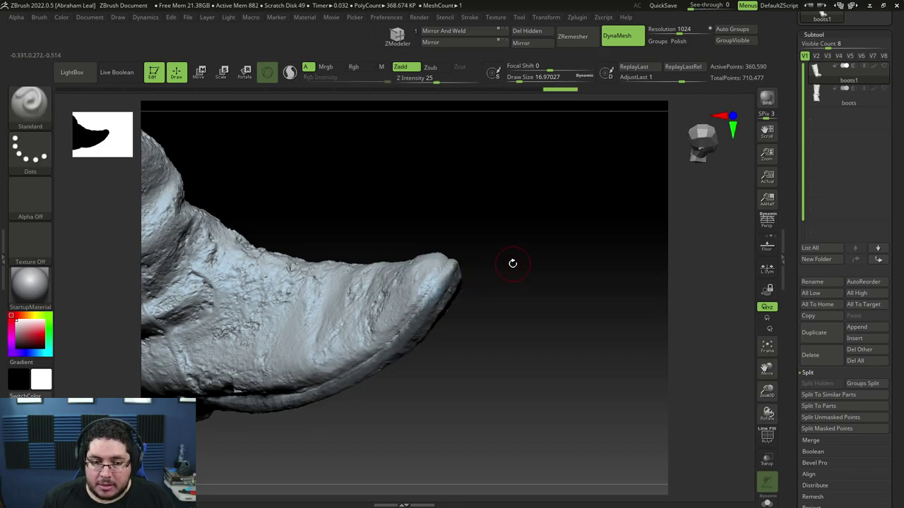
pyautogui.moveTo(513, 262)
pyautogui.mouseDown(button='right')
pyautogui.moveTo(541, 295)
pyautogui.moveTo(492, 355)
pyautogui.moveTo(394, 381)
pyautogui.mouseUp(button='right')
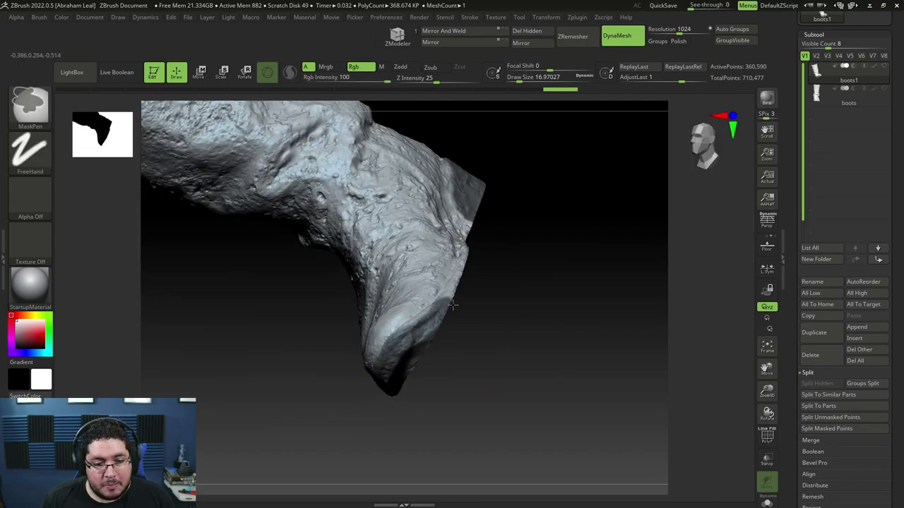
pyautogui.moveTo(454, 304); pyautogui.dragTo(488, 212, button='right')
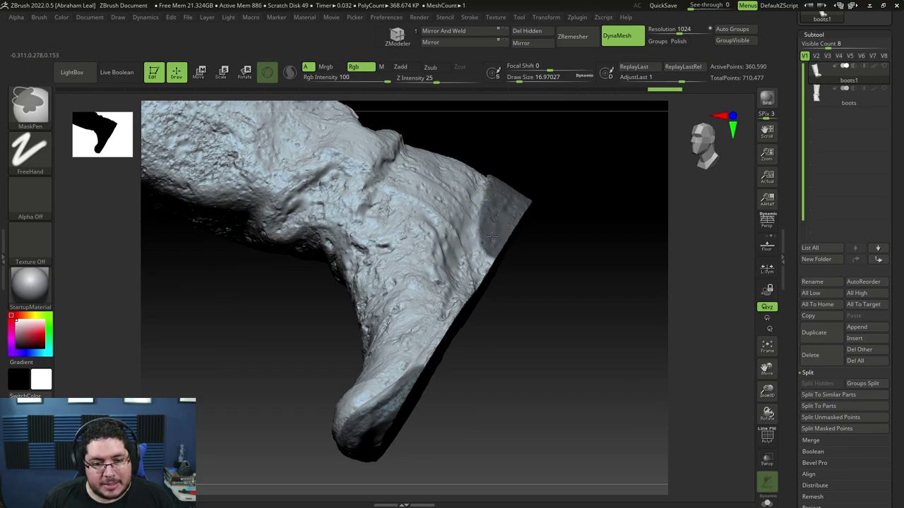
pyautogui.moveTo(487, 265)
pyautogui.mouseDown(button='right')
pyautogui.moveTo(507, 319)
pyautogui.moveTo(484, 413)
pyautogui.moveTo(414, 476)
pyautogui.moveTo(384, 485)
pyautogui.moveTo(378, 466)
pyautogui.mouseUp(button='right')
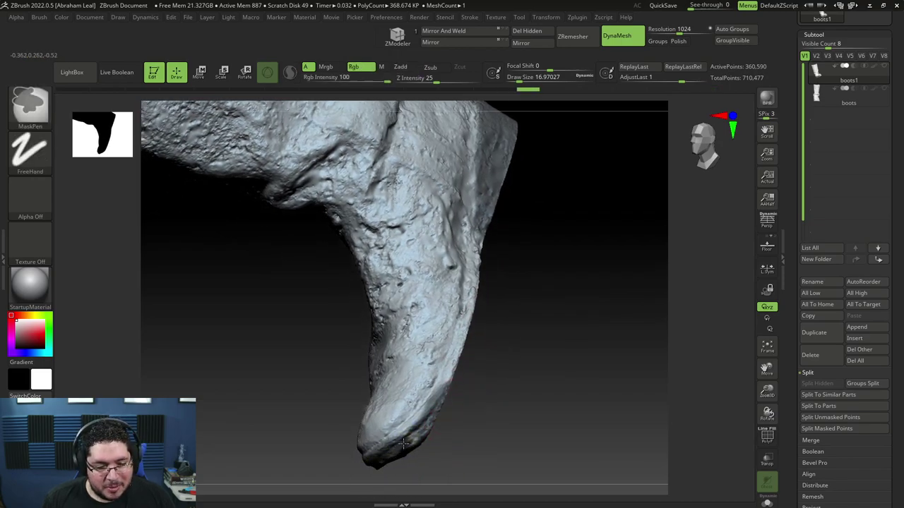
pyautogui.moveTo(448, 395)
pyautogui.mouseDown(button='right')
pyautogui.moveTo(494, 374)
pyautogui.moveTo(504, 346)
pyautogui.moveTo(510, 211)
pyautogui.mouseUp(button='right')
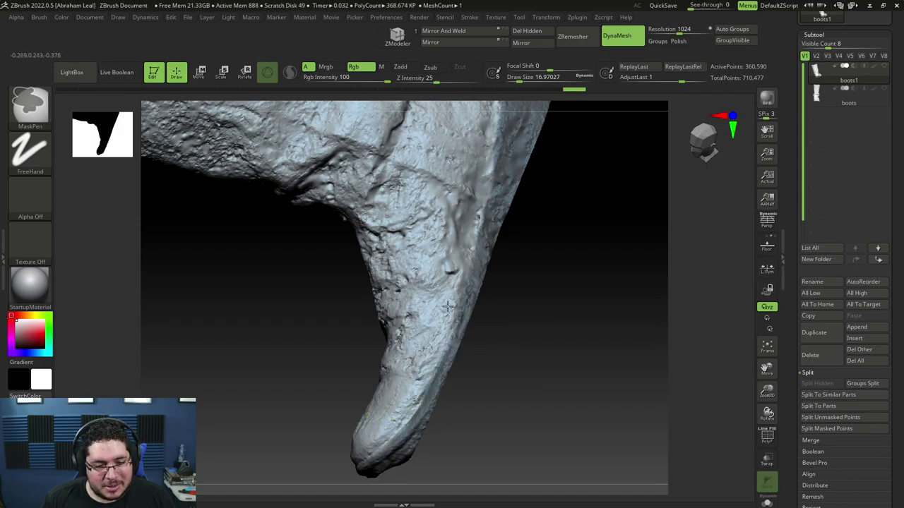
pyautogui.moveTo(496, 248); pyautogui.dragTo(593, 255, button='right')
# Mask around the border of the sole's underside with a draw size of about 33, undoing the last stroke
pyautogui.press('f')
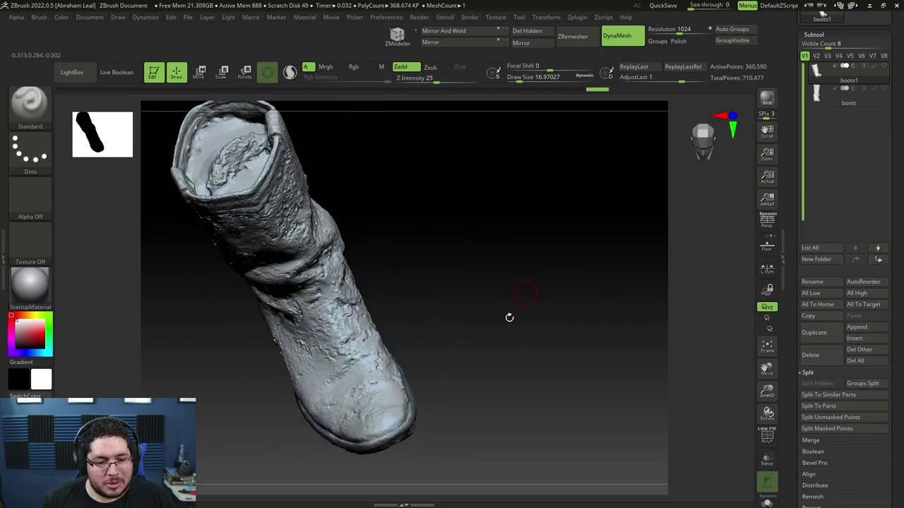
pyautogui.keyDown('shift'); pyautogui.moveTo(501, 333); pyautogui.dragTo(497, 331, button='right'); pyautogui.keyUp('shift')
pyautogui.keyDown('alt'); pyautogui.moveTo(497, 331); pyautogui.dragTo(579, 240); pyautogui.keyUp('alt')
pyautogui.press('space')
pyautogui.press('ctrl')
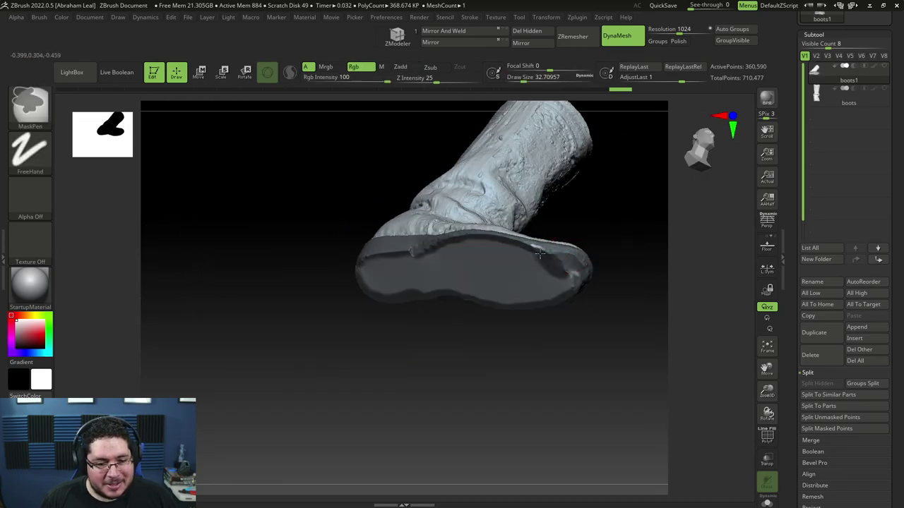
pyautogui.keyDown('ctrl'); pyautogui.moveTo(507, 300); pyautogui.dragTo(433, 286); pyautogui.keyUp('ctrl')
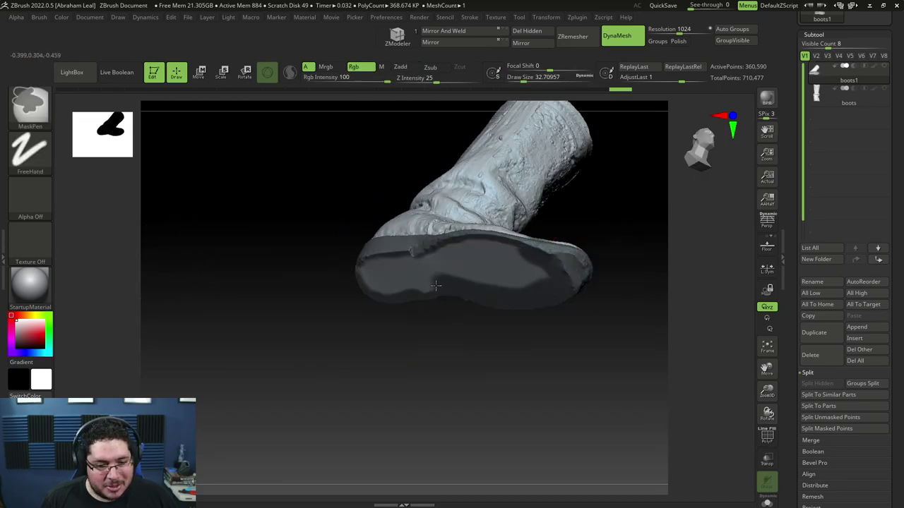
pyautogui.moveTo(393, 255)
pyautogui.keyDown('ctrl'); pyautogui.mouseDown()
pyautogui.moveTo(480, 244)
pyautogui.moveTo(529, 262)
pyautogui.mouseUp(); pyautogui.keyUp('ctrl')
pyautogui.keyDown('ctrl'); pyautogui.moveTo(602, 227); pyautogui.dragTo(616, 216); pyautogui.keyUp('ctrl')
pyautogui.keyDown('ctrl'); pyautogui.moveTo(527, 297); pyautogui.dragTo(526, 253); pyautogui.keyUp('ctrl')
pyautogui.hotkey('ctrl', 'z')
# Enlarge the mask brush and fill in the remaining unmasked area of the sole's underside
pyautogui.press('space')
pyautogui.moveTo(596, 243)
pyautogui.mouseDown()
pyautogui.moveTo(597, 221)
pyautogui.moveTo(613, 217)
pyautogui.moveTo(528, 275)
pyautogui.mouseUp()
pyautogui.moveTo(645, 236); pyautogui.dragTo(637, 204)
pyautogui.press('space')
pyautogui.moveTo(625, 202); pyautogui.dragTo(637, 201)
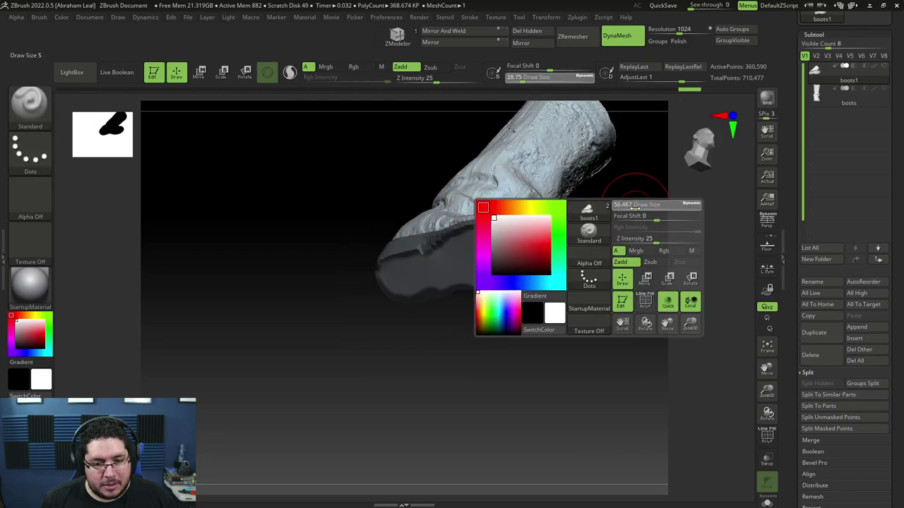
pyautogui.press('space')
pyautogui.moveTo(560, 250)
pyautogui.mouseDown()
pyautogui.moveTo(552, 249)
pyautogui.moveTo(560, 262)
pyautogui.mouseUp()
pyautogui.moveTo(620, 255); pyautogui.dragTo(629, 305)
pyautogui.moveTo(536, 266)
pyautogui.keyDown('ctrl'); pyautogui.mouseDown()
pyautogui.moveTo(532, 256)
pyautogui.moveTo(495, 287)
pyautogui.moveTo(522, 260)
pyautogui.moveTo(545, 284)
pyautogui.mouseUp(); pyautogui.keyUp('ctrl')
pyautogui.keyDown('ctrl'); pyautogui.moveTo(513, 316); pyautogui.dragTo(463, 357); pyautogui.keyUp('ctrl')
# Reduce the draw size to about 20 and clean up the mask's edge between the heel and the arch
pyautogui.moveTo(395, 306)
pyautogui.mouseDown()
pyautogui.moveTo(422, 276)
pyautogui.moveTo(313, 224)
pyautogui.mouseUp()
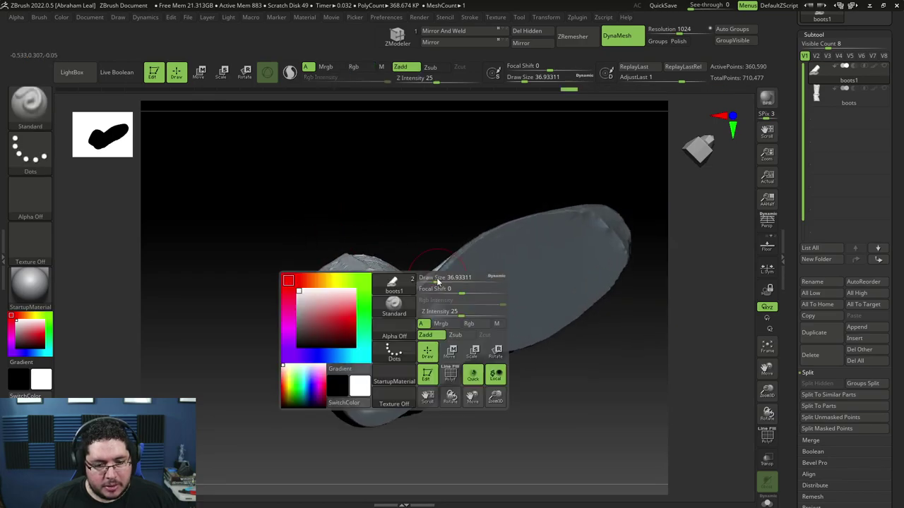
pyautogui.moveTo(436, 278); pyautogui.dragTo(431, 278)
pyautogui.moveTo(463, 311)
pyautogui.keyDown('ctrl'); pyautogui.keyDown('alt'); pyautogui.mouseDown()
pyautogui.moveTo(411, 345)
pyautogui.moveTo(446, 303)
pyautogui.moveTo(396, 340)
pyautogui.moveTo(427, 310)
pyautogui.moveTo(452, 328)
pyautogui.moveTo(370, 365)
pyautogui.moveTo(378, 404)
pyautogui.moveTo(384, 380)
pyautogui.mouseUp(); pyautogui.keyUp('alt'); pyautogui.keyUp('ctrl')
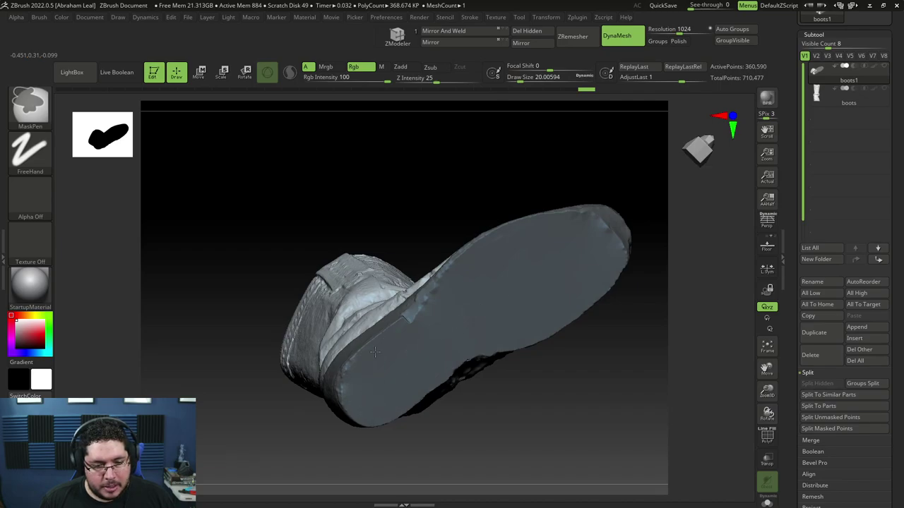
# Separate the masked sole from the boot with Split Masked Points and inspect the new sole subtool
pyautogui.moveTo(558, 347)
pyautogui.mouseDown()
pyautogui.moveTo(622, 402)
pyautogui.moveTo(599, 363)
pyautogui.mouseUp()
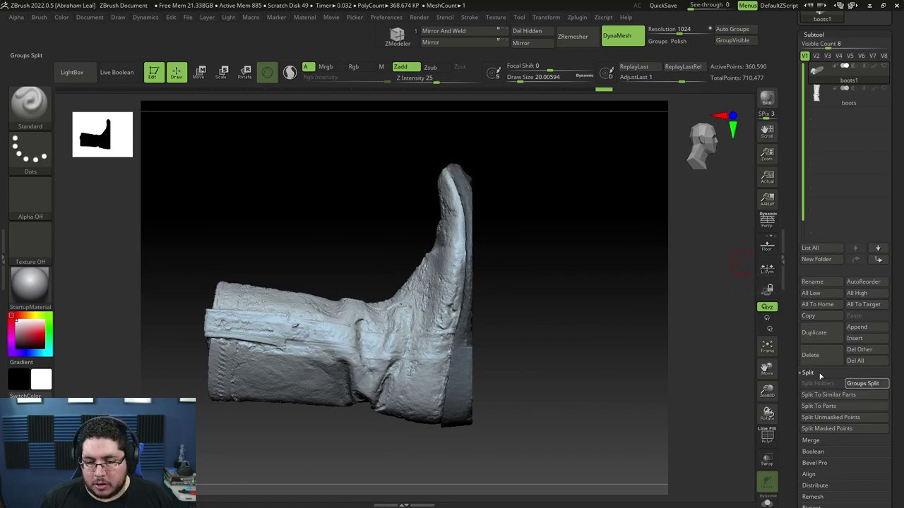
pyautogui.click(829, 429)
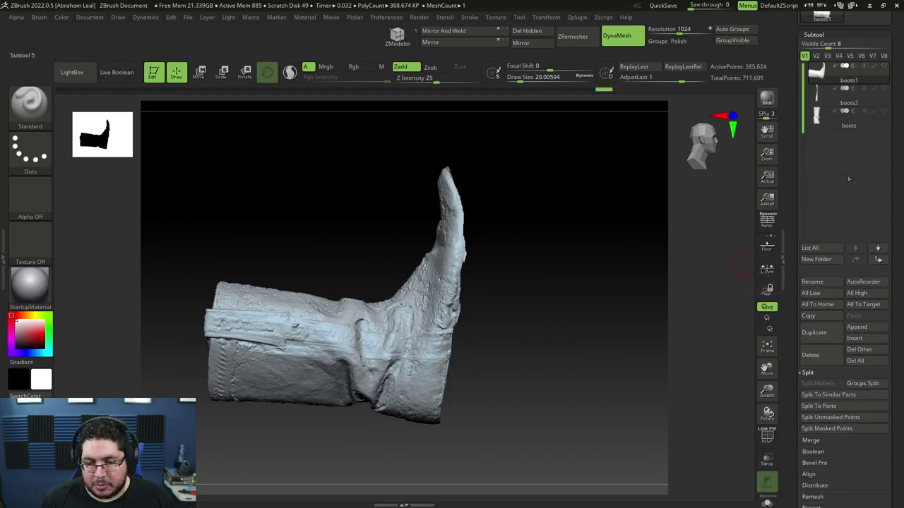
pyautogui.click(825, 96)
pyautogui.moveTo(597, 248); pyautogui.dragTo(609, 274)
# Select the boot's upper subtool and recompute its DynaMesh at resolution 1024
pyautogui.click(831, 76)
pyautogui.moveTo(534, 262); pyautogui.dragTo(568, 256)
pyautogui.moveTo(587, 203)
pyautogui.keyDown('ctrl'); pyautogui.mouseDown()
pyautogui.moveTo(588, 306)
pyautogui.moveTo(529, 312)
pyautogui.moveTo(601, 289)
pyautogui.moveTo(626, 227)
pyautogui.moveTo(536, 322)
pyautogui.mouseUp(); pyautogui.keyUp('ctrl')
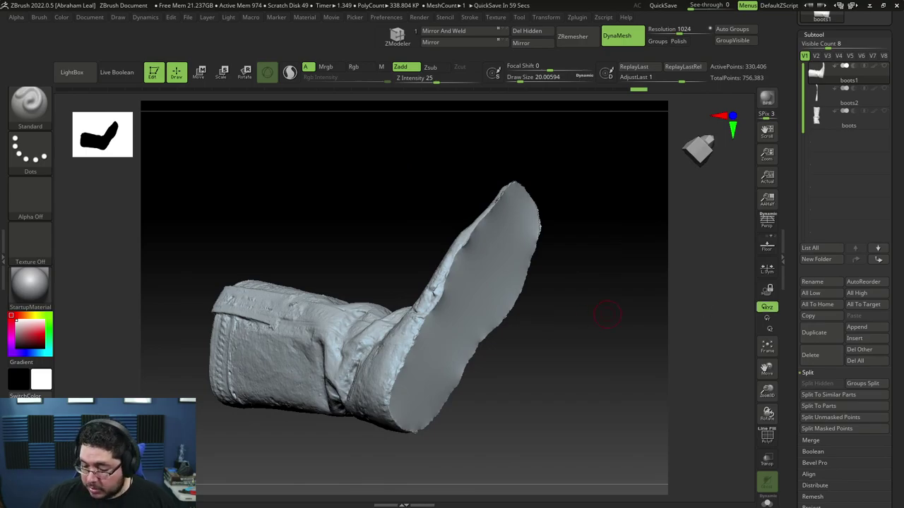
# Choose the TrimDynamic brush with a draw size of about 23 and start flattening the upper's lower edge near the toe
pyautogui.moveTo(601, 313)
pyautogui.mouseDown()
pyautogui.moveTo(629, 332)
pyautogui.moveTo(605, 326)
pyautogui.moveTo(580, 341)
pyautogui.mouseUp()
pyautogui.press('b')
pyautogui.press('t')
pyautogui.press('d')
pyautogui.press('space')
pyautogui.moveTo(557, 206)
pyautogui.keyDown('alt'); pyautogui.mouseDown()
pyautogui.moveTo(564, 202)
pyautogui.moveTo(437, 261)
pyautogui.moveTo(448, 221)
pyautogui.moveTo(455, 262)
pyautogui.mouseUp(); pyautogui.keyUp('alt')
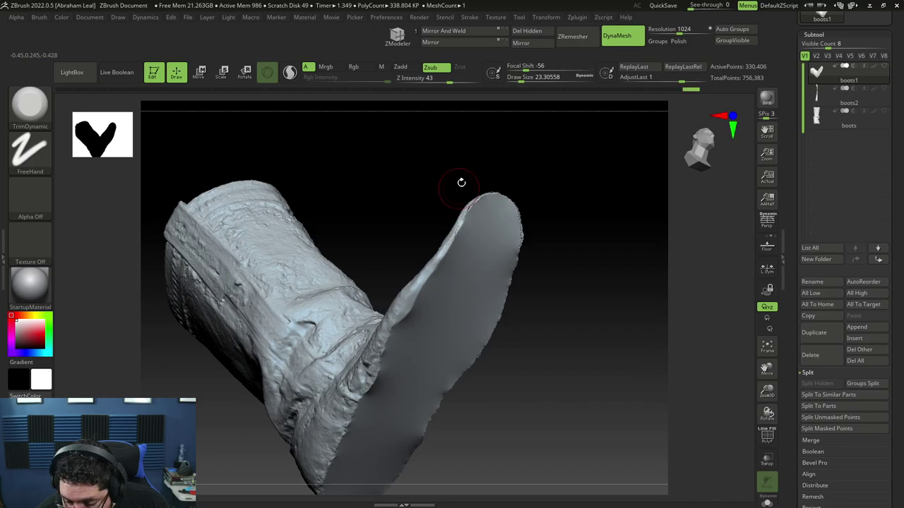
pyautogui.moveTo(460, 181); pyautogui.dragTo(459, 228)
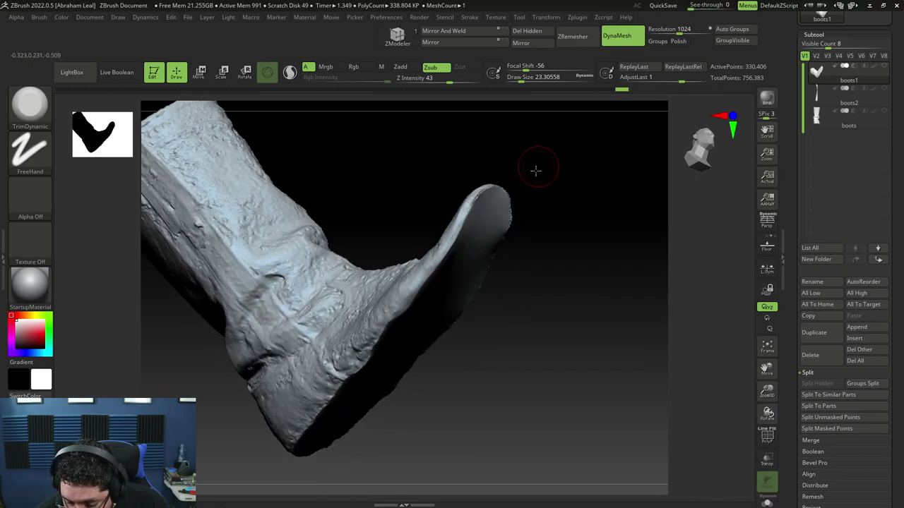
# Flatten the upper's lower edge around the toe tip with the TrimDynamic brush
pyautogui.moveTo(532, 176); pyautogui.dragTo(459, 248)
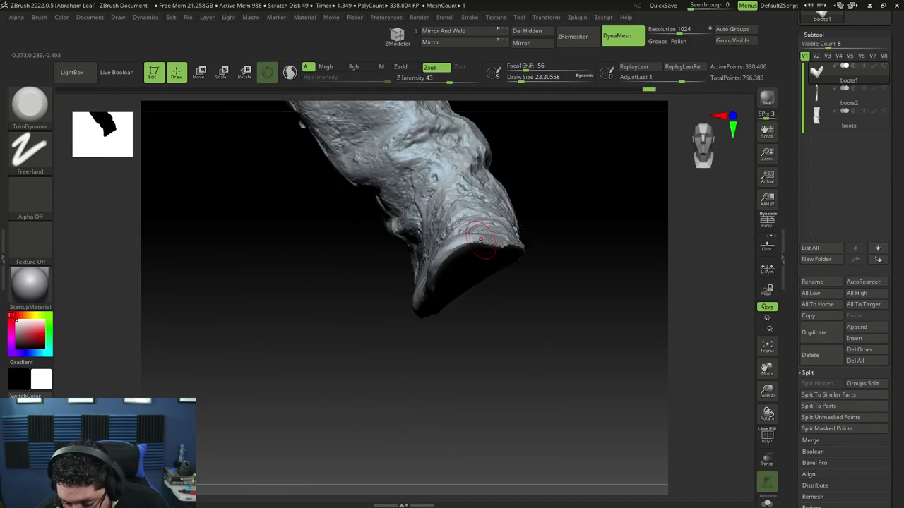
pyautogui.moveTo(529, 222); pyautogui.dragTo(556, 339)
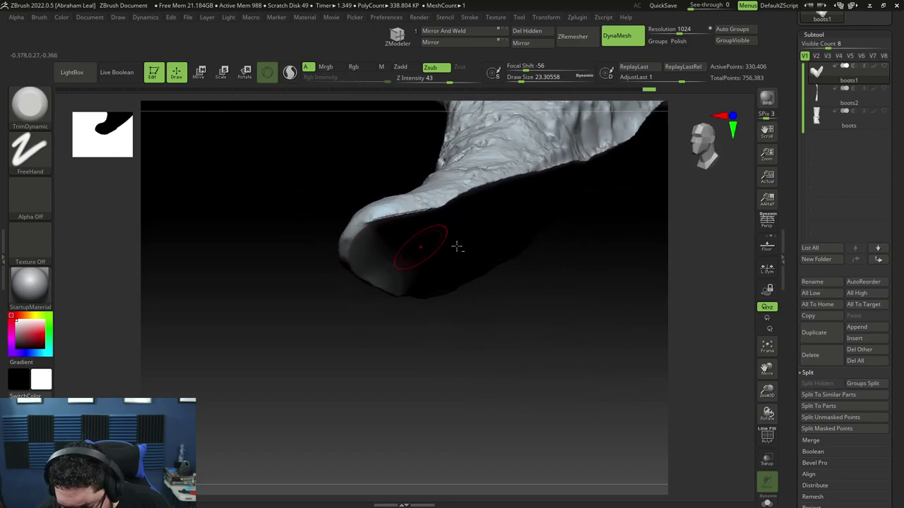
pyautogui.keyDown('alt'); pyautogui.moveTo(535, 258); pyautogui.dragTo(530, 317); pyautogui.keyUp('alt')
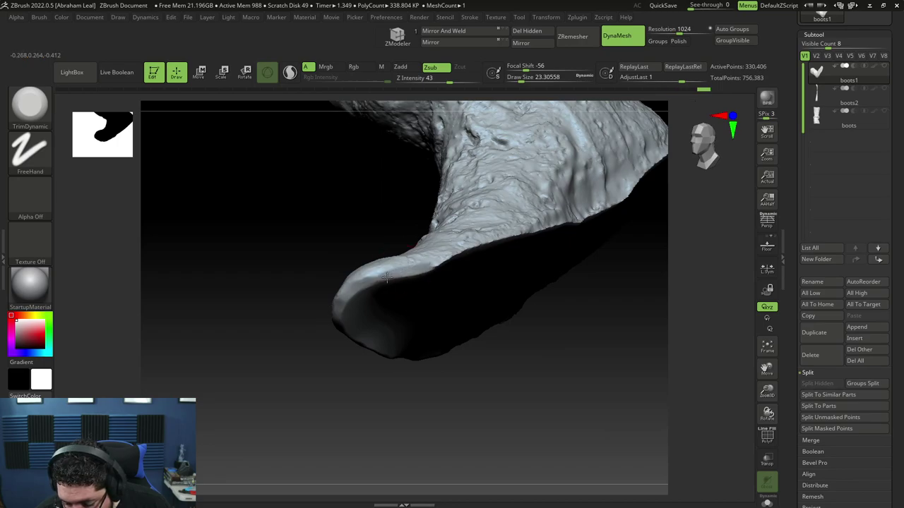
pyautogui.moveTo(595, 271); pyautogui.dragTo(452, 261)
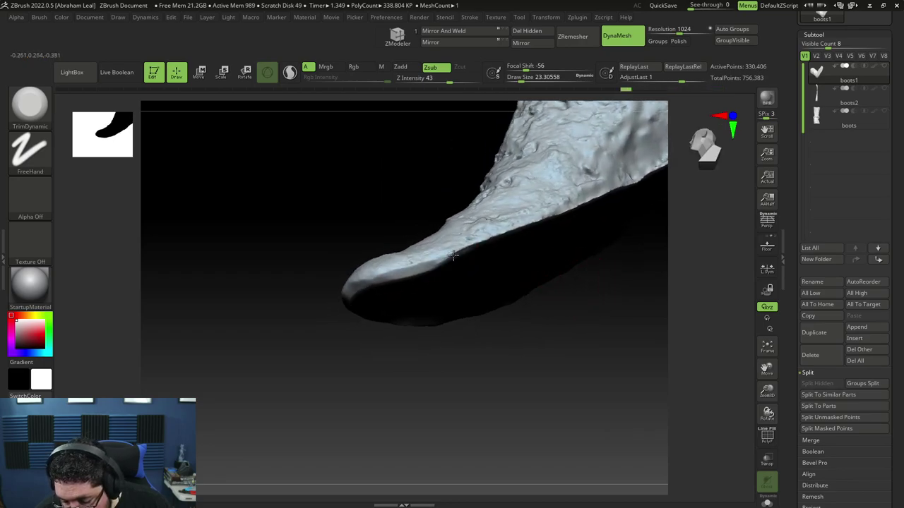
# Continue flattening the lower edge with TrimDynamic along the boot's side, from behind the toe past the arch towards the heel
pyautogui.moveTo(635, 276); pyautogui.dragTo(384, 283)
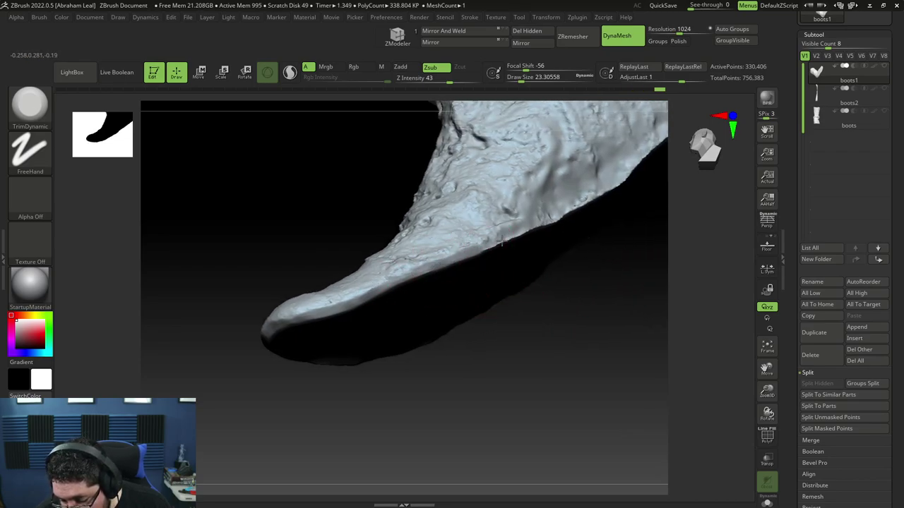
pyautogui.moveTo(622, 297); pyautogui.dragTo(427, 288)
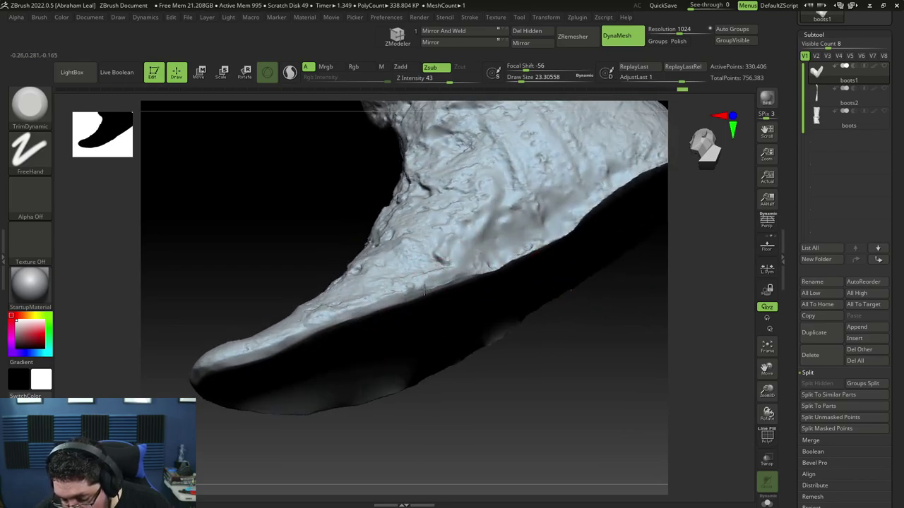
pyautogui.moveTo(657, 339); pyautogui.dragTo(568, 226)
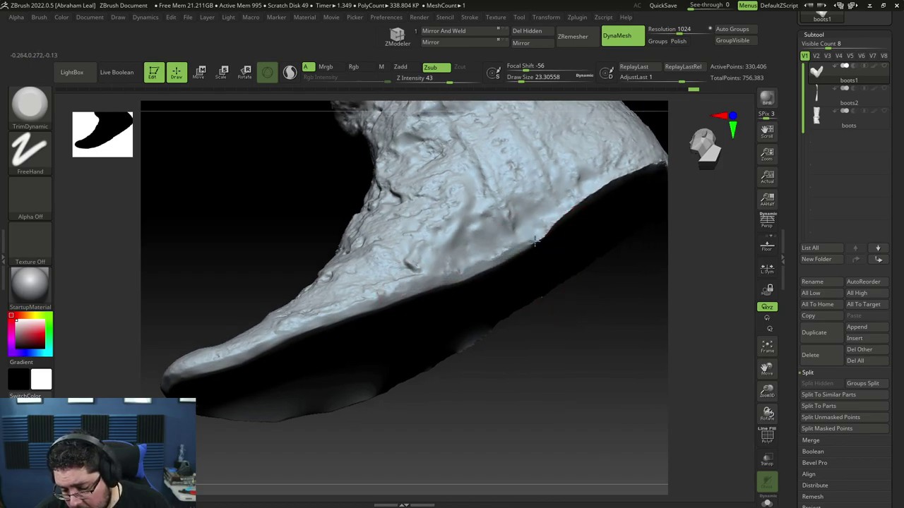
pyautogui.moveTo(654, 248)
pyautogui.keyDown('alt'); pyautogui.mouseDown()
pyautogui.moveTo(578, 301)
pyautogui.moveTo(531, 281)
pyautogui.mouseUp(); pyautogui.keyUp('alt')
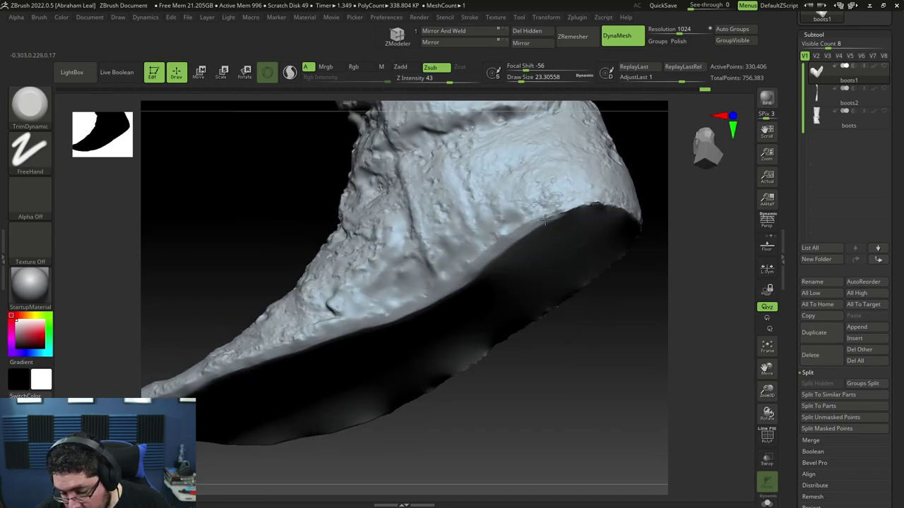
# Flatten the lower edge along the boot's opposite side, between the heel and the forefoot, with TrimDynamic
pyautogui.moveTo(562, 209)
pyautogui.mouseDown()
pyautogui.moveTo(565, 300)
pyautogui.moveTo(536, 268)
pyautogui.moveTo(561, 322)
pyautogui.moveTo(600, 327)
pyautogui.moveTo(571, 335)
pyautogui.moveTo(607, 340)
pyautogui.moveTo(565, 335)
pyautogui.moveTo(510, 300)
pyautogui.moveTo(527, 348)
pyautogui.mouseUp()
pyautogui.moveTo(606, 363)
pyautogui.mouseDown()
pyautogui.moveTo(619, 351)
pyautogui.moveTo(519, 279)
pyautogui.mouseUp()
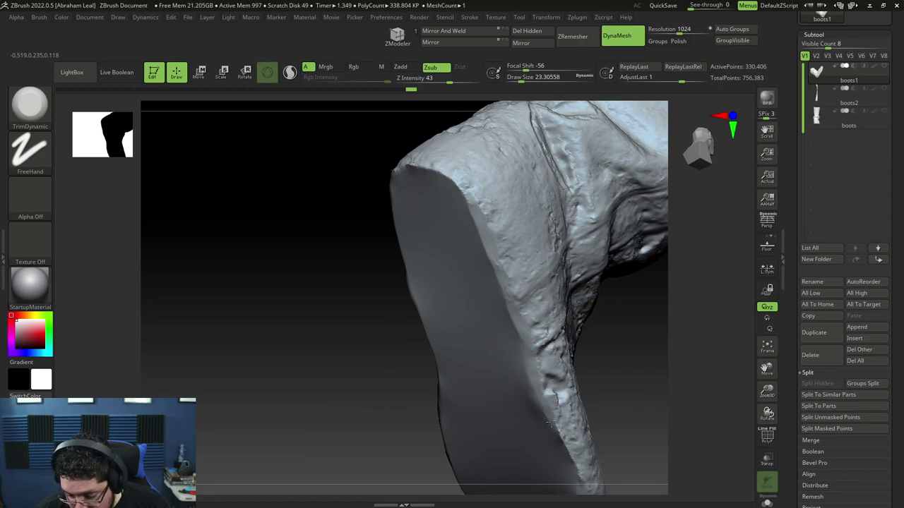
pyautogui.moveTo(551, 417); pyautogui.dragTo(521, 319)
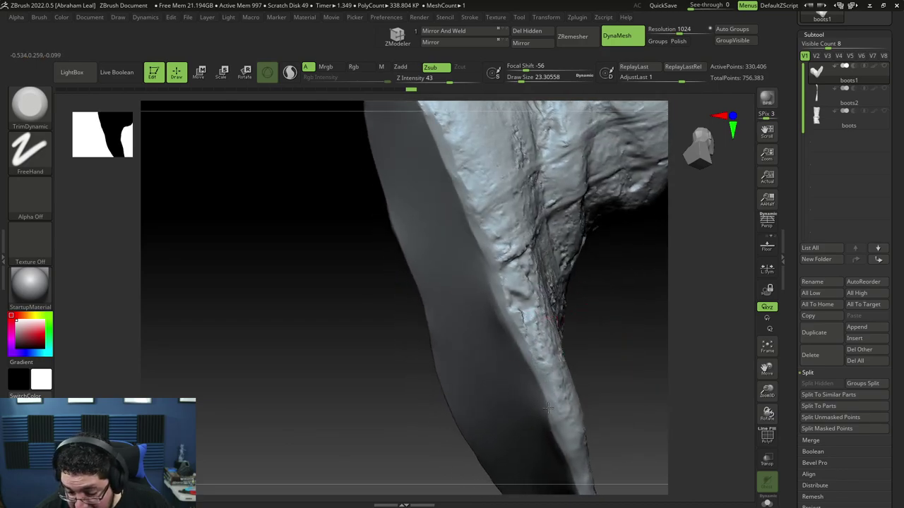
pyautogui.moveTo(522, 318); pyautogui.dragTo(519, 309)
pyautogui.moveTo(582, 324)
pyautogui.keyDown('alt'); pyautogui.mouseDown()
pyautogui.moveTo(594, 385)
pyautogui.moveTo(628, 349)
pyautogui.moveTo(638, 401)
pyautogui.moveTo(520, 271)
pyautogui.mouseUp(); pyautogui.keyUp('alt')
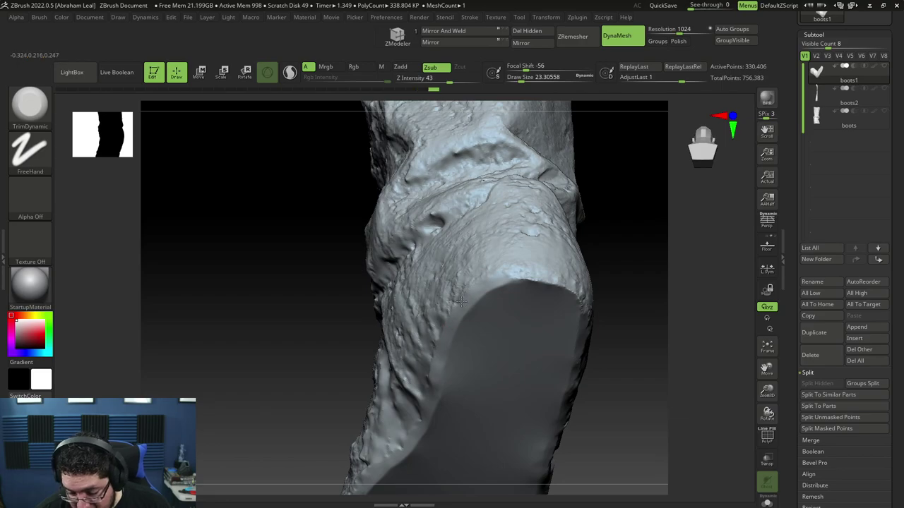
# Flatten and even out the lower edge around the back of the heel with TrimDynamic
pyautogui.moveTo(644, 317); pyautogui.dragTo(586, 236)
pyautogui.moveTo(620, 287)
pyautogui.mouseDown()
pyautogui.moveTo(624, 307)
pyautogui.moveTo(606, 260)
pyautogui.mouseUp()
pyautogui.moveTo(662, 334); pyautogui.dragTo(632, 307)
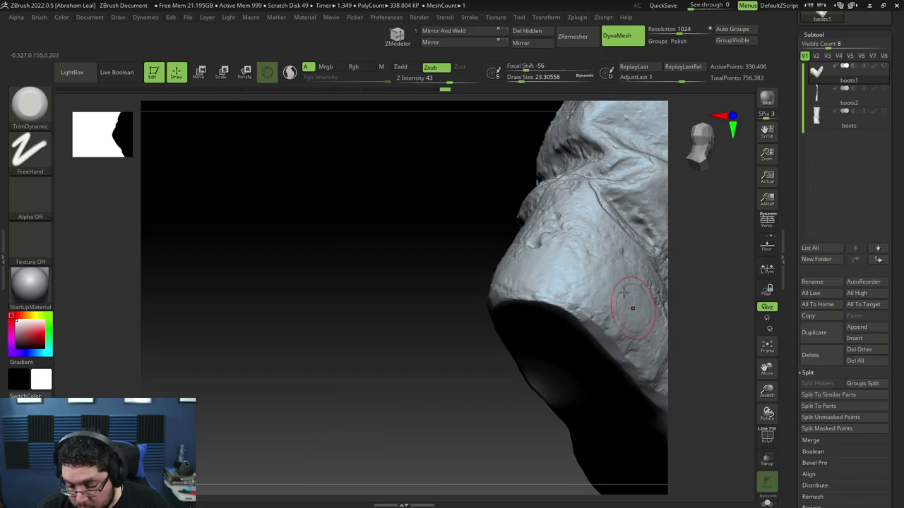
pyautogui.moveTo(542, 302); pyautogui.dragTo(534, 302)
pyautogui.moveTo(514, 318); pyautogui.dragTo(531, 297, button='right')
pyautogui.moveTo(534, 301)
pyautogui.mouseDown()
pyautogui.moveTo(521, 304)
pyautogui.moveTo(577, 299)
pyautogui.mouseUp()
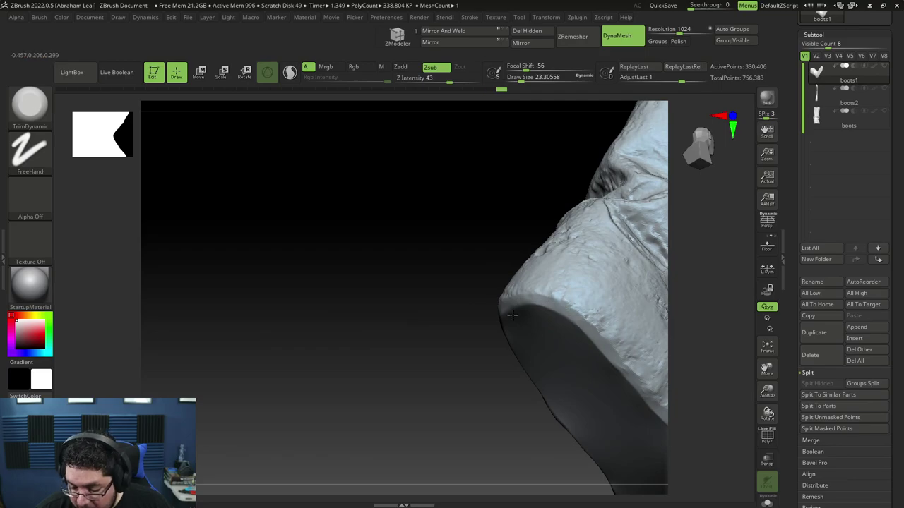
pyautogui.keyDown('shift'); pyautogui.moveTo(487, 306); pyautogui.dragTo(494, 347); pyautogui.keyUp('shift')
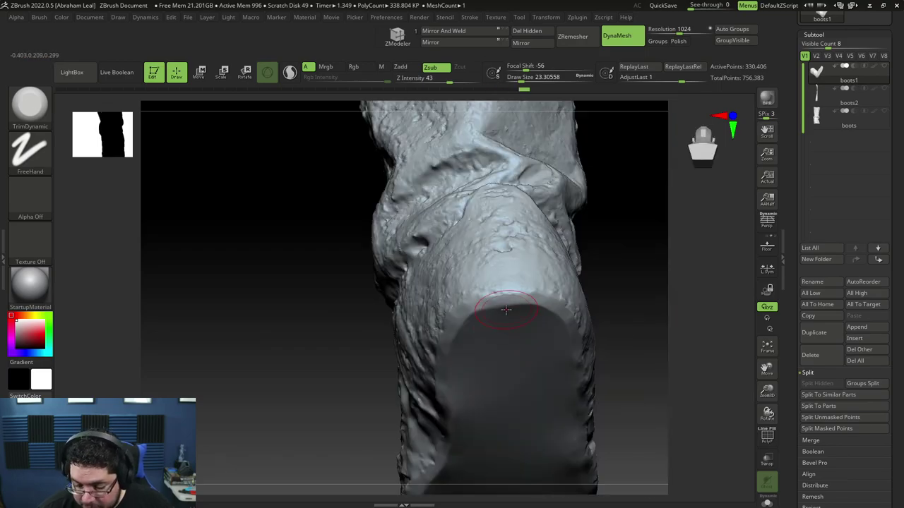
# Open Notepad, write the word "leuitenant" in a blank note, and minimize the window to return to ZBrush
pyautogui.press('super')
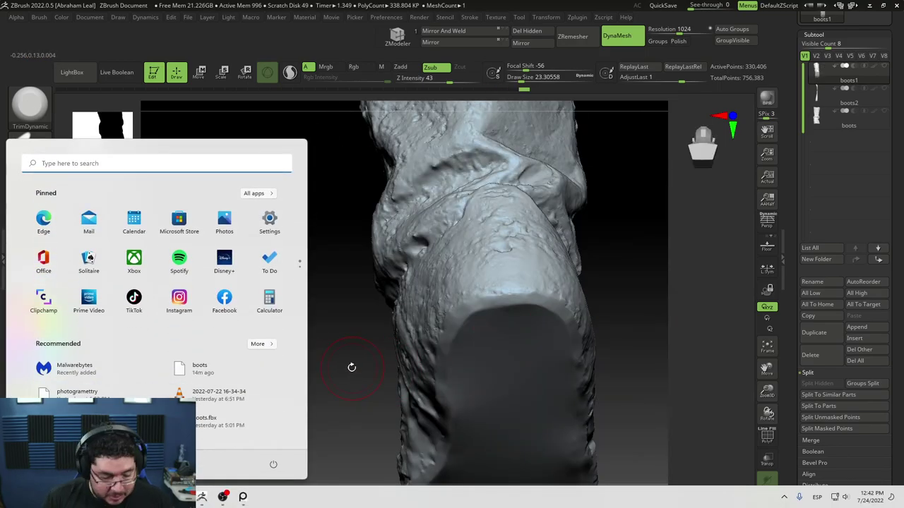
pyautogui.write('notepad')
pyautogui.press('Return')
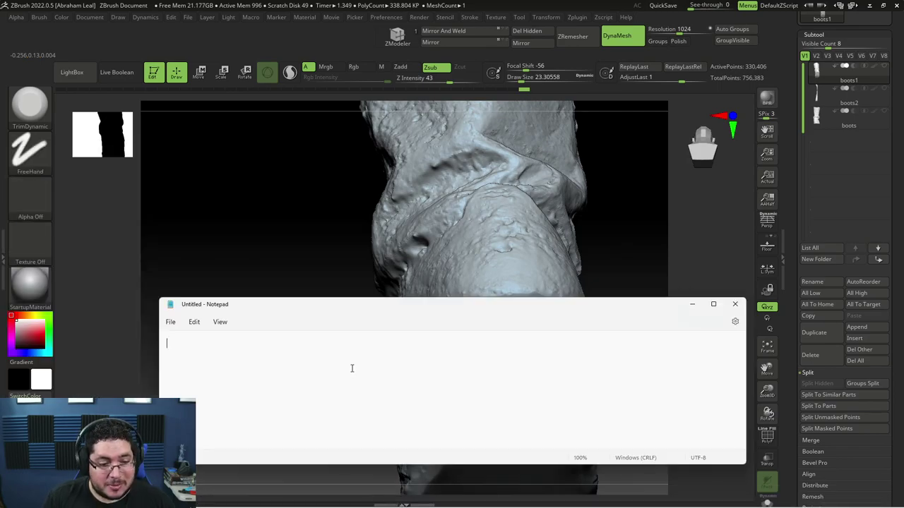
pyautogui.write('leutan')
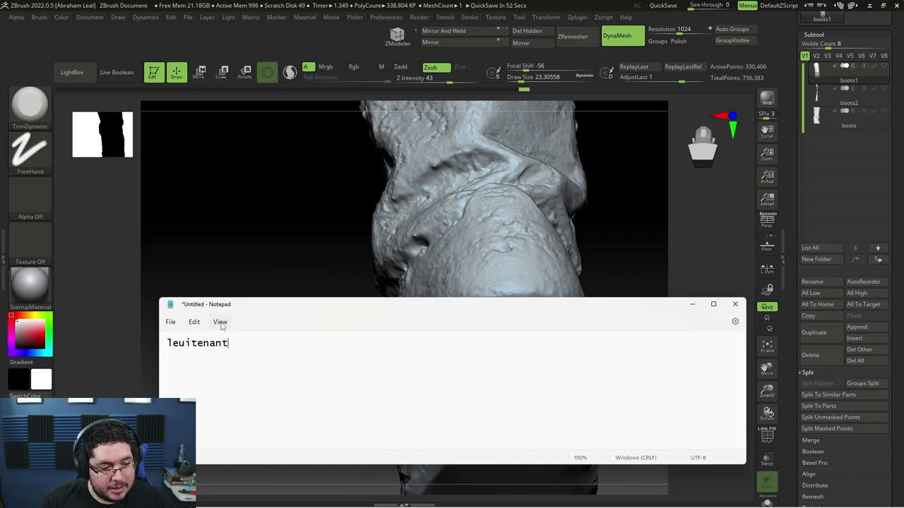
pyautogui.moveTo(232, 350); pyautogui.dragTo(157, 351)
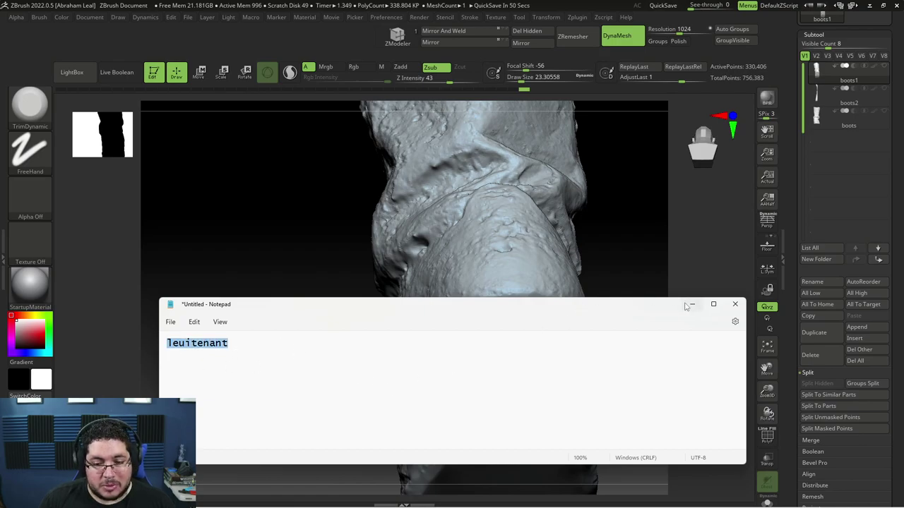
pyautogui.click(692, 305)
# Choose the ClayBuildup brush with a draw size of about 31 and build up the surface around the heel
pyautogui.moveTo(605, 292)
pyautogui.mouseDown()
pyautogui.moveTo(625, 299)
pyautogui.moveTo(606, 280)
pyautogui.mouseUp()
pyautogui.press('b')
pyautogui.press('c')
pyautogui.press('b')
pyautogui.press('space')
pyautogui.moveTo(558, 215); pyautogui.dragTo(575, 247)
pyautogui.moveTo(497, 212)
pyautogui.mouseDown()
pyautogui.moveTo(500, 252)
pyautogui.moveTo(489, 227)
pyautogui.mouseUp()
pyautogui.moveTo(589, 244); pyautogui.dragTo(565, 262)
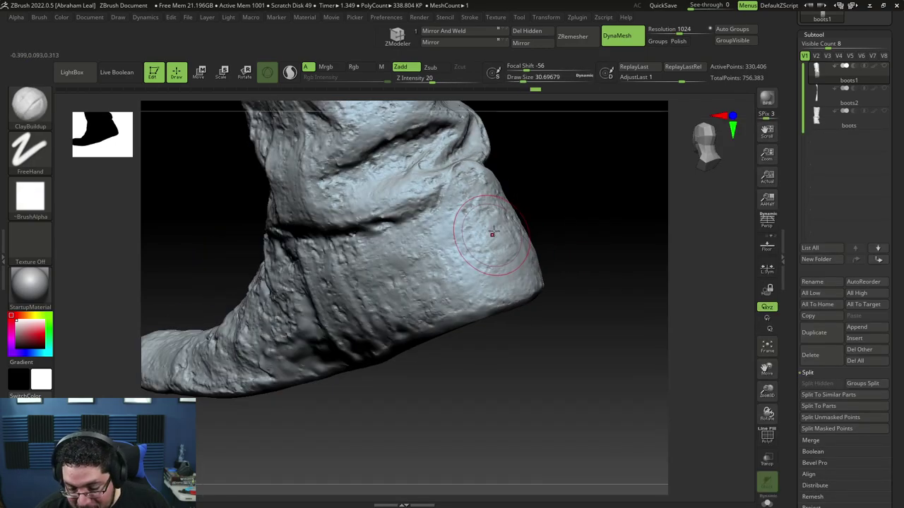
pyautogui.moveTo(491, 235); pyautogui.dragTo(484, 217)
pyautogui.moveTo(575, 279); pyautogui.dragTo(588, 256)
pyautogui.moveTo(587, 255); pyautogui.dragTo(550, 354, button='right')
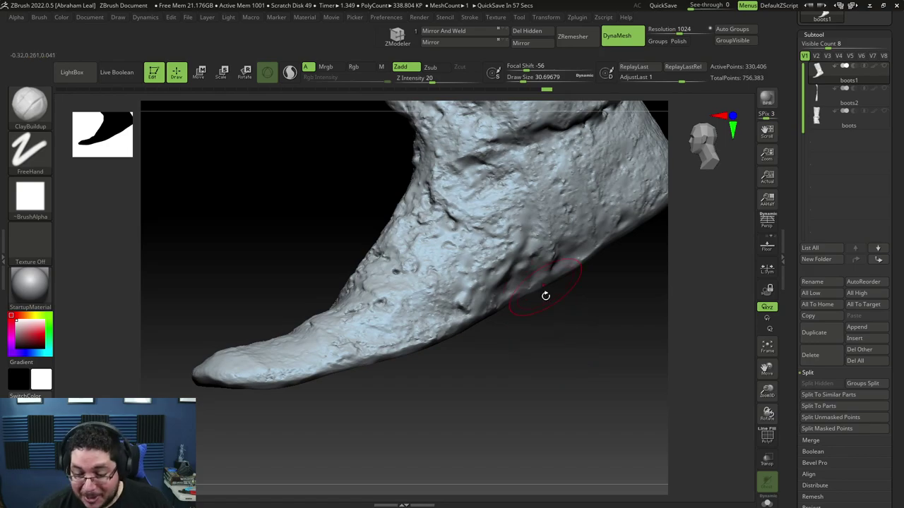
# Use the TrimDynamic brush to flatten the bumps on the boot's side above the arch
pyautogui.moveTo(540, 304); pyautogui.dragTo(523, 282, button='right')
pyautogui.press('b')
pyautogui.press('t')
pyautogui.press('d')
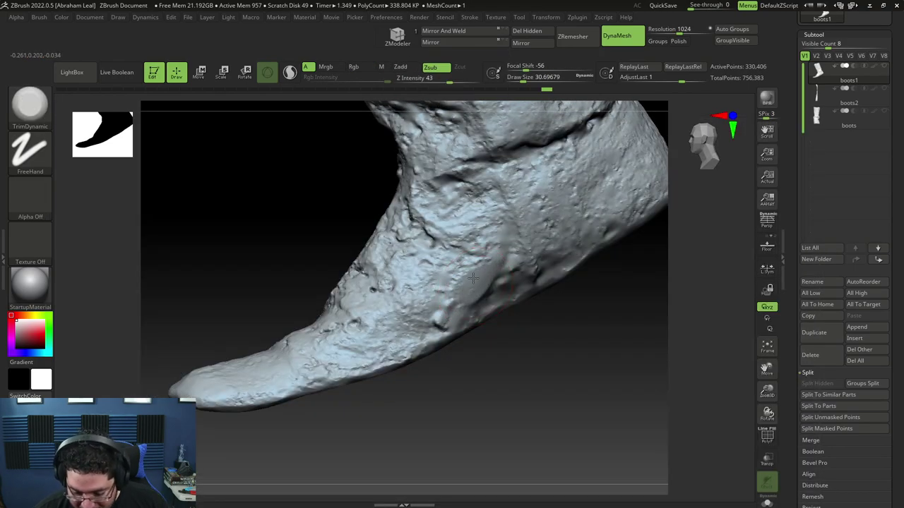
pyautogui.moveTo(439, 338); pyautogui.dragTo(510, 320, button='right')
pyautogui.moveTo(373, 303); pyautogui.dragTo(480, 404, button='right')
# Fill in the pits and creases across the top of the toe with ClayBuildup strokes
pyautogui.press('b')
pyautogui.press('c')
pyautogui.press('b')
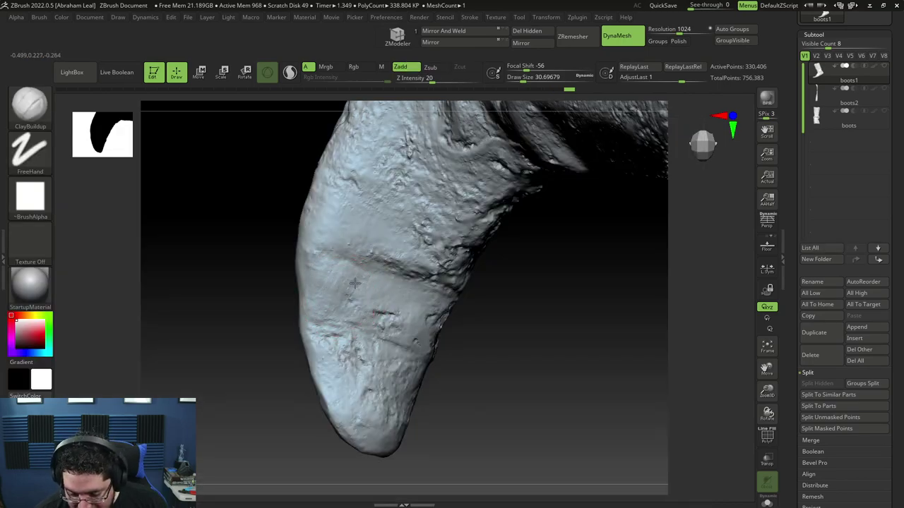
pyautogui.moveTo(387, 305); pyautogui.dragTo(378, 303, button='right')
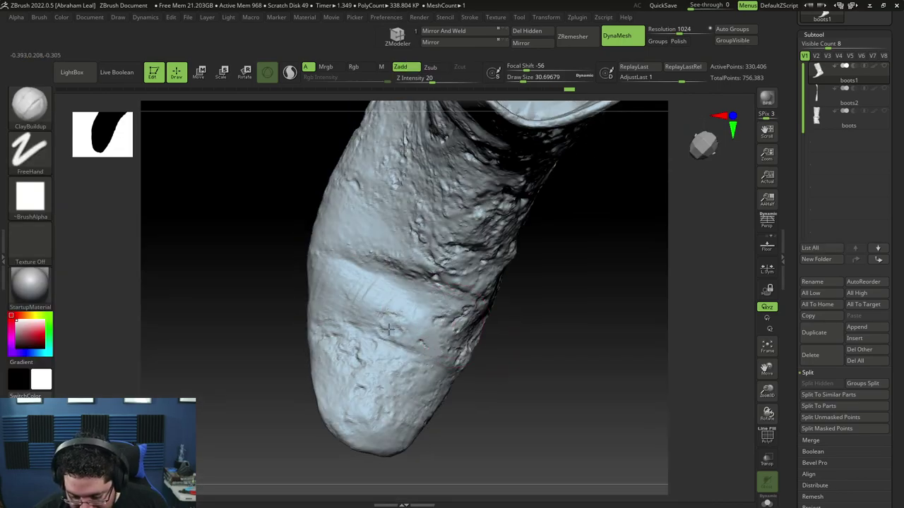
pyautogui.moveTo(427, 346); pyautogui.dragTo(548, 372, button='right')
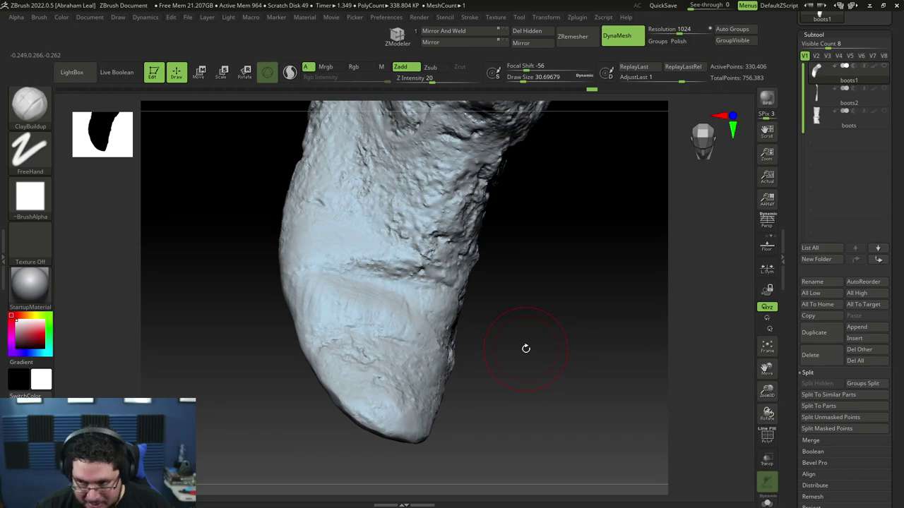
pyautogui.moveTo(496, 315); pyautogui.dragTo(359, 379, button='right')
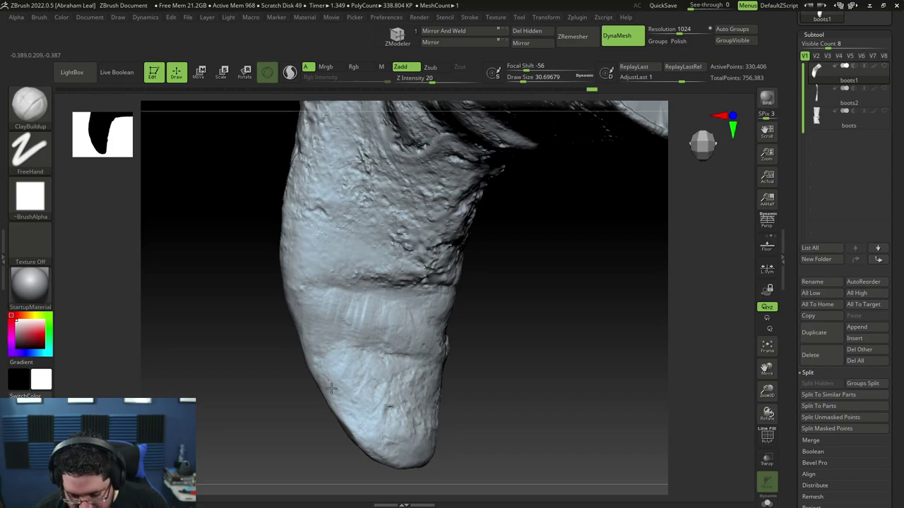
pyautogui.moveTo(392, 396); pyautogui.dragTo(397, 375, button='right')
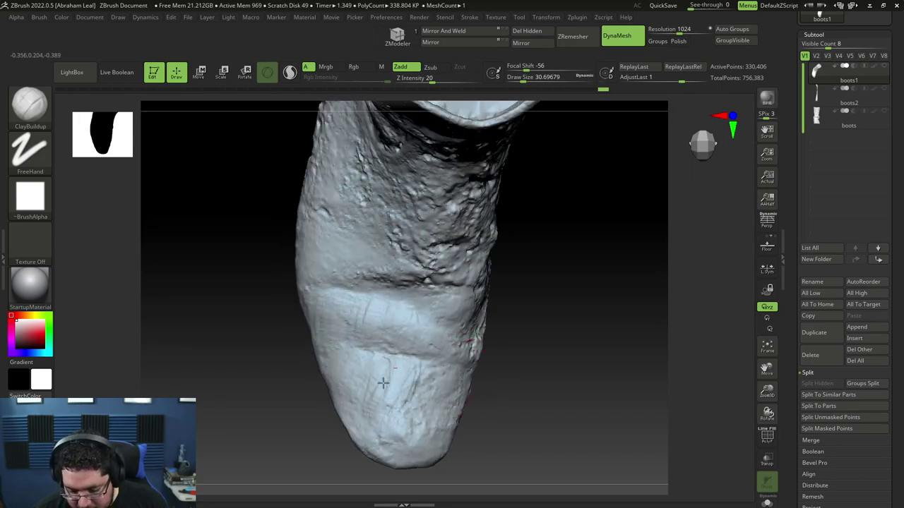
pyautogui.moveTo(404, 424); pyautogui.dragTo(385, 409, button='right')
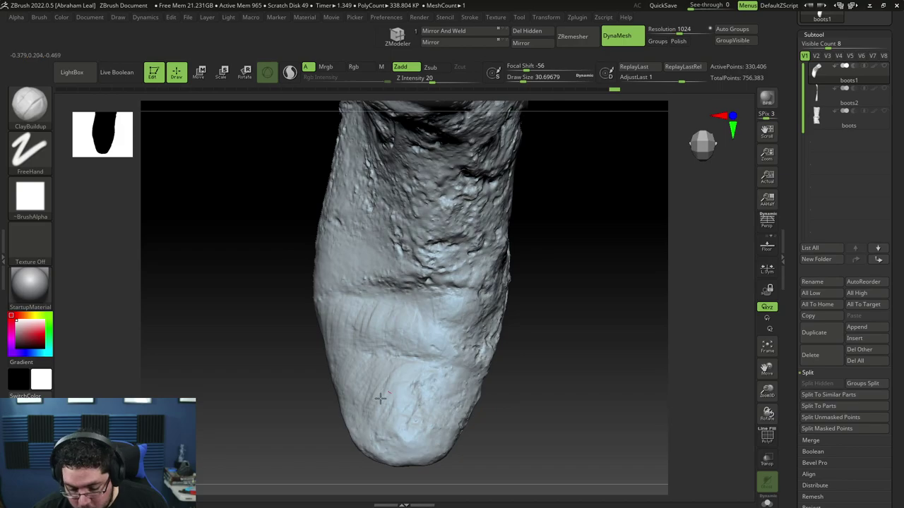
pyautogui.moveTo(480, 414); pyautogui.dragTo(462, 396, button='right')
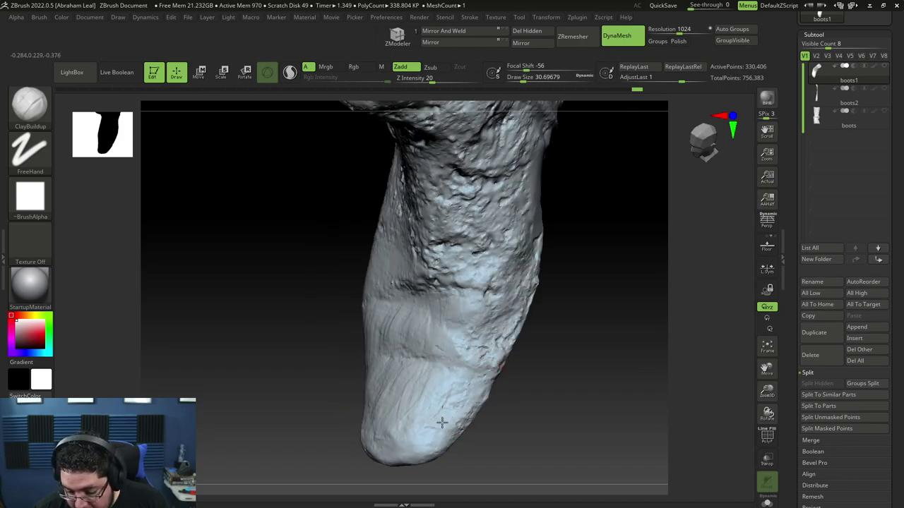
pyautogui.moveTo(394, 428); pyautogui.dragTo(377, 404, button='right')
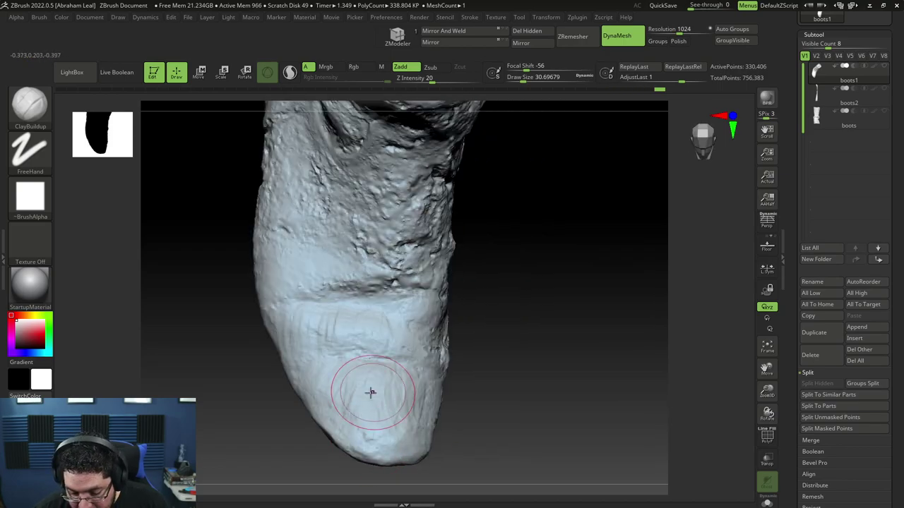
# Smooth the clay strokes over the top and side of the toe with the Smooth brush
pyautogui.keyDown('shift'); pyautogui.moveTo(370, 393); pyautogui.dragTo(363, 413); pyautogui.keyUp('shift')
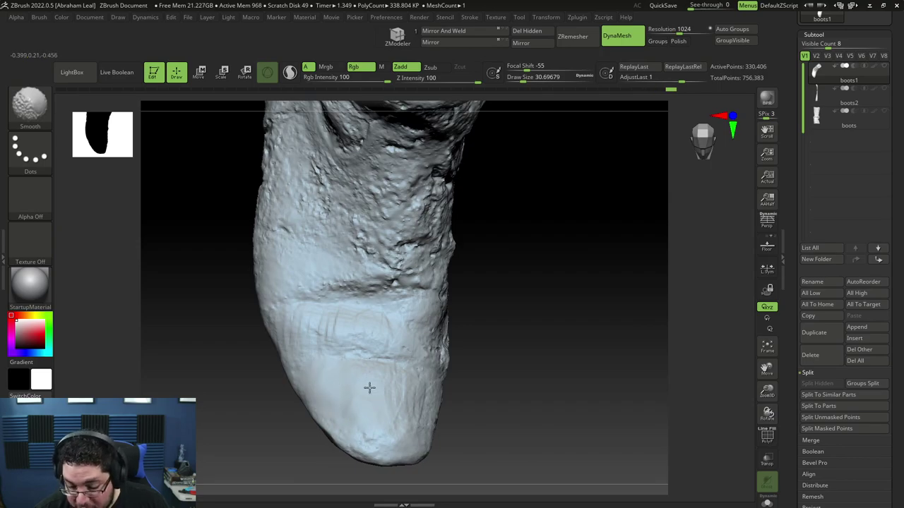
pyautogui.keyDown('shift'); pyautogui.moveTo(304, 343); pyautogui.dragTo(343, 346); pyautogui.keyUp('shift')
pyautogui.moveTo(360, 341)
pyautogui.keyDown('shift'); pyautogui.mouseDown()
pyautogui.moveTo(402, 325)
pyautogui.moveTo(386, 323)
pyautogui.mouseUp(); pyautogui.keyUp('shift')
pyautogui.moveTo(476, 329); pyautogui.dragTo(440, 330)
pyautogui.keyDown('shift'); pyautogui.moveTo(415, 321); pyautogui.dragTo(440, 347); pyautogui.keyUp('shift')
pyautogui.moveTo(486, 417); pyautogui.dragTo(445, 416)
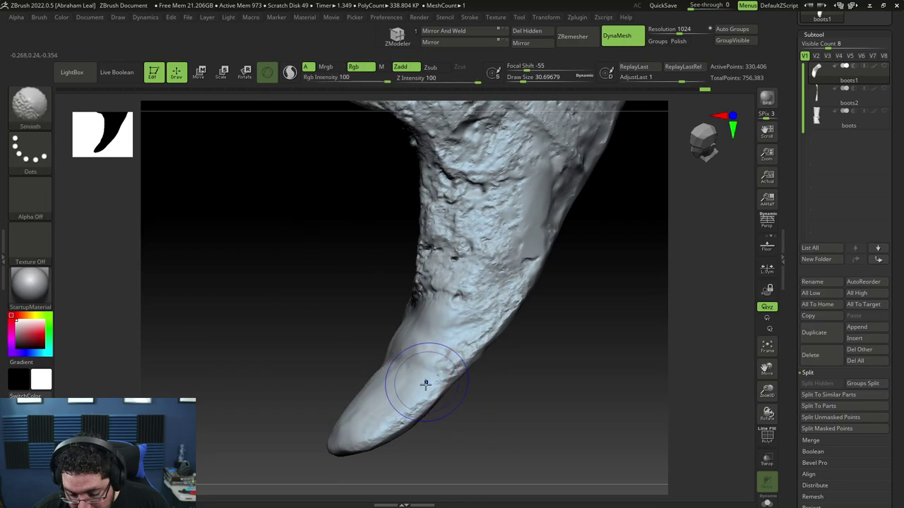
pyautogui.moveTo(424, 383)
pyautogui.keyDown('shift'); pyautogui.mouseDown()
pyautogui.moveTo(389, 428)
pyautogui.moveTo(452, 410)
pyautogui.mouseUp(); pyautogui.keyUp('shift')
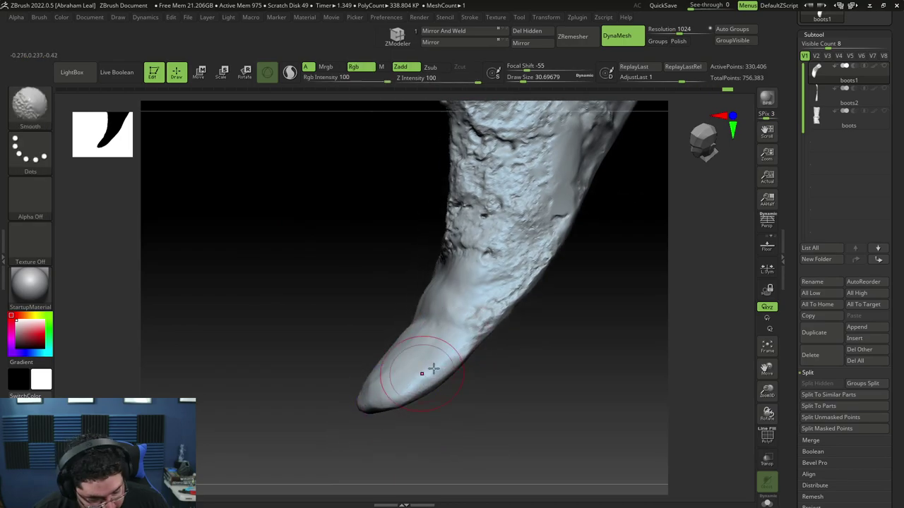
pyautogui.keyDown('shift'); pyautogui.moveTo(474, 332); pyautogui.dragTo(489, 311); pyautogui.keyUp('shift')
# Reduce the ClayBuildup draw size to about 25 and fill the rough area along the side of the forefoot
pyautogui.keyDown('alt'); pyautogui.moveTo(539, 311); pyautogui.dragTo(514, 349); pyautogui.keyUp('alt')
pyautogui.press('space')
pyautogui.moveTo(515, 350); pyautogui.dragTo(512, 350)
pyautogui.keyDown('alt'); pyautogui.moveTo(540, 316); pyautogui.dragTo(532, 343); pyautogui.keyUp('alt')
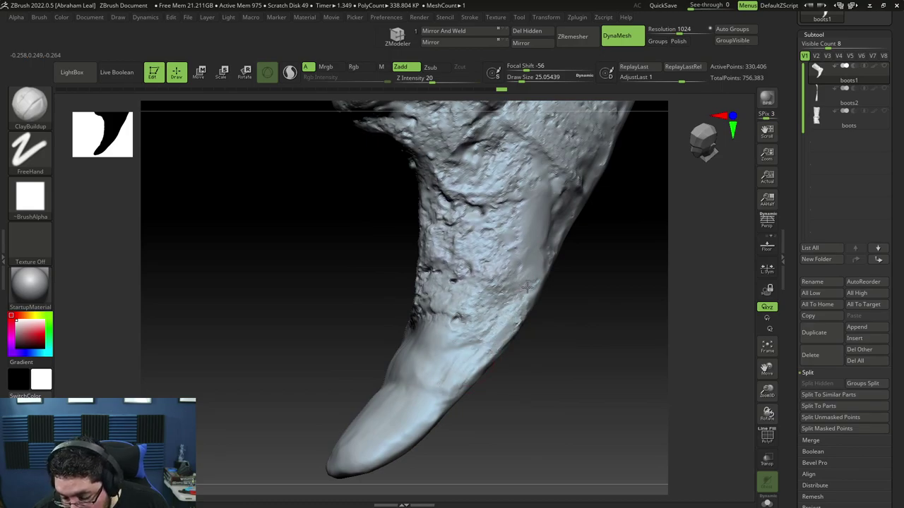
# Switch to PureRef to view the reference photo of the leather boots
pyautogui.press('super+Tab')
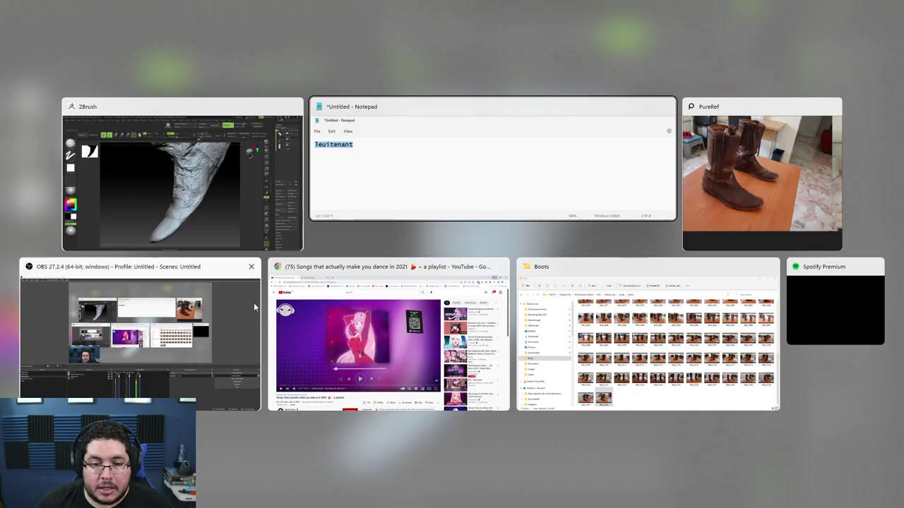
pyautogui.click(788, 171)
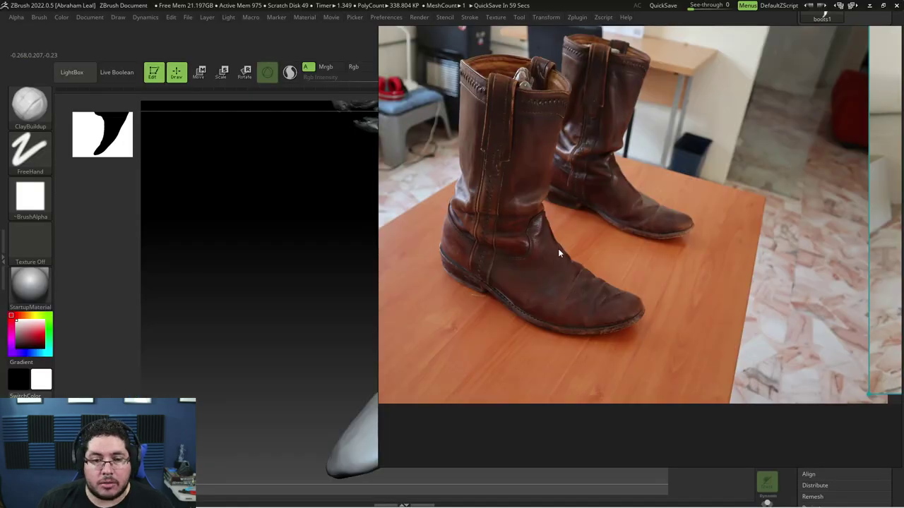
# Examine the instep and toe creases in the reference photo up close and switch back to ZBrush
pyautogui.scroll(3, 555, 257)
pyautogui.scroll(-4, 396, 205)
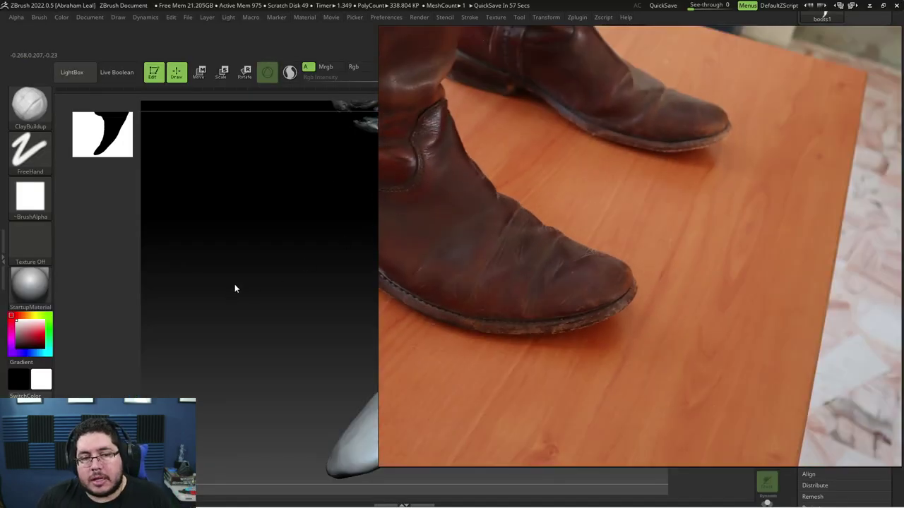
pyautogui.click(233, 281)
pyautogui.moveTo(546, 370); pyautogui.dragTo(428, 373)
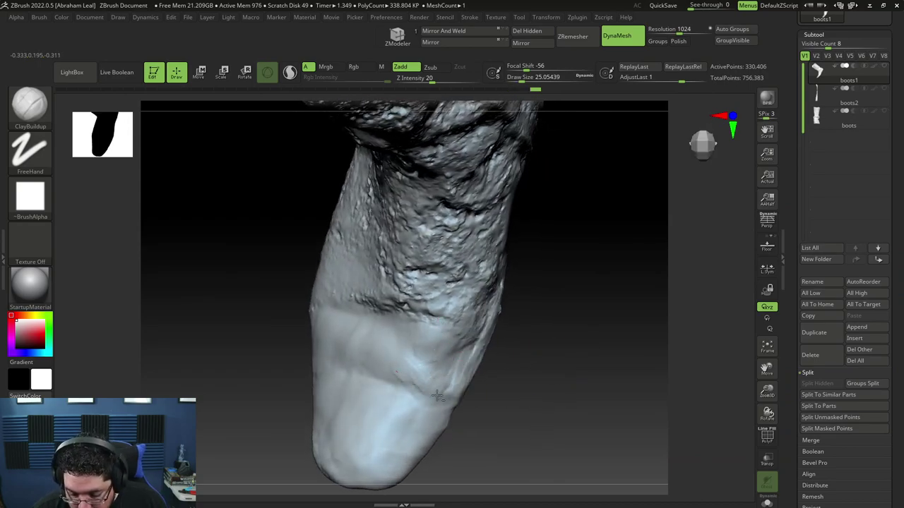
# Reduce the draw size to about 17 and smooth the rough fold across the front of the ankle, reinforcing it with ClayBuildup
pyautogui.press('shift')
pyautogui.moveTo(527, 318)
pyautogui.keyDown('alt'); pyautogui.mouseDown()
pyautogui.moveTo(529, 346)
pyautogui.moveTo(539, 308)
pyautogui.mouseUp(); pyautogui.keyUp('alt')
pyautogui.moveTo(565, 381)
pyautogui.keyDown('alt'); pyautogui.mouseDown()
pyautogui.moveTo(571, 343)
pyautogui.moveTo(555, 349)
pyautogui.moveTo(528, 340)
pyautogui.mouseUp(); pyautogui.keyUp('alt')
pyautogui.press('[')
pyautogui.press('shift')
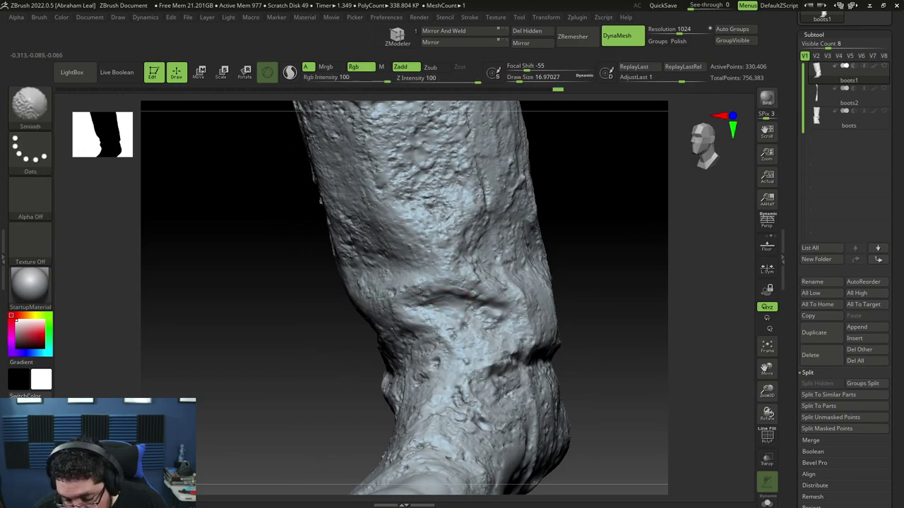
pyautogui.moveTo(394, 310)
pyautogui.keyDown('shift'); pyautogui.mouseDown()
pyautogui.moveTo(455, 338)
pyautogui.moveTo(469, 321)
pyautogui.moveTo(472, 337)
pyautogui.moveTo(448, 326)
pyautogui.mouseUp(); pyautogui.keyUp('shift')
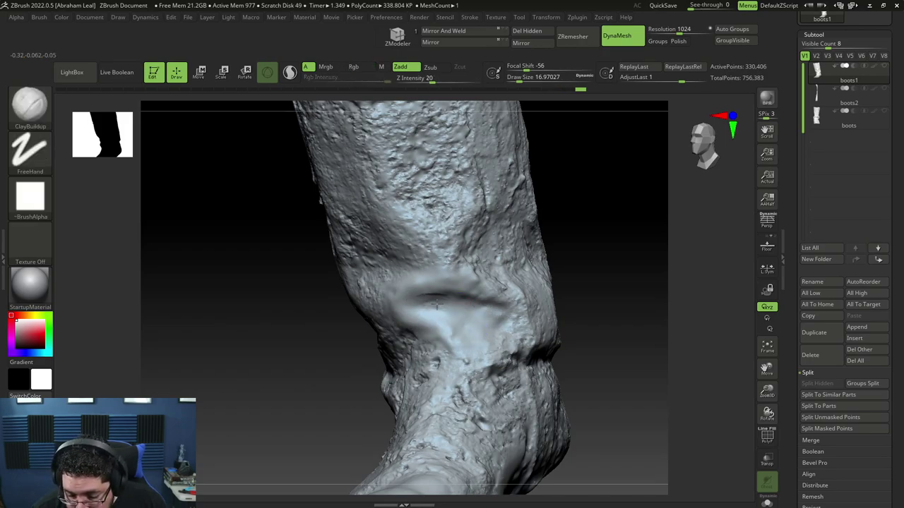
pyautogui.moveTo(430, 300); pyautogui.dragTo(477, 303)
pyautogui.moveTo(608, 272); pyautogui.dragTo(529, 275)
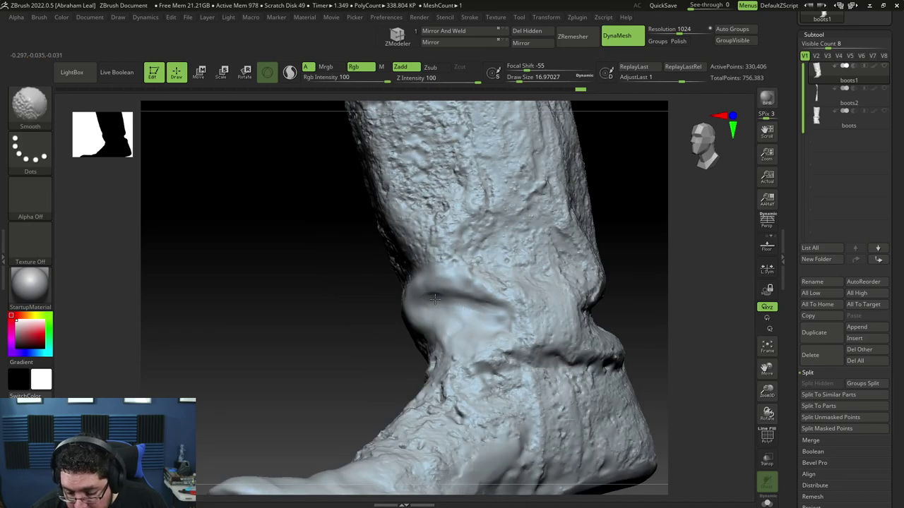
pyautogui.keyDown('shift'); pyautogui.moveTo(438, 300); pyautogui.dragTo(424, 298); pyautogui.keyUp('shift')
# Flatten the rough shaft panel above the ankle fold with TrimDynamic at a draw size of about 41 and smooth it
pyautogui.keyDown('alt'); pyautogui.moveTo(377, 315); pyautogui.dragTo(389, 378); pyautogui.keyUp('alt')
pyautogui.moveTo(635, 195)
pyautogui.keyDown('alt'); pyautogui.mouseDown()
pyautogui.moveTo(624, 207)
pyautogui.moveTo(643, 206)
pyautogui.mouseUp(); pyautogui.keyUp('alt')
pyautogui.keyDown('shift'); pyautogui.moveTo(417, 216); pyautogui.dragTo(443, 249); pyautogui.keyUp('shift')
pyautogui.keyDown('shift'); pyautogui.moveTo(438, 312); pyautogui.dragTo(436, 300); pyautogui.keyUp('shift')
pyautogui.moveTo(391, 237)
pyautogui.mouseDown()
pyautogui.moveTo(413, 197)
pyautogui.moveTo(432, 300)
pyautogui.moveTo(453, 259)
pyautogui.moveTo(430, 189)
pyautogui.moveTo(445, 199)
pyautogui.mouseUp()
pyautogui.press('b')
pyautogui.press('t')
pyautogui.press('d')
pyautogui.press('space')
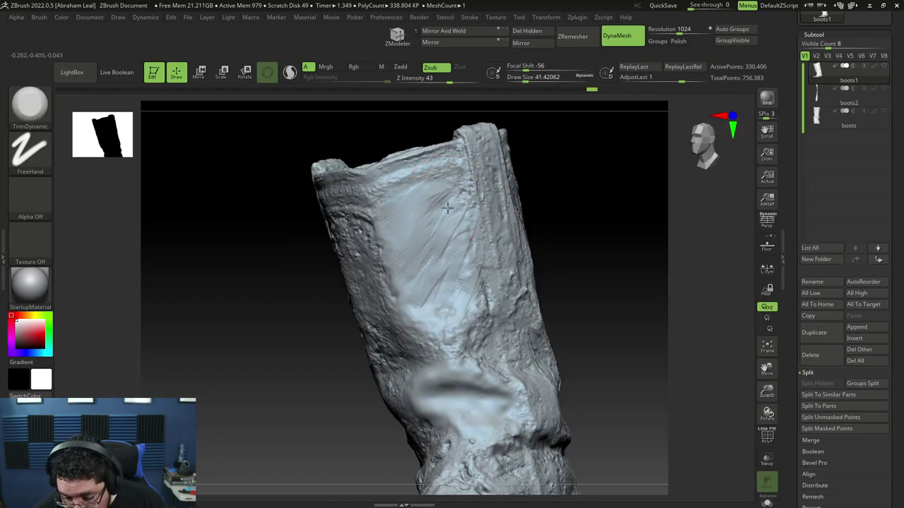
pyautogui.press('shift')
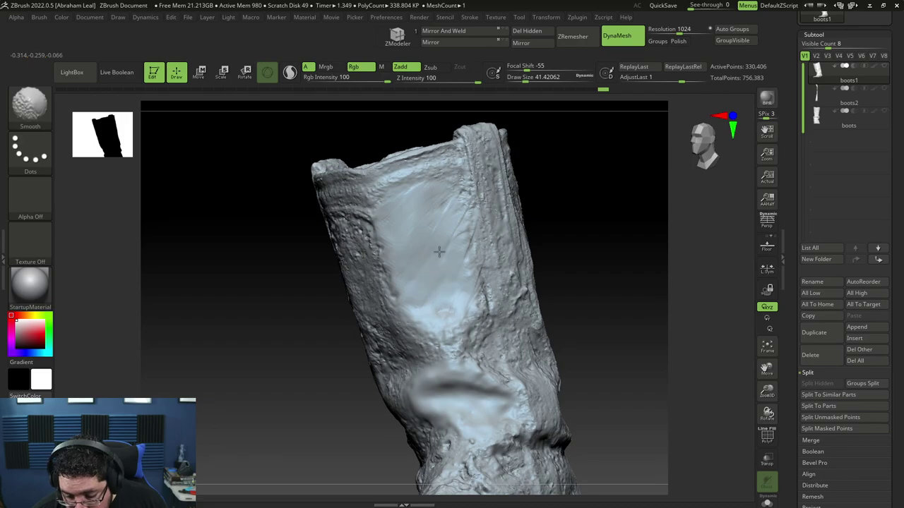
pyautogui.keyDown('shift'); pyautogui.moveTo(439, 312); pyautogui.dragTo(463, 278); pyautogui.keyUp('shift')
# Smooth and trim the pitted surface around the front of the shaft, from the stitched collar down towards the ankle
pyautogui.moveTo(573, 240)
pyautogui.mouseDown()
pyautogui.moveTo(603, 236)
pyautogui.moveTo(546, 268)
pyautogui.moveTo(543, 282)
pyautogui.mouseUp()
pyautogui.moveTo(421, 226)
pyautogui.keyDown('shift'); pyautogui.mouseDown()
pyautogui.moveTo(374, 212)
pyautogui.moveTo(351, 189)
pyautogui.mouseUp(); pyautogui.keyUp('shift')
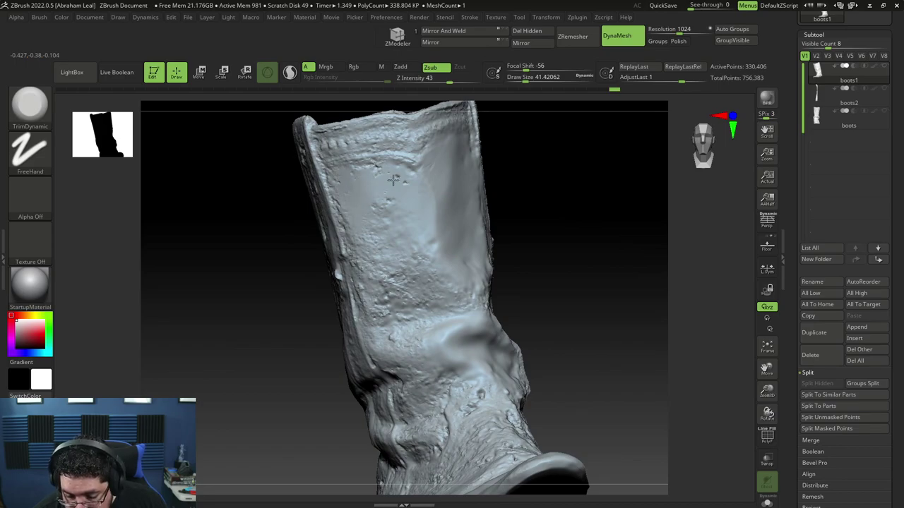
pyautogui.moveTo(384, 202)
pyautogui.keyDown('shift'); pyautogui.mouseDown()
pyautogui.moveTo(387, 213)
pyautogui.moveTo(359, 208)
pyautogui.moveTo(363, 249)
pyautogui.mouseUp(); pyautogui.keyUp('shift')
pyautogui.moveTo(399, 281); pyautogui.dragTo(397, 265)
pyautogui.keyDown('alt'); pyautogui.moveTo(402, 282); pyautogui.dragTo(402, 227, button='right'); pyautogui.keyUp('alt')
pyautogui.moveTo(416, 185); pyautogui.dragTo(387, 244)
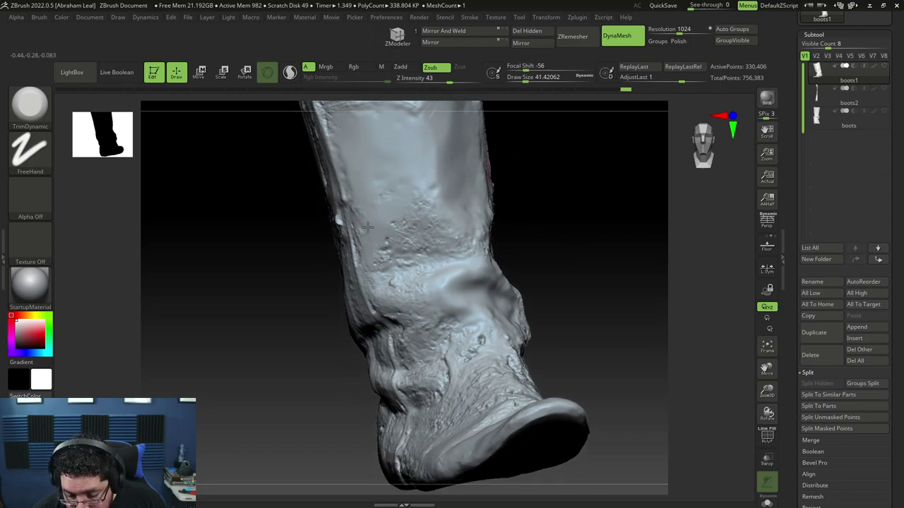
# Smooth the rough bulge at the base of the shaft with the Smooth brush at a draw size of about 25
pyautogui.moveTo(434, 249)
pyautogui.mouseDown(button='right')
pyautogui.moveTo(541, 228)
pyautogui.moveTo(425, 231)
pyautogui.mouseUp(button='right')
pyautogui.press('shift')
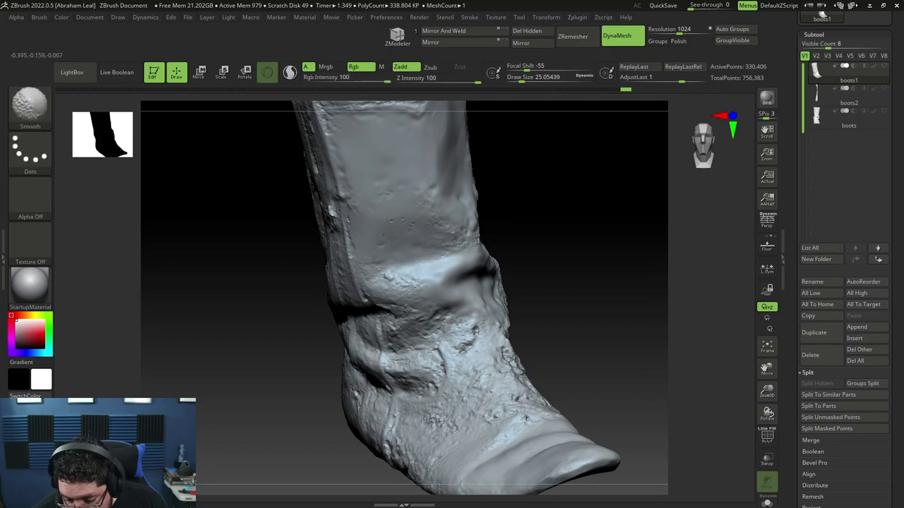
pyautogui.keyDown('alt'); pyautogui.moveTo(520, 219); pyautogui.dragTo(536, 177, button='right'); pyautogui.keyUp('alt')
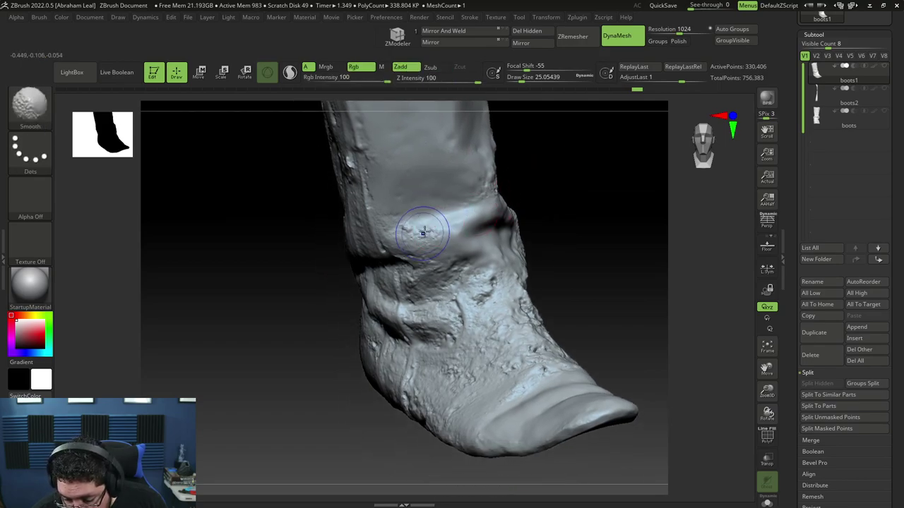
pyautogui.moveTo(426, 233)
pyautogui.keyDown('shift'); pyautogui.mouseDown()
pyautogui.moveTo(406, 230)
pyautogui.moveTo(426, 235)
pyautogui.mouseUp(); pyautogui.keyUp('shift')
pyautogui.moveTo(436, 237); pyautogui.dragTo(586, 150, button='right')
pyautogui.moveTo(417, 257)
pyautogui.keyDown('shift'); pyautogui.mouseDown()
pyautogui.moveTo(430, 245)
pyautogui.moveTo(411, 266)
pyautogui.mouseUp(); pyautogui.keyUp('shift')
# Fill the end of the deep ankle crease with ClayBuildup at a draw size of about 20 and smooth it
pyautogui.press('b')
pyautogui.press('c')
pyautogui.press('b')
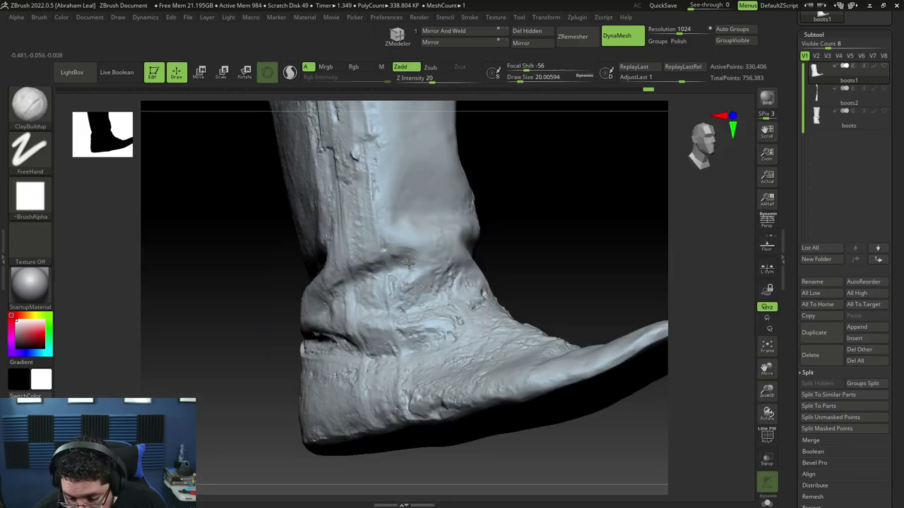
pyautogui.press('shift')
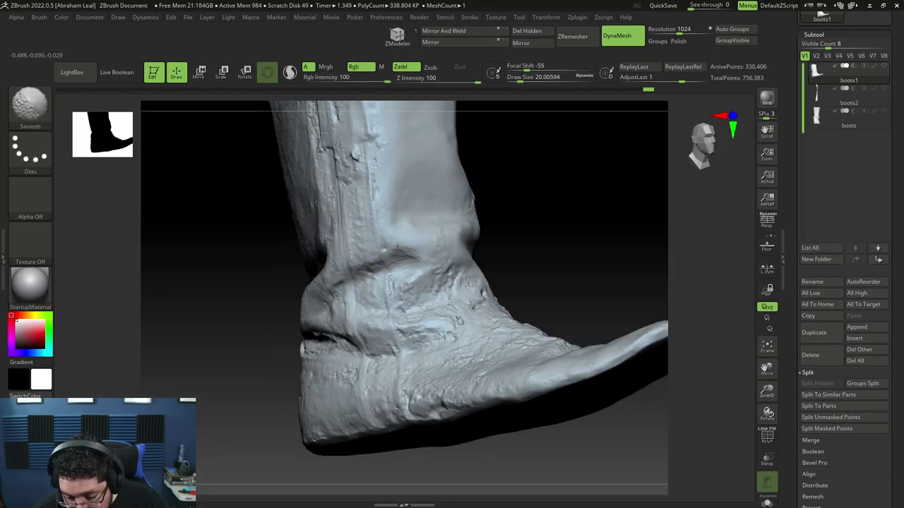
pyautogui.keyDown('shift'); pyautogui.moveTo(407, 281); pyautogui.dragTo(430, 241, button='right'); pyautogui.keyUp('shift')
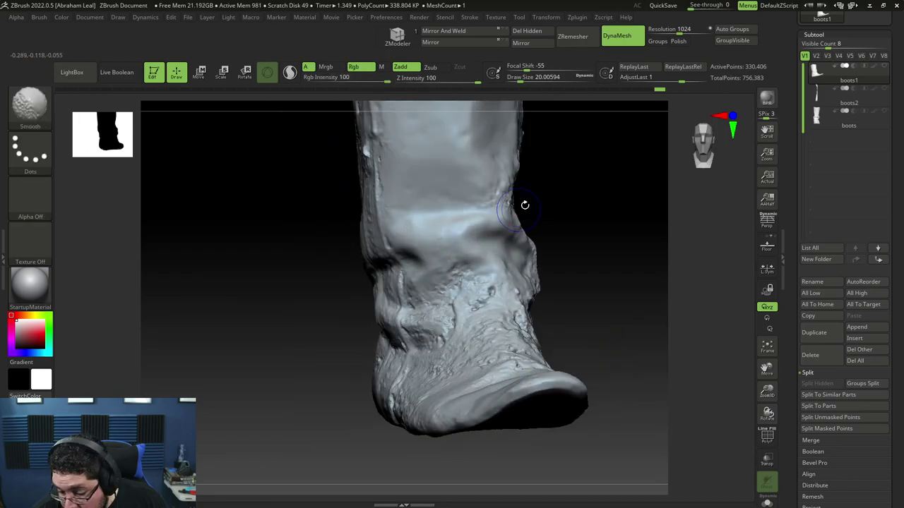
# Fill the rough lower shaft above the ankle fold with ClayBuildup at a draw size of about 22 and smooth it
pyautogui.moveTo(525, 205)
pyautogui.mouseDown(button='right')
pyautogui.moveTo(450, 259)
pyautogui.moveTo(581, 228)
pyautogui.moveTo(430, 253)
pyautogui.mouseUp(button='right')
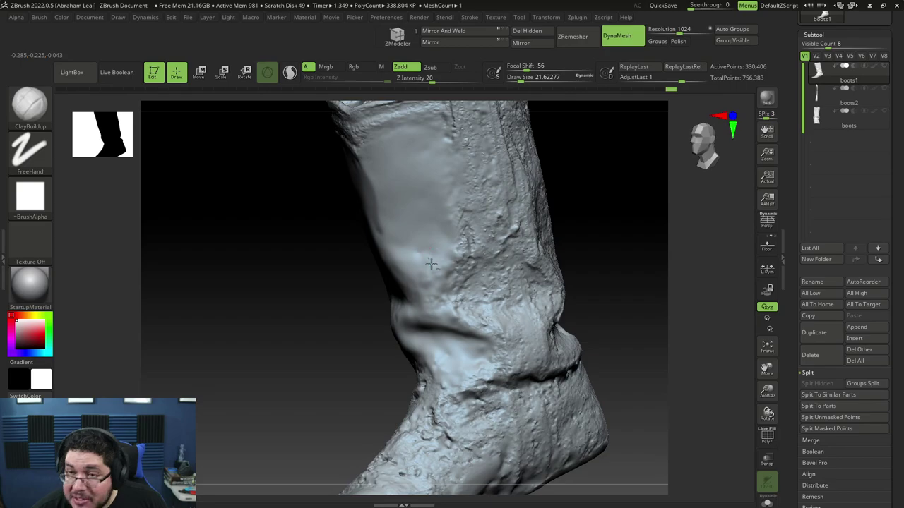
pyautogui.press('shift')
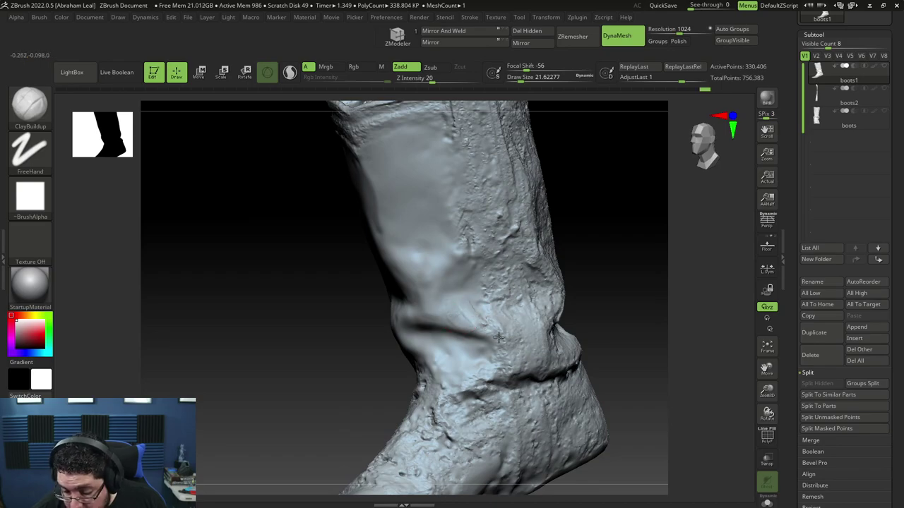
pyautogui.moveTo(577, 280)
pyautogui.mouseDown()
pyautogui.moveTo(619, 235)
pyautogui.moveTo(460, 307)
pyautogui.mouseUp()
pyautogui.press('shift')
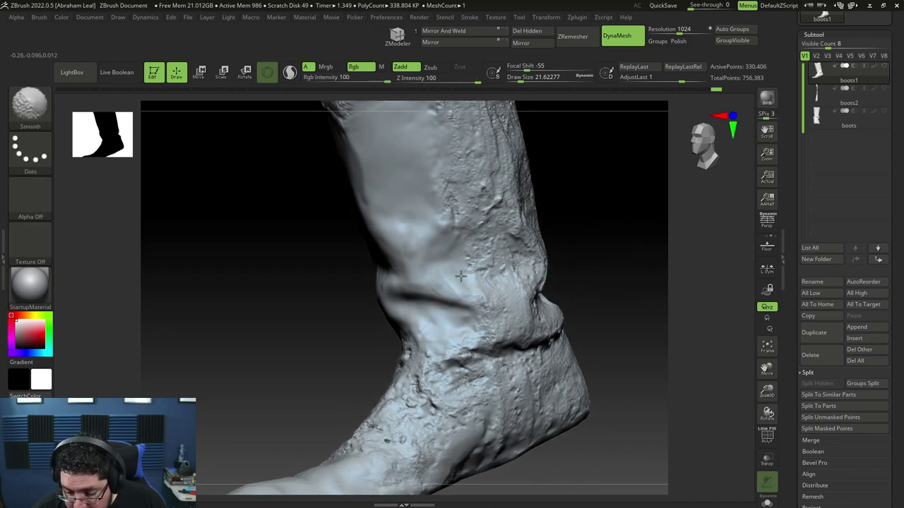
# Build up and smooth the shaft panel's edge beside the side strap with ClayBuildup
pyautogui.keyDown('alt'); pyautogui.moveTo(551, 165); pyautogui.dragTo(522, 240); pyautogui.keyUp('alt')
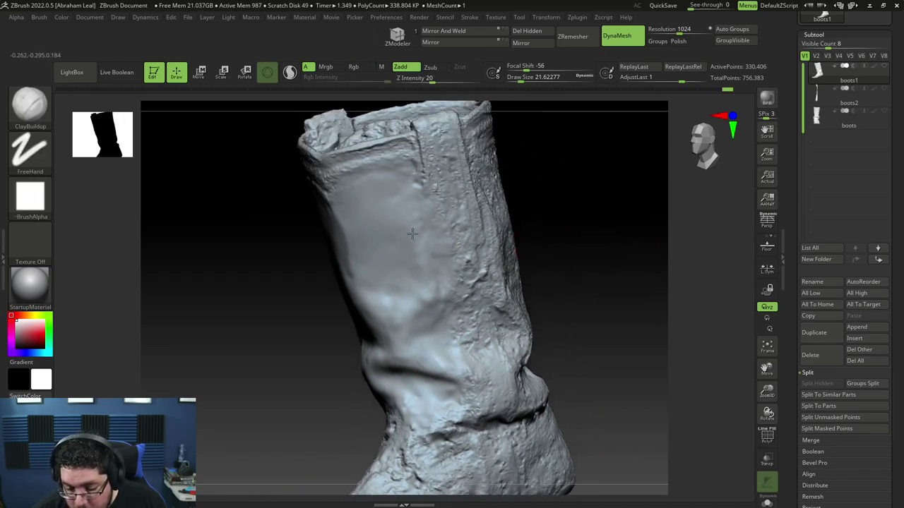
pyautogui.press('shift')
pyautogui.moveTo(514, 205)
pyautogui.mouseDown()
pyautogui.moveTo(539, 269)
pyautogui.moveTo(543, 232)
pyautogui.moveTo(559, 252)
pyautogui.moveTo(555, 232)
pyautogui.moveTo(427, 281)
pyautogui.mouseUp()
pyautogui.press('shift')
# Check the ankle seam in the PureRef photo and start carving it beside the ankle with DamStandard at a draw size of about 7.5
pyautogui.moveTo(494, 249)
pyautogui.mouseDown()
pyautogui.moveTo(513, 244)
pyautogui.moveTo(534, 256)
pyautogui.mouseUp()
pyautogui.hotkey('alt', 'Tab')
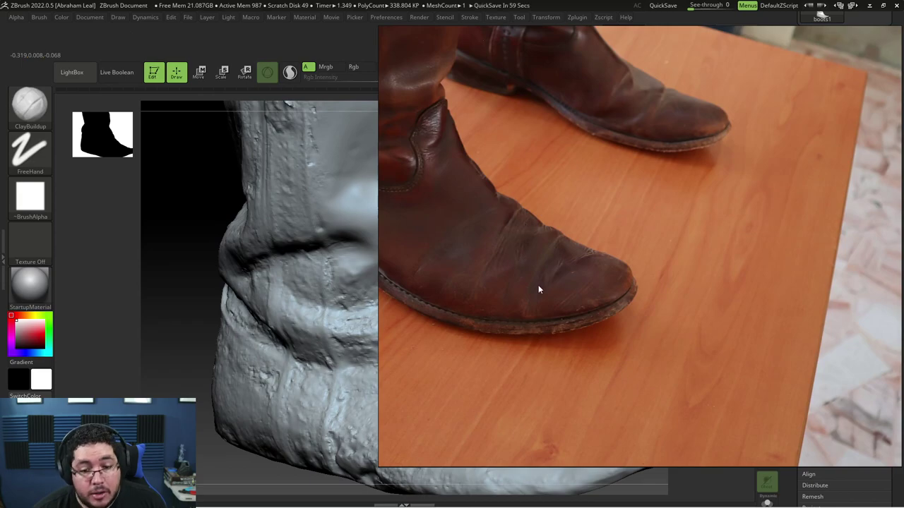
pyautogui.hotkey('alt', 'Tab')
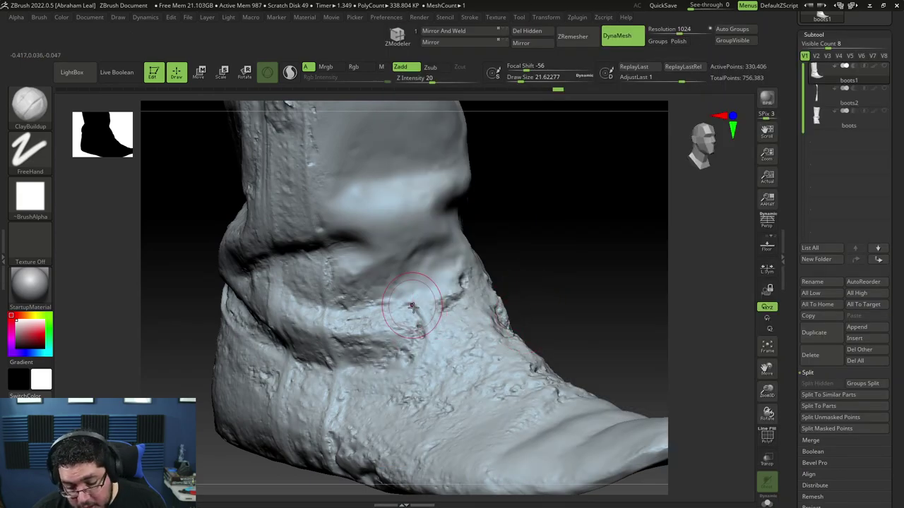
pyautogui.hotkey('alt', 'Tab')
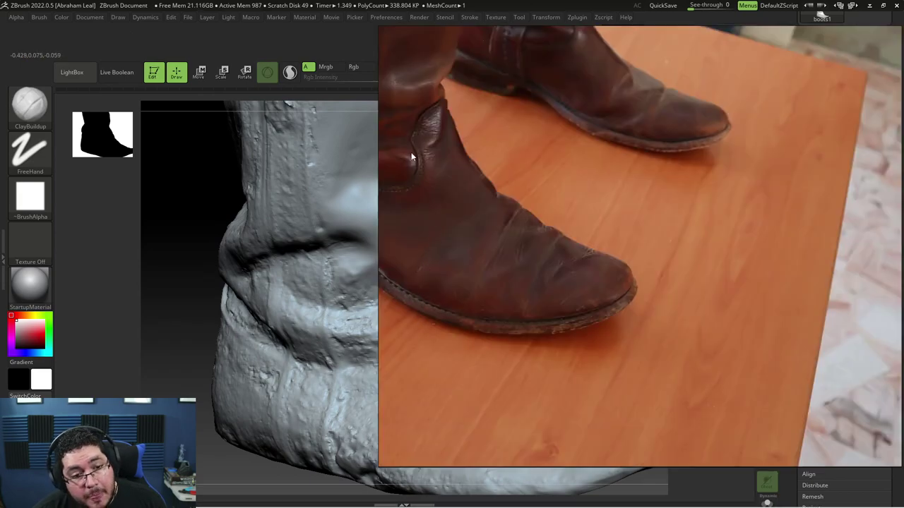
pyautogui.hotkey('alt', 'Tab')
pyautogui.press('b')
pyautogui.press('d')
pyautogui.press('s')
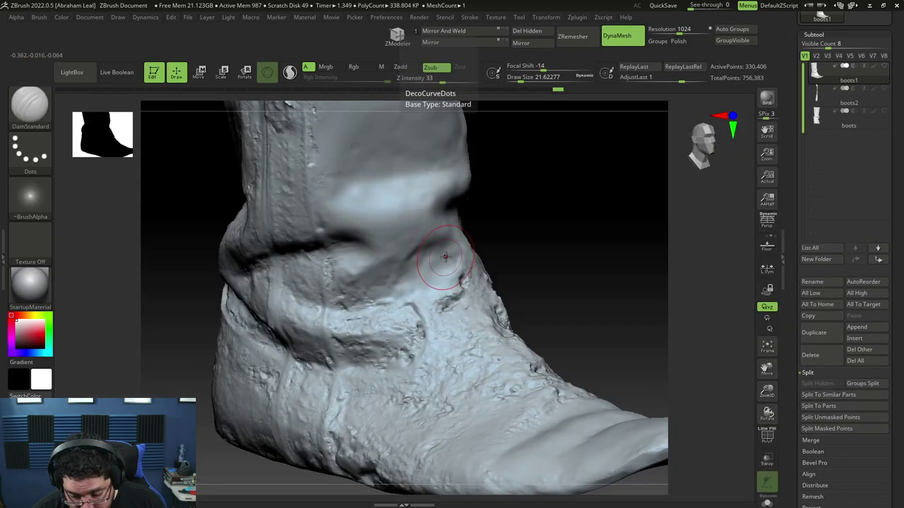
pyautogui.press('space')
pyautogui.moveTo(445, 257); pyautogui.dragTo(440, 257)
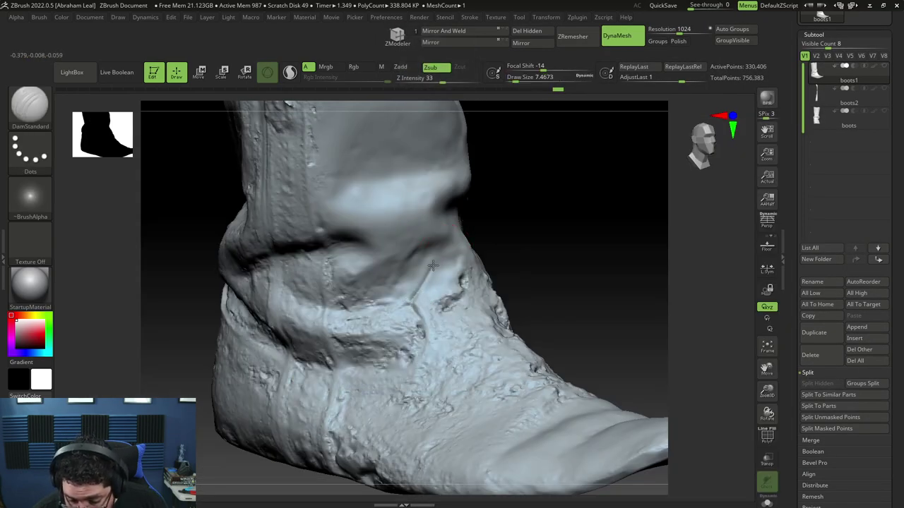
# Continue carving the DamStandard seam across the front of the ankle and around its other side, following the reference photo
pyautogui.moveTo(515, 272)
pyautogui.mouseDown()
pyautogui.moveTo(521, 266)
pyautogui.moveTo(520, 281)
pyautogui.moveTo(528, 260)
pyautogui.mouseUp()
pyautogui.hotkey('alt', 'Tab')
pyautogui.hotkey('alt', 'Tab')
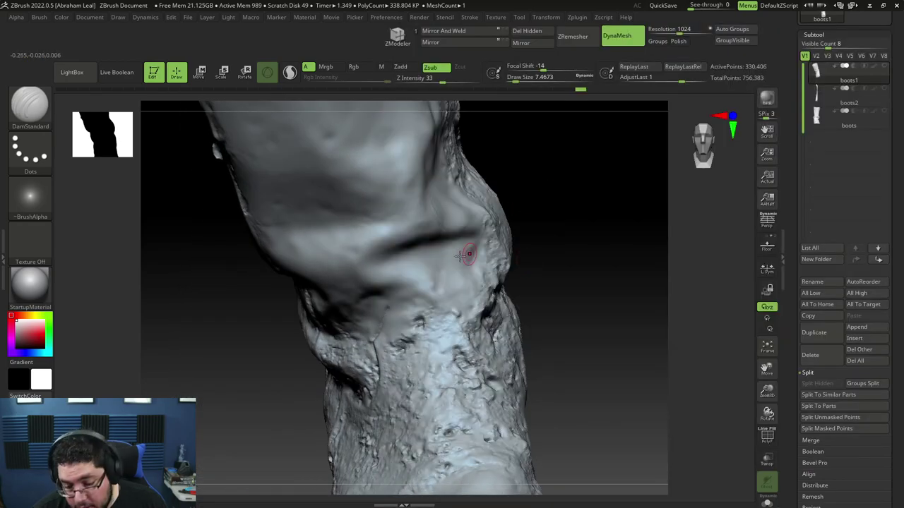
pyautogui.moveTo(466, 286); pyautogui.dragTo(557, 251, button='right')
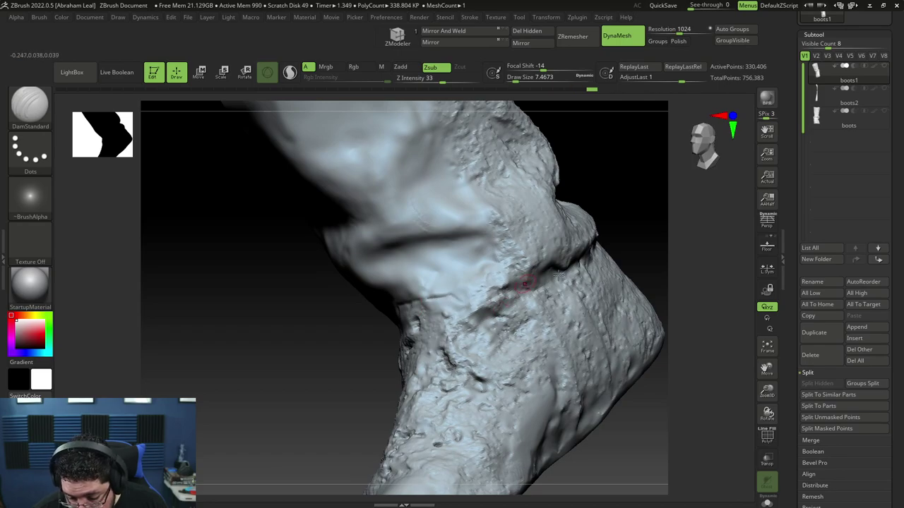
pyautogui.moveTo(524, 284); pyautogui.dragTo(618, 221, button='right')
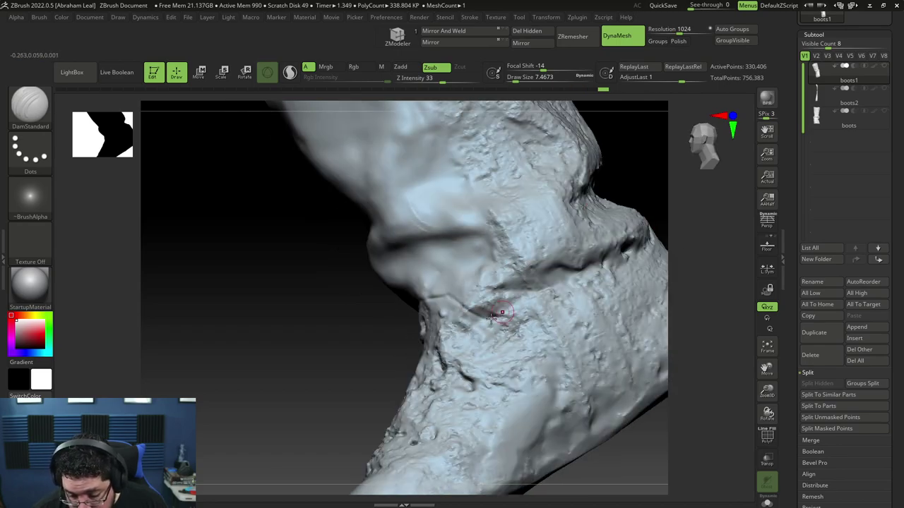
pyautogui.moveTo(579, 252)
pyautogui.mouseDown(button='right')
pyautogui.moveTo(601, 269)
pyautogui.moveTo(591, 250)
pyautogui.moveTo(541, 214)
pyautogui.mouseUp(button='right')
# Fill the rough upper instep just below the seam with ClayBuildup at a draw size of about 18 and smooth it
pyautogui.press('b')
pyautogui.press('b')
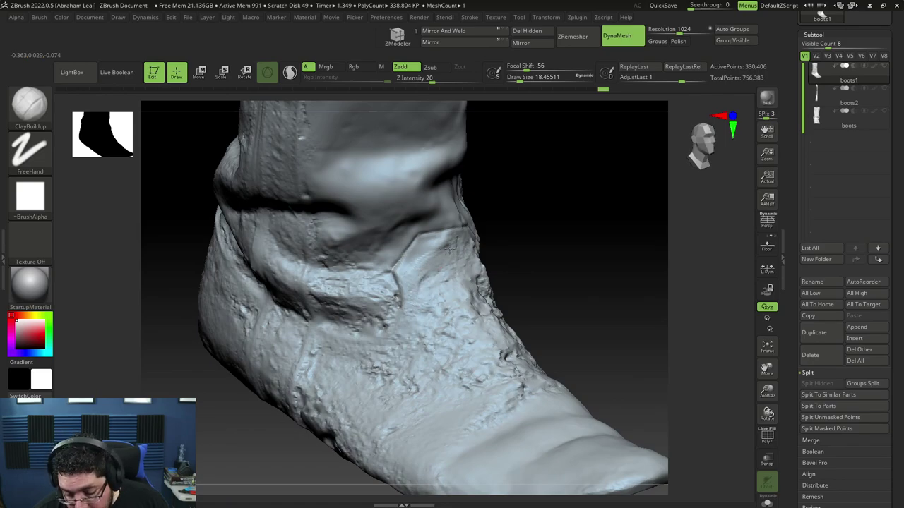
pyautogui.moveTo(467, 251); pyautogui.dragTo(382, 265, button='right')
pyautogui.keyDown('shift'); pyautogui.moveTo(427, 280); pyautogui.dragTo(486, 269); pyautogui.keyUp('shift')
pyautogui.moveTo(487, 269); pyautogui.dragTo(402, 268, button='right')
pyautogui.moveTo(462, 252)
pyautogui.keyDown('shift'); pyautogui.mouseDown()
pyautogui.moveTo(499, 263)
pyautogui.moveTo(485, 299)
pyautogui.mouseUp(); pyautogui.keyUp('shift')
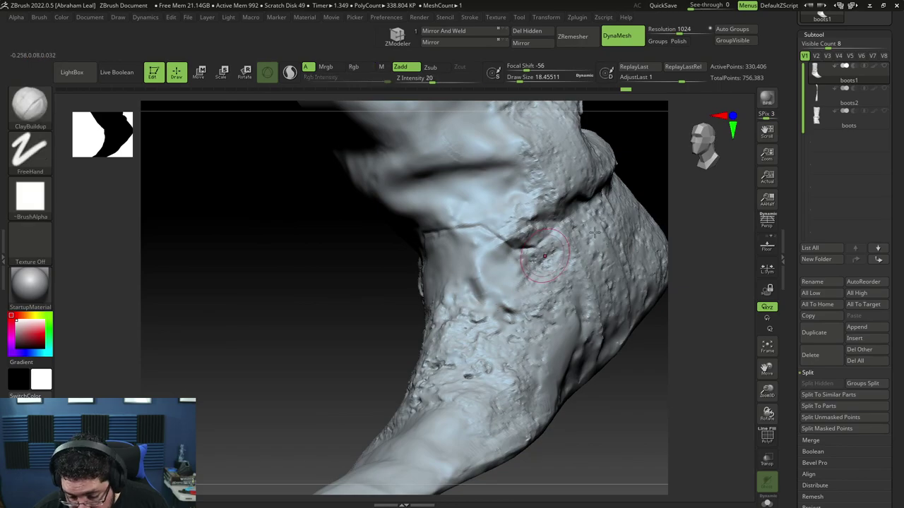
# Compare with the reference photo, fill the pits on the side of the instep, and smooth the ankle above the seam
pyautogui.hotkey('alt', 'Tab')
pyautogui.hotkey('alt', 'Tab')
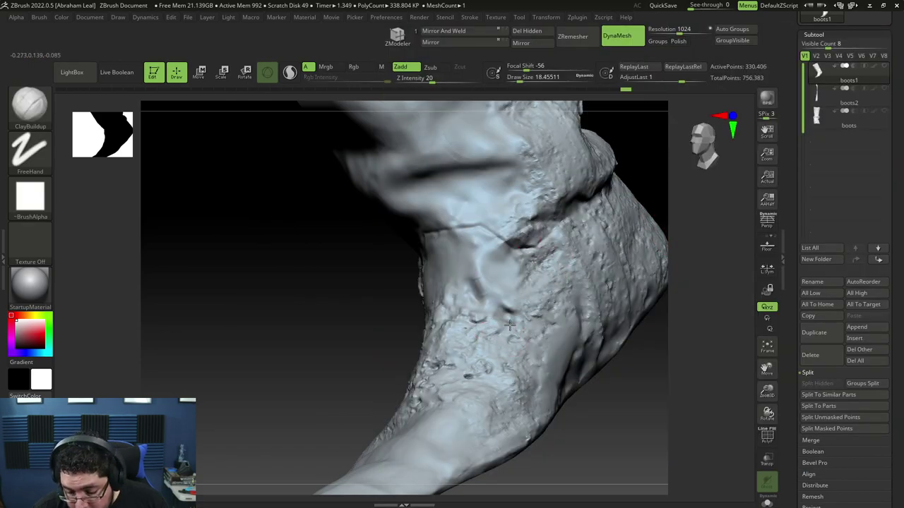
pyautogui.moveTo(508, 325); pyautogui.dragTo(508, 312)
pyautogui.moveTo(549, 309); pyautogui.dragTo(599, 292, button='right')
pyautogui.keyDown('shift'); pyautogui.moveTo(535, 208); pyautogui.dragTo(518, 209); pyautogui.keyUp('shift')
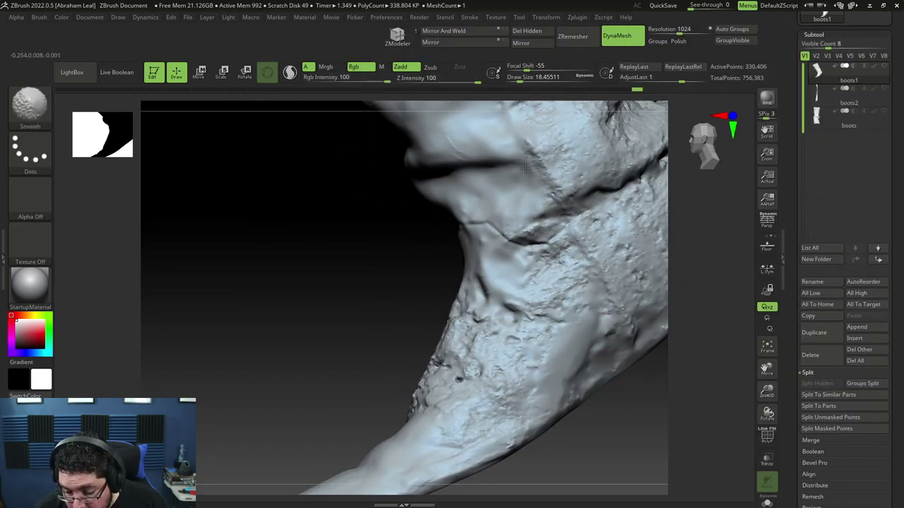
# Build a thin raised edge along the ankle seam with ClayBuildup at a draw size of about 8 and smooth it
pyautogui.moveTo(425, 191)
pyautogui.mouseDown(button='right')
pyautogui.moveTo(478, 246)
pyautogui.moveTo(581, 264)
pyautogui.moveTo(565, 273)
pyautogui.mouseUp(button='right')
pyautogui.press('space')
pyautogui.moveTo(440, 266)
pyautogui.mouseDown()
pyautogui.moveTo(433, 276)
pyautogui.moveTo(442, 266)
pyautogui.mouseUp()
pyautogui.press('space')
pyautogui.moveTo(518, 238); pyautogui.dragTo(462, 253, button='right')
pyautogui.press('space')
pyautogui.moveTo(456, 262); pyautogui.dragTo(490, 262)
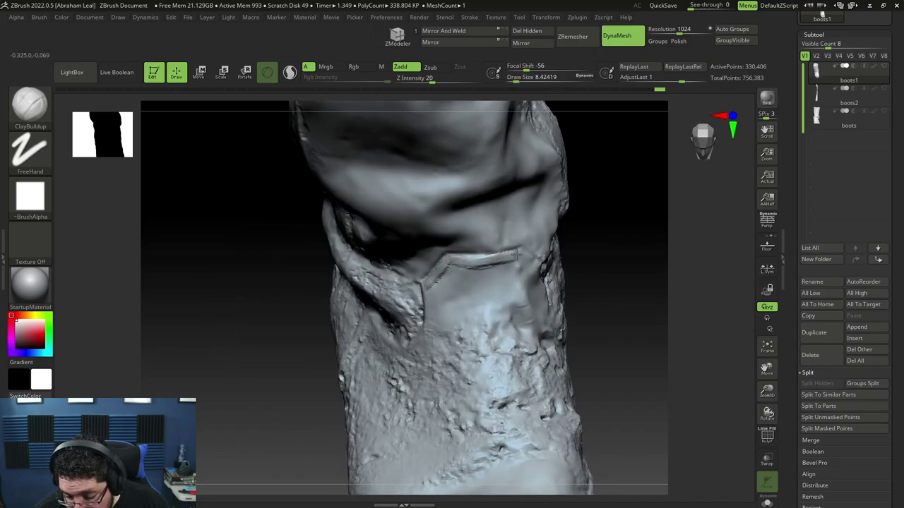
pyautogui.moveTo(517, 254); pyautogui.dragTo(567, 241, button='right')
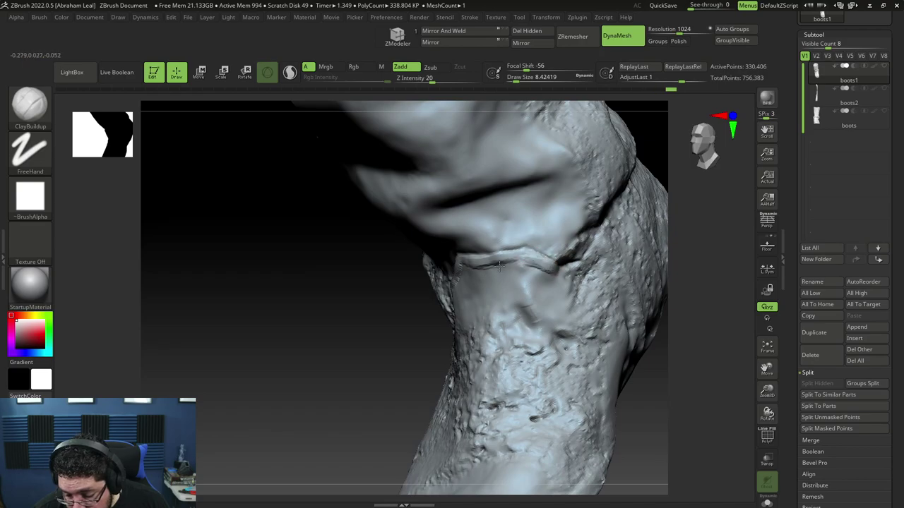
pyautogui.keyDown('shift'); pyautogui.moveTo(489, 267); pyautogui.dragTo(534, 268); pyautogui.keyUp('shift')
# Compare with the reference photo and flatten the rough instep surface below the ankle seam with TrimDynamic at a draw size of about 41
pyautogui.moveTo(604, 265)
pyautogui.mouseDown(button='right')
pyautogui.moveTo(558, 261)
pyautogui.moveTo(459, 303)
pyautogui.moveTo(603, 226)
pyautogui.moveTo(612, 268)
pyautogui.moveTo(601, 359)
pyautogui.moveTo(567, 280)
pyautogui.mouseUp(button='right')
pyautogui.hotkey('alt', 'Tab')
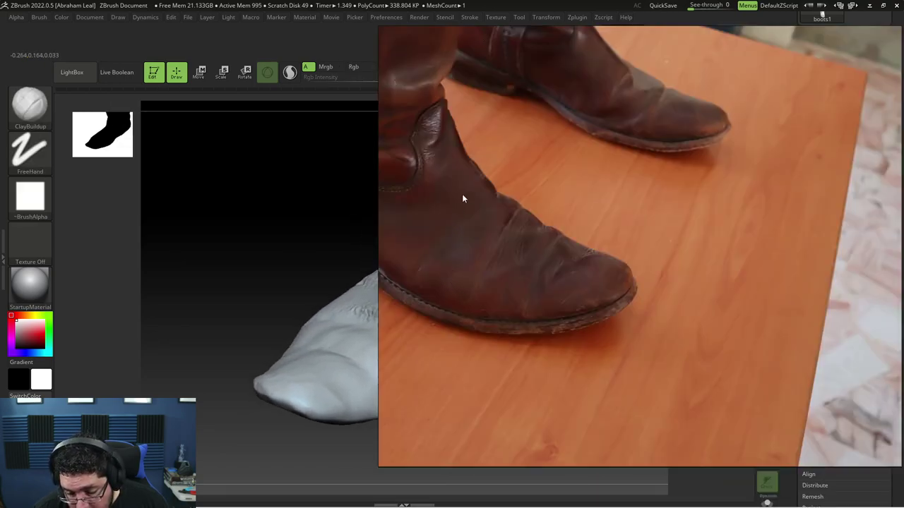
pyautogui.hotkey('alt', 'Tab')
pyautogui.press('space')
pyautogui.moveTo(424, 283); pyautogui.dragTo(425, 307)
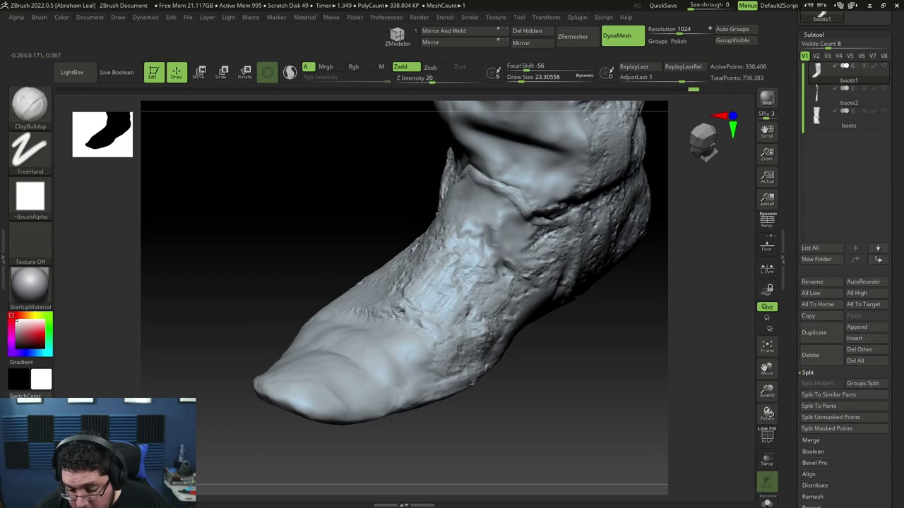
pyautogui.moveTo(427, 240); pyautogui.dragTo(409, 256, button='right')
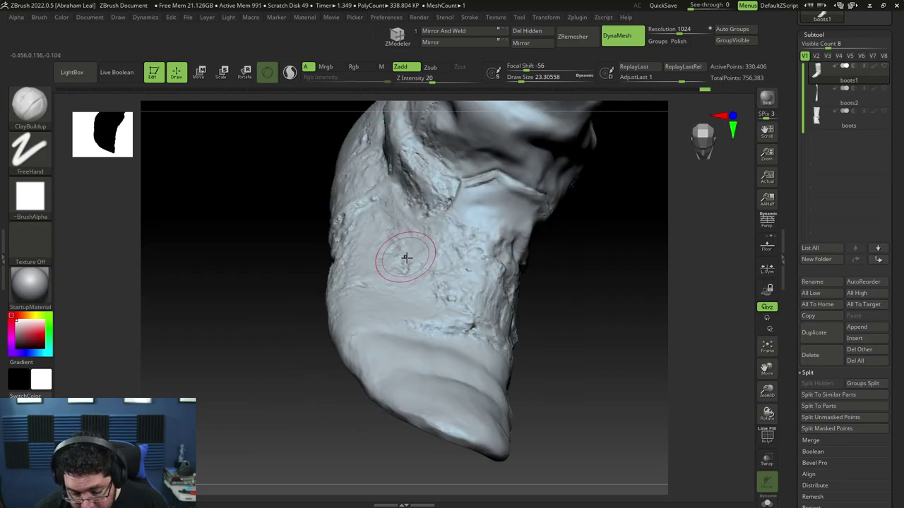
pyautogui.press('b')
pyautogui.press('t')
pyautogui.press('d')
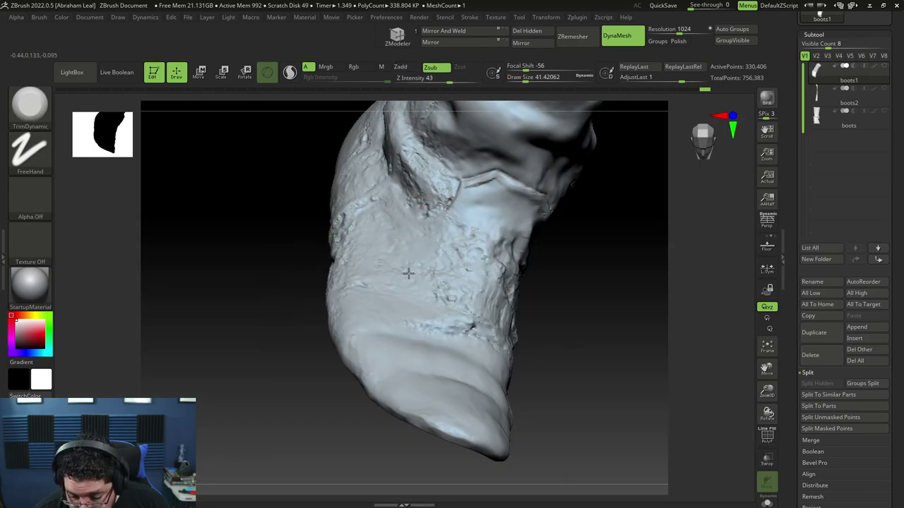
pyautogui.moveTo(343, 293)
pyautogui.mouseDown(button='right')
pyautogui.moveTo(333, 262)
pyautogui.moveTo(478, 291)
pyautogui.mouseUp(button='right')
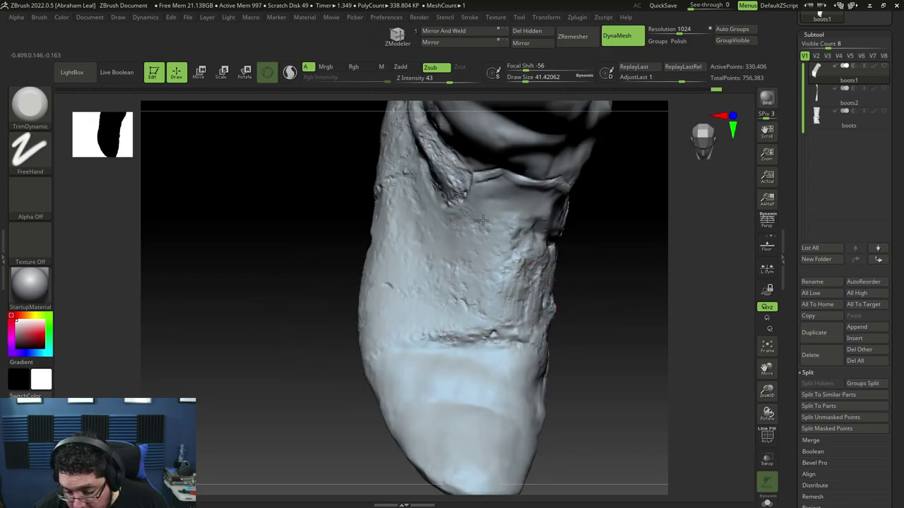
pyautogui.moveTo(479, 219); pyautogui.dragTo(519, 269, button='right')
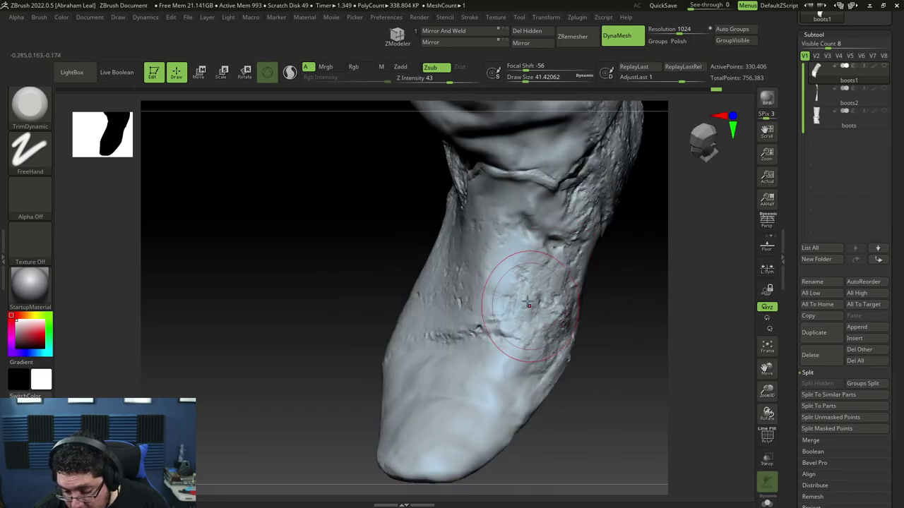
# Smooth the instep and the side of the foot down to the toe crease, softening the remaining pits
pyautogui.keyDown('shift'); pyautogui.moveTo(526, 302); pyautogui.dragTo(469, 268); pyautogui.keyUp('shift')
pyautogui.moveTo(431, 271); pyautogui.dragTo(442, 273, button='right')
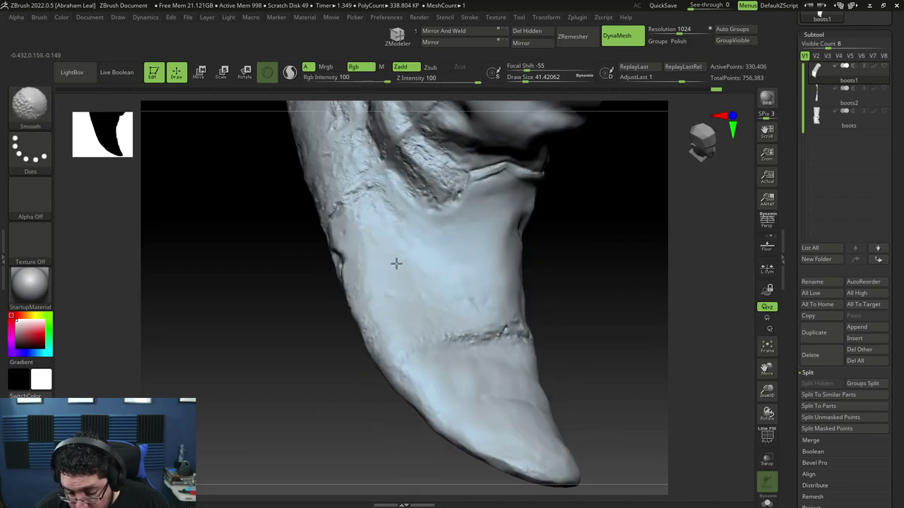
pyautogui.moveTo(555, 256); pyautogui.dragTo(462, 295, button='right')
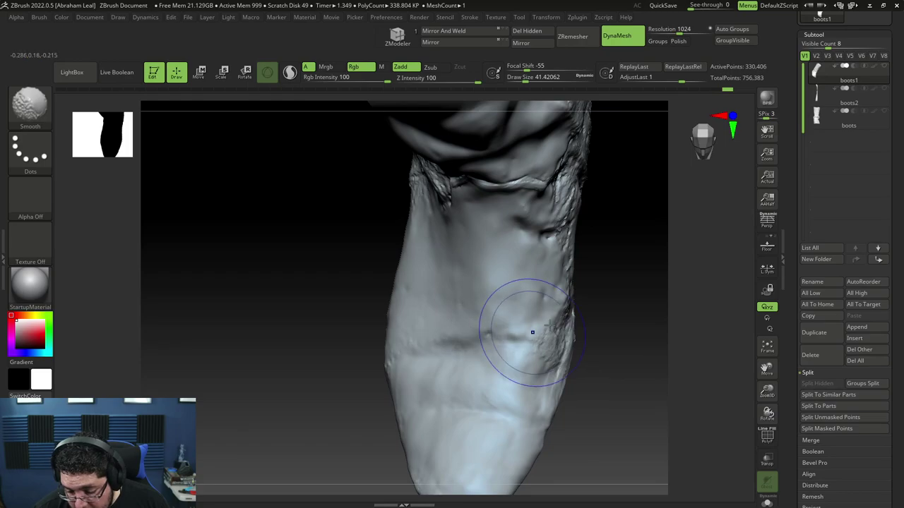
pyautogui.moveTo(530, 327); pyautogui.dragTo(495, 323, button='right')
pyautogui.moveTo(589, 329); pyautogui.dragTo(529, 358, button='right')
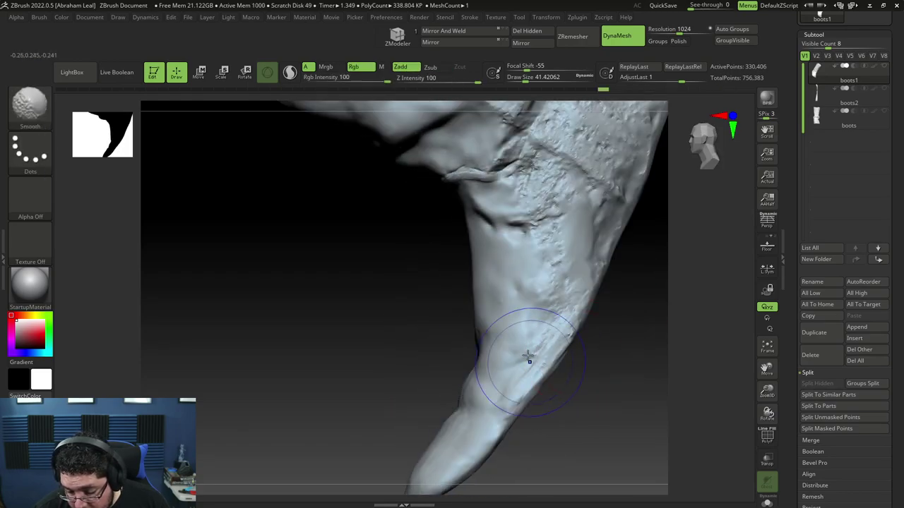
pyautogui.moveTo(626, 256); pyautogui.dragTo(678, 255)
pyautogui.moveTo(631, 302); pyautogui.dragTo(579, 296)
# Fill the lower side of the foot behind the toe with ClayBuildup at a draw size of about 22 and smooth it
pyautogui.press('b')
pyautogui.press('c')
pyautogui.press('b')
pyautogui.moveTo(585, 279); pyautogui.dragTo(586, 242, button='right')
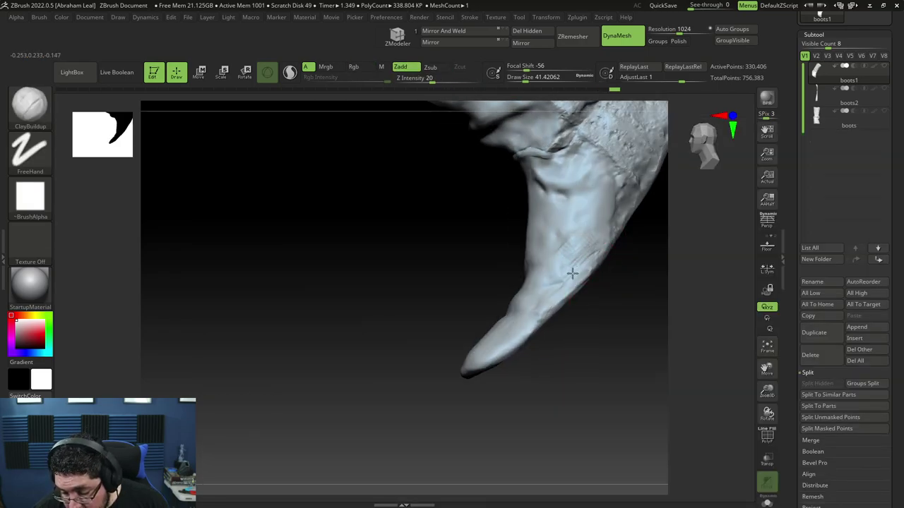
pyautogui.press('space')
pyautogui.moveTo(573, 273)
pyautogui.mouseDown()
pyautogui.moveTo(566, 272)
pyautogui.moveTo(584, 253)
pyautogui.mouseUp()
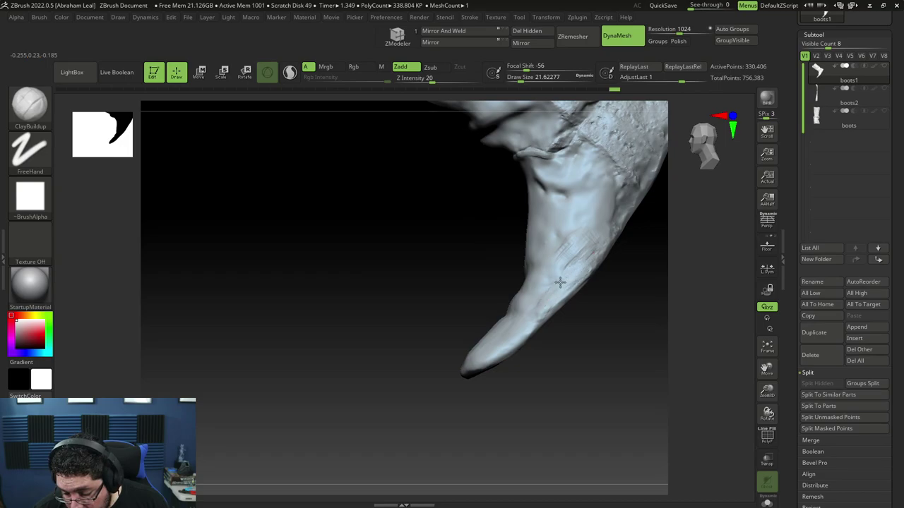
pyautogui.press('shift')
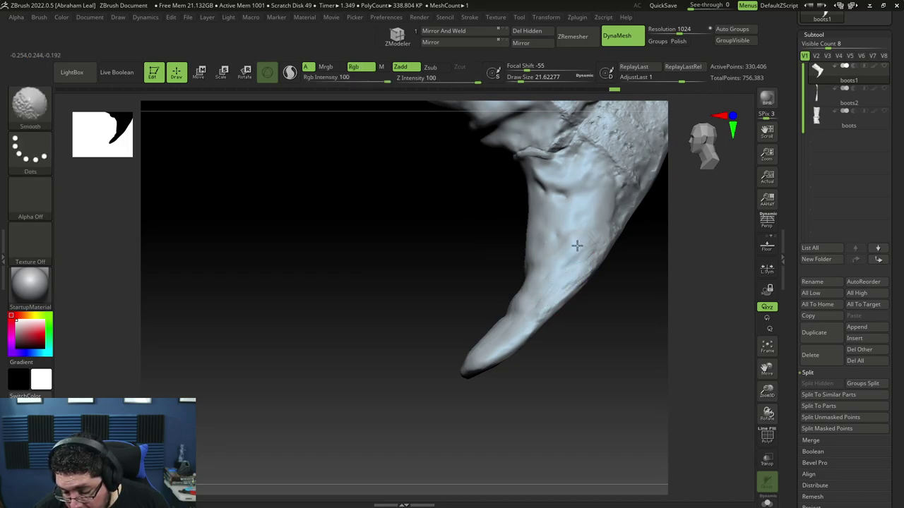
pyautogui.moveTo(605, 317)
pyautogui.mouseDown(button='right')
pyautogui.moveTo(624, 287)
pyautogui.moveTo(600, 327)
pyautogui.mouseUp(button='right')
# Isolate the boots2 sole subtool with the upper hidden and compare its rim with the reference photo
pyautogui.click(884, 89)
pyautogui.keyDown('ctrl'); pyautogui.moveTo(613, 250); pyautogui.dragTo(608, 271, button='right'); pyautogui.keyUp('ctrl')
pyautogui.keyDown('alt'); pyautogui.click(502, 309); pyautogui.keyUp('alt')
pyautogui.moveTo(555, 315); pyautogui.dragTo(598, 351, button='right')
pyautogui.keyDown('ctrl'); pyautogui.moveTo(610, 304); pyautogui.dragTo(607, 352); pyautogui.keyUp('ctrl')
pyautogui.moveTo(607, 351); pyautogui.dragTo(593, 288, button='right')
pyautogui.keyDown('ctrl'); pyautogui.moveTo(594, 288); pyautogui.dragTo(623, 365, button='right'); pyautogui.keyUp('ctrl')
pyautogui.hotkey('alt', 'Tab')
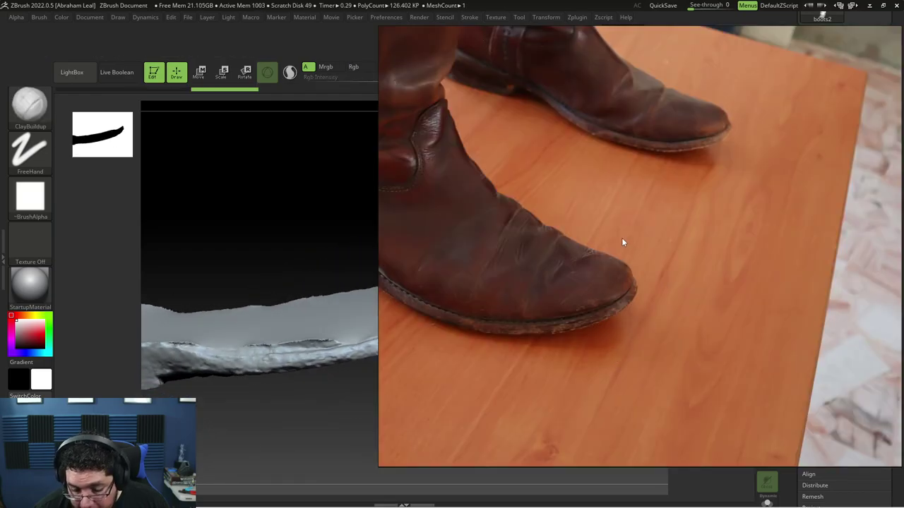
pyautogui.hotkey('alt', 'Tab')
# Flatten the underside of the sole's toe with TrimDynamic at a draw size of about 31
pyautogui.moveTo(597, 336); pyautogui.dragTo(585, 295, button='right')
pyautogui.press('b')
pyautogui.press('t')
pyautogui.press('d')
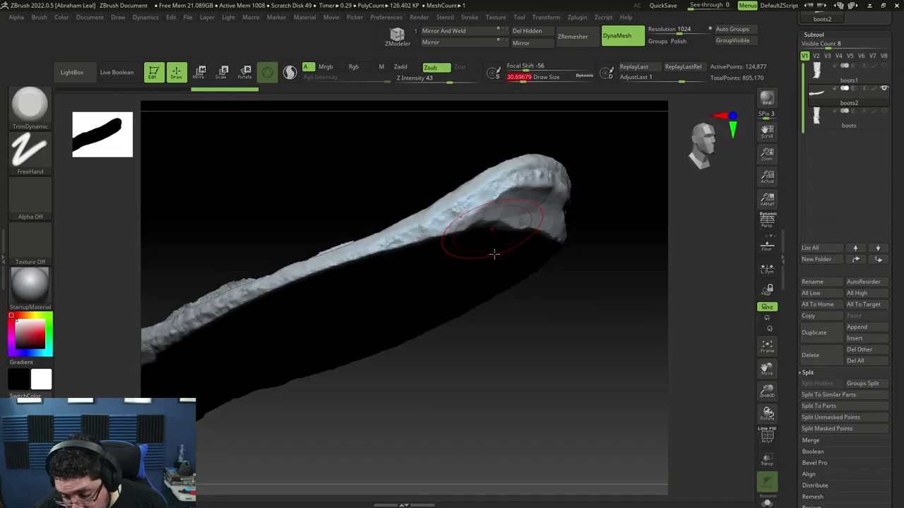
pyautogui.moveTo(483, 249)
pyautogui.mouseDown(button='right')
pyautogui.moveTo(565, 182)
pyautogui.moveTo(448, 225)
pyautogui.mouseUp(button='right')
pyautogui.moveTo(448, 223)
pyautogui.mouseDown()
pyautogui.moveTo(427, 217)
pyautogui.moveTo(464, 215)
pyautogui.mouseUp()
pyautogui.moveTo(514, 226); pyautogui.dragTo(514, 245, button='right')
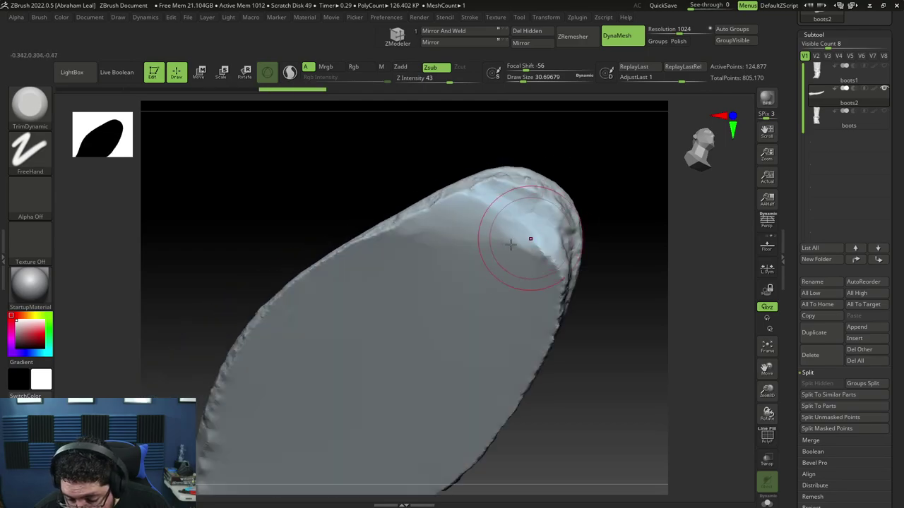
pyautogui.moveTo(514, 245); pyautogui.dragTo(543, 259)
# Trim the rough rim around the sole's toe and along the side just behind it
pyautogui.moveTo(544, 258)
pyautogui.mouseDown(button='right')
pyautogui.moveTo(593, 219)
pyautogui.moveTo(586, 238)
pyautogui.mouseUp(button='right')
pyautogui.moveTo(558, 242)
pyautogui.mouseDown()
pyautogui.moveTo(547, 249)
pyautogui.moveTo(549, 236)
pyautogui.moveTo(559, 258)
pyautogui.moveTo(547, 247)
pyautogui.moveTo(558, 283)
pyautogui.moveTo(541, 243)
pyautogui.moveTo(529, 240)
pyautogui.moveTo(534, 218)
pyautogui.mouseUp()
pyautogui.moveTo(534, 218)
pyautogui.mouseDown(button='right')
pyautogui.moveTo(485, 235)
pyautogui.moveTo(478, 258)
pyautogui.moveTo(464, 266)
pyautogui.mouseUp(button='right')
pyautogui.moveTo(457, 262); pyautogui.dragTo(486, 225)
pyautogui.moveTo(485, 224); pyautogui.dragTo(495, 214, button='right')
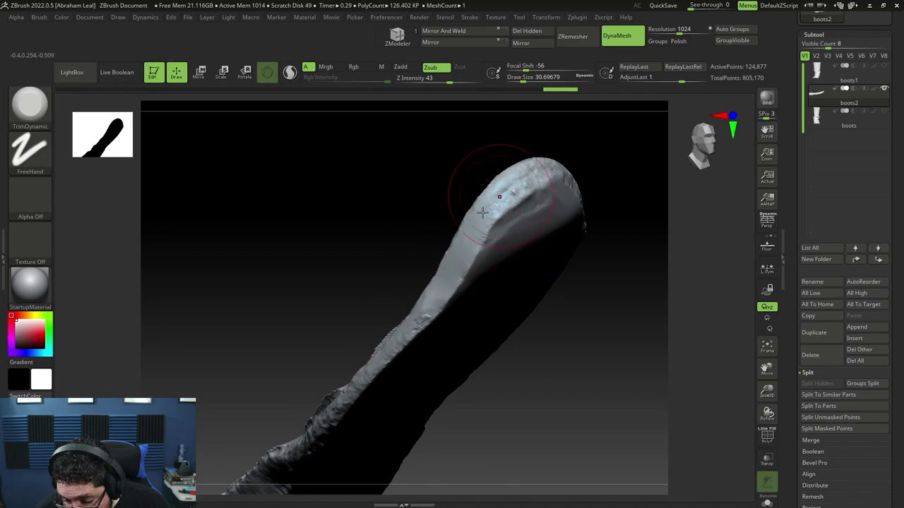
# Compare with the reference photo and flatten the sole's side edge from the toe toward the arch
pyautogui.hotkey('alt', 'Tab')
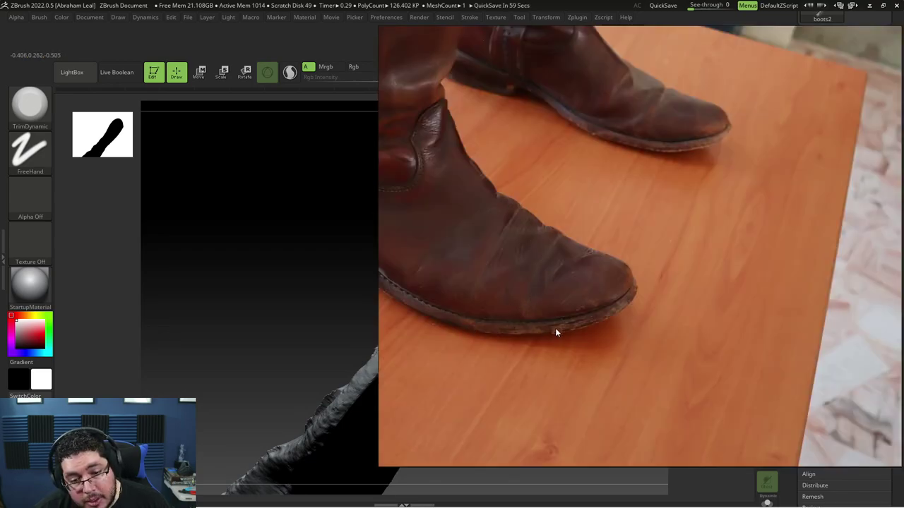
pyautogui.hotkey('alt', 'Tab')
pyautogui.moveTo(605, 252); pyautogui.dragTo(597, 213, button='right')
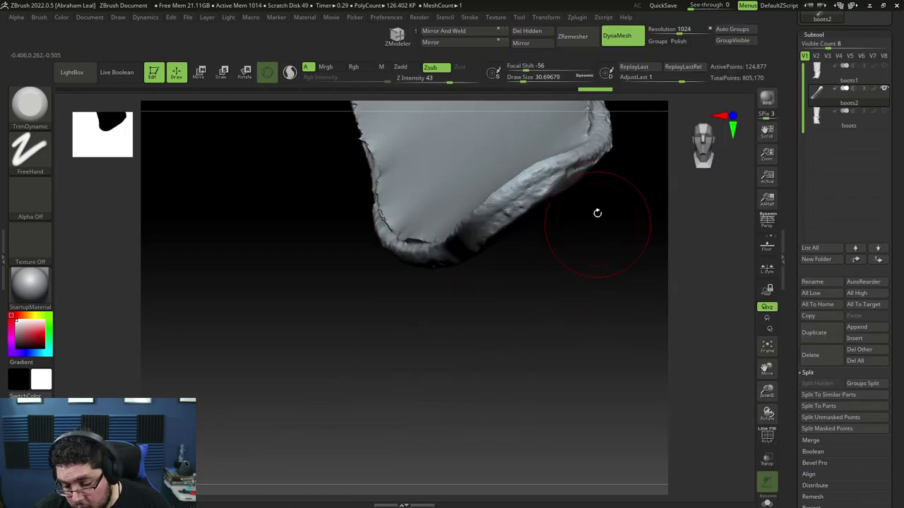
pyautogui.moveTo(565, 182); pyautogui.dragTo(415, 362, button='right')
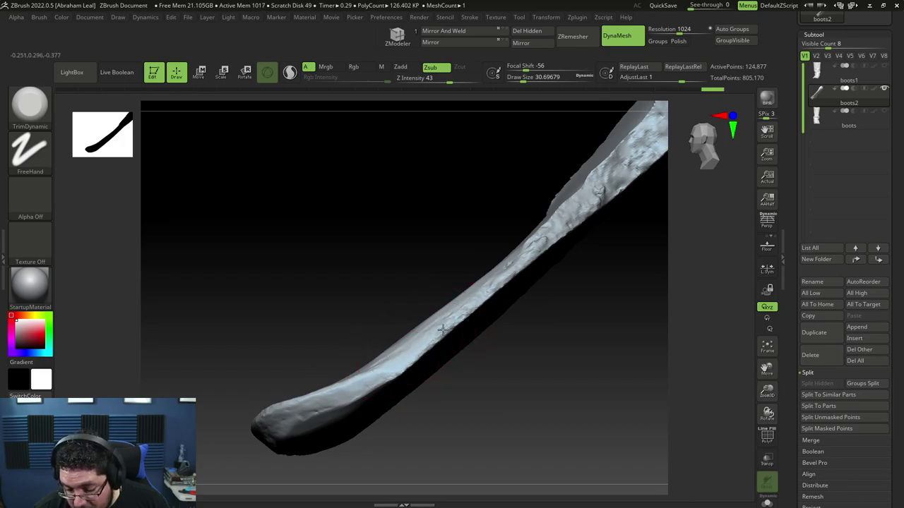
pyautogui.moveTo(490, 301); pyautogui.dragTo(421, 345, button='right')
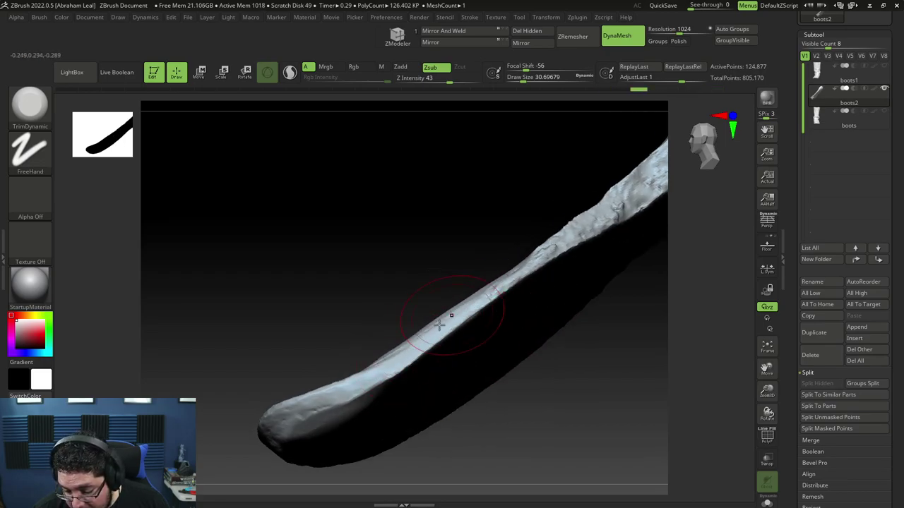
pyautogui.moveTo(494, 258)
pyautogui.mouseDown(button='right')
pyautogui.moveTo(523, 232)
pyautogui.moveTo(474, 292)
pyautogui.mouseUp(button='right')
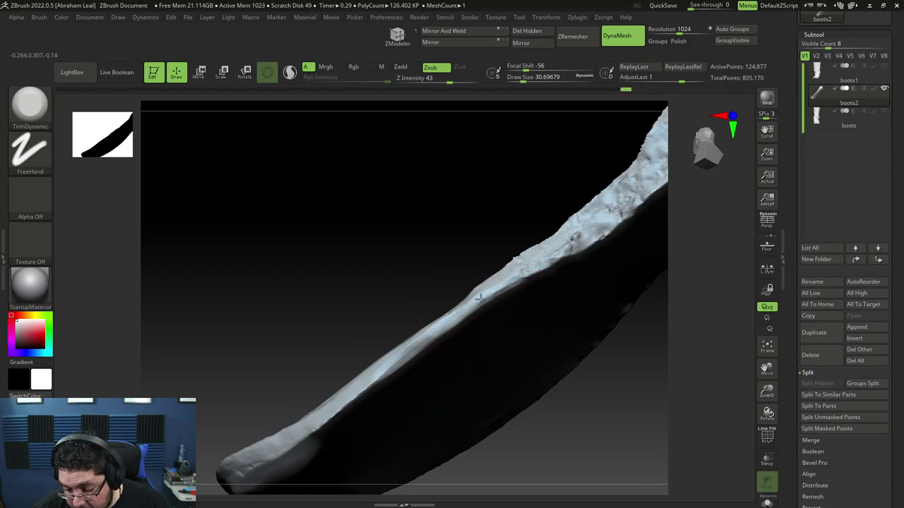
# Try trimming the sole's side edge further near the arch and undo the last strokes
pyautogui.moveTo(431, 290); pyautogui.dragTo(491, 291)
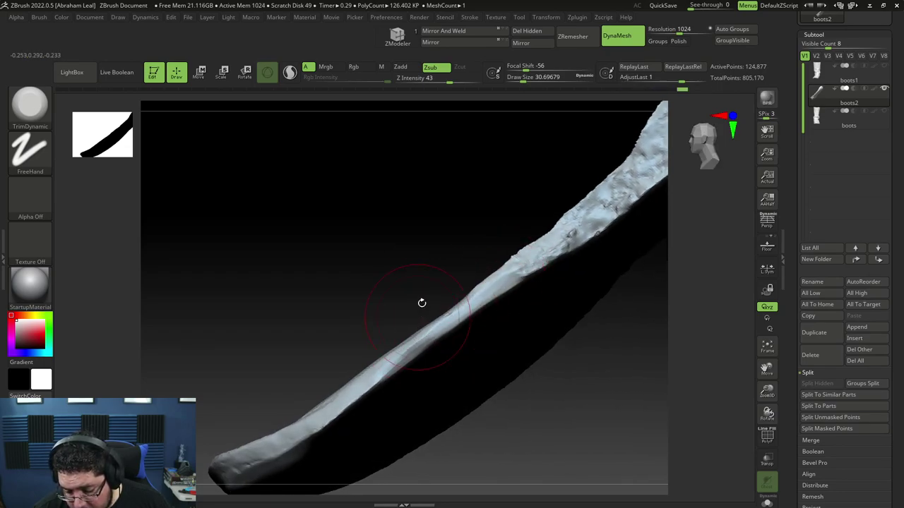
pyautogui.moveTo(425, 296); pyautogui.dragTo(444, 323)
pyautogui.moveTo(395, 372); pyautogui.dragTo(376, 389)
pyautogui.moveTo(533, 287)
pyautogui.mouseDown()
pyautogui.moveTo(524, 299)
pyautogui.moveTo(501, 290)
pyautogui.moveTo(567, 273)
pyautogui.moveTo(560, 351)
pyautogui.moveTo(511, 332)
pyautogui.moveTo(491, 214)
pyautogui.mouseUp()
pyautogui.press('ctrl')
pyautogui.hotkey('ctrl', 'z')
pyautogui.hotkey('ctrl', 'z')
pyautogui.hotkey('ctrl', 'z')
pyautogui.hotkey('ctrl', 'z')
pyautogui.hotkey('ctrl', 'z')
# Smooth and trim the sole's side edge from the arch toward the heel with TrimDynamic at a draw size of about 33
pyautogui.moveTo(456, 339)
pyautogui.mouseDown()
pyautogui.moveTo(428, 335)
pyautogui.moveTo(498, 304)
pyautogui.mouseUp()
pyautogui.moveTo(462, 298); pyautogui.dragTo(509, 289, button='right')
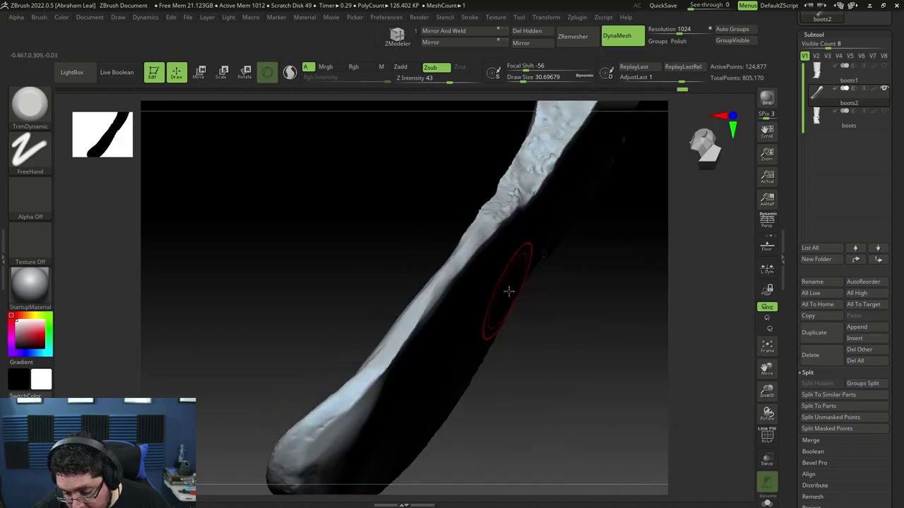
pyautogui.press('space')
pyautogui.moveTo(477, 254)
pyautogui.mouseDown()
pyautogui.moveTo(446, 268)
pyautogui.moveTo(421, 305)
pyautogui.mouseUp()
pyautogui.press('space')
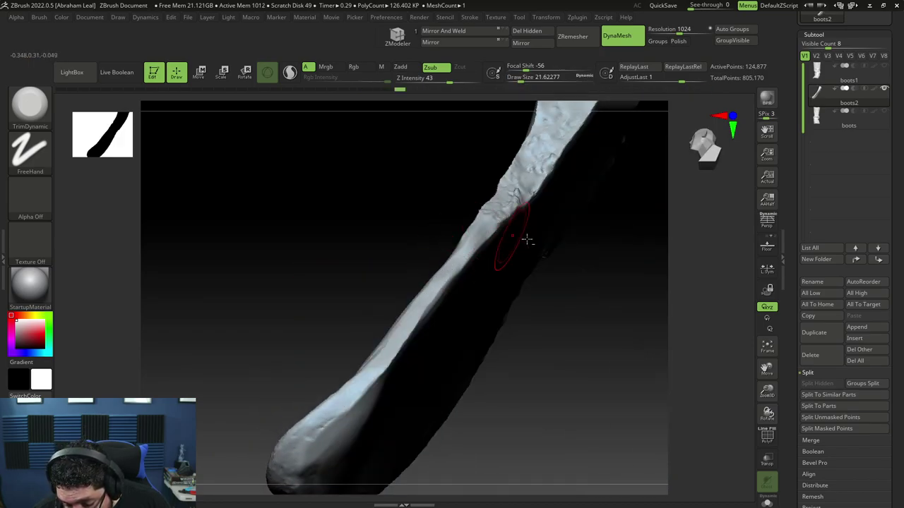
pyautogui.moveTo(537, 243)
pyautogui.mouseDown(button='right')
pyautogui.moveTo(583, 299)
pyautogui.moveTo(543, 296)
pyautogui.moveTo(519, 258)
pyautogui.mouseUp(button='right')
pyautogui.press(']')
pyautogui.keyDown('shift'); pyautogui.moveTo(425, 251); pyautogui.dragTo(392, 292); pyautogui.keyUp('shift')
pyautogui.moveTo(373, 300); pyautogui.dragTo(336, 302, button='right')
pyautogui.moveTo(327, 384); pyautogui.dragTo(370, 319)
pyautogui.moveTo(351, 351); pyautogui.dragTo(390, 296)
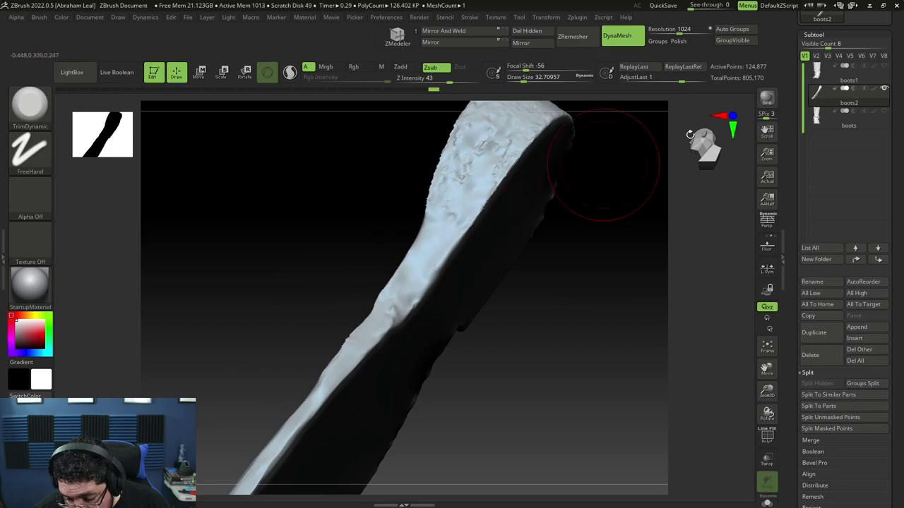
# Show the upper beside the sole, then smooth and trim the arch's side edge at a draw size of about 20
pyautogui.click(884, 69)
pyautogui.moveTo(557, 259); pyautogui.dragTo(474, 343, button='right')
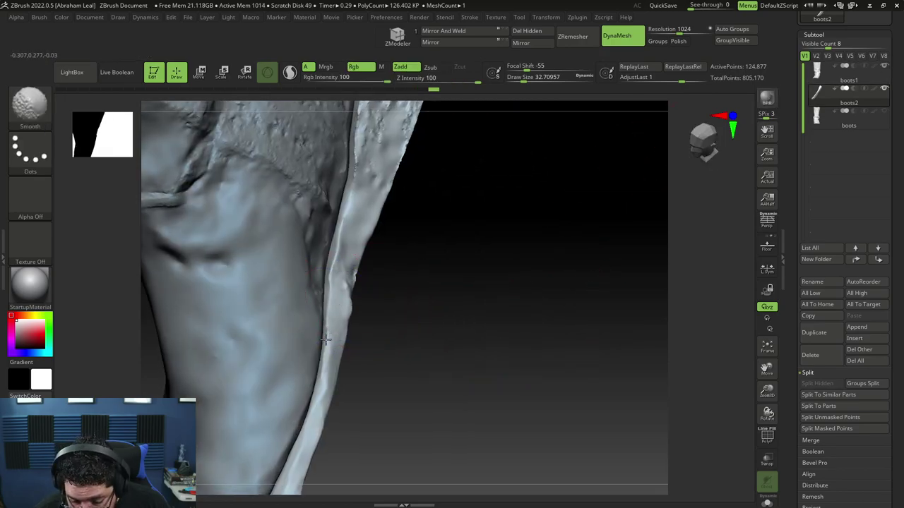
pyautogui.moveTo(326, 335)
pyautogui.keyDown('shift'); pyautogui.mouseDown()
pyautogui.moveTo(349, 261)
pyautogui.moveTo(361, 281)
pyautogui.mouseUp(); pyautogui.keyUp('shift')
pyautogui.press('space')
pyautogui.moveTo(363, 283); pyautogui.dragTo(348, 287, button='right')
pyautogui.moveTo(348, 283); pyautogui.dragTo(312, 408)
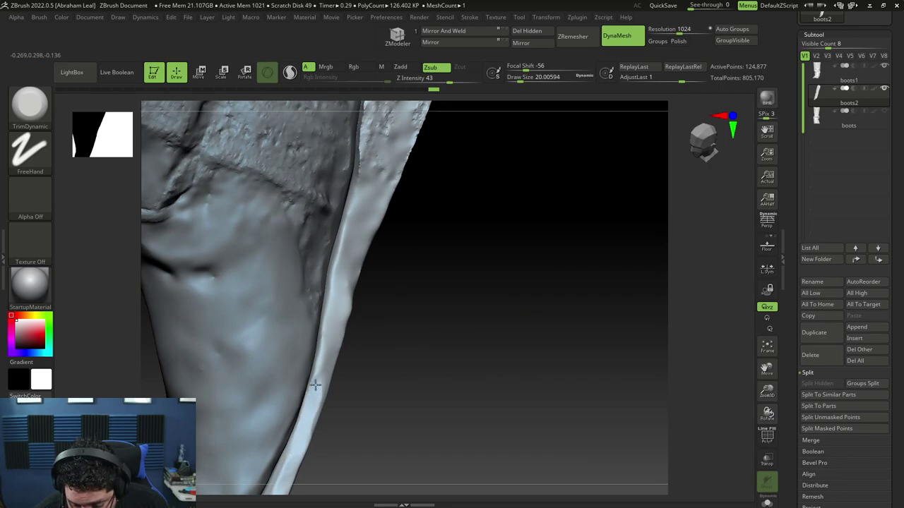
pyautogui.moveTo(394, 281)
pyautogui.mouseDown()
pyautogui.moveTo(336, 291)
pyautogui.moveTo(356, 389)
pyautogui.moveTo(353, 346)
pyautogui.mouseUp()
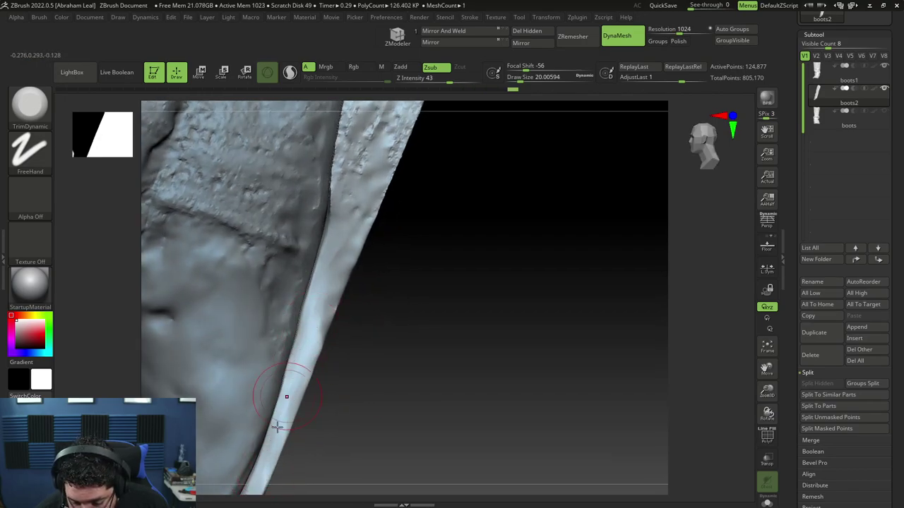
pyautogui.moveTo(293, 401); pyautogui.dragTo(300, 385)
# Flatten the rough side of the heel with TrimDynamic at a draw size of about 44 and smooth it
pyautogui.keyDown('alt'); pyautogui.moveTo(381, 251); pyautogui.dragTo(363, 371); pyautogui.keyUp('alt')
pyautogui.press('space')
pyautogui.moveTo(316, 295); pyautogui.dragTo(323, 296)
pyautogui.keyDown('alt'); pyautogui.moveTo(411, 219); pyautogui.dragTo(406, 307); pyautogui.keyUp('alt')
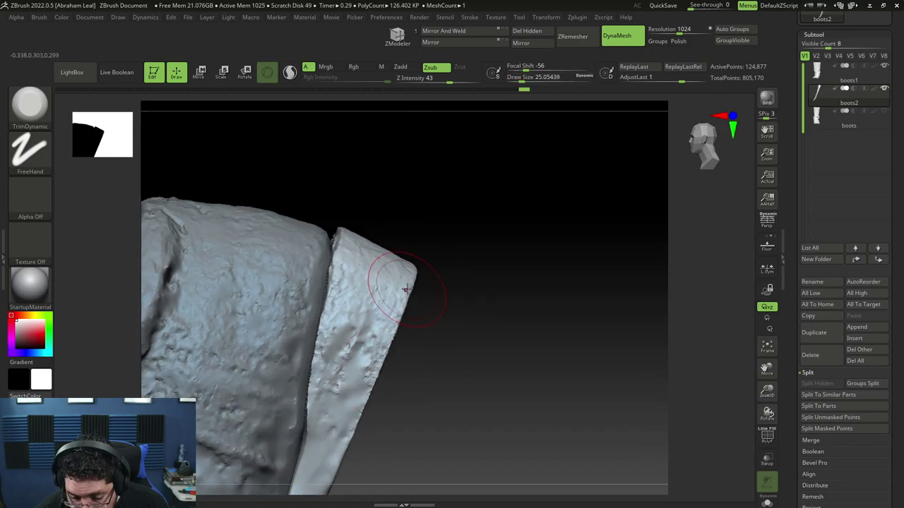
pyautogui.press('space')
pyautogui.moveTo(330, 304); pyautogui.dragTo(338, 304)
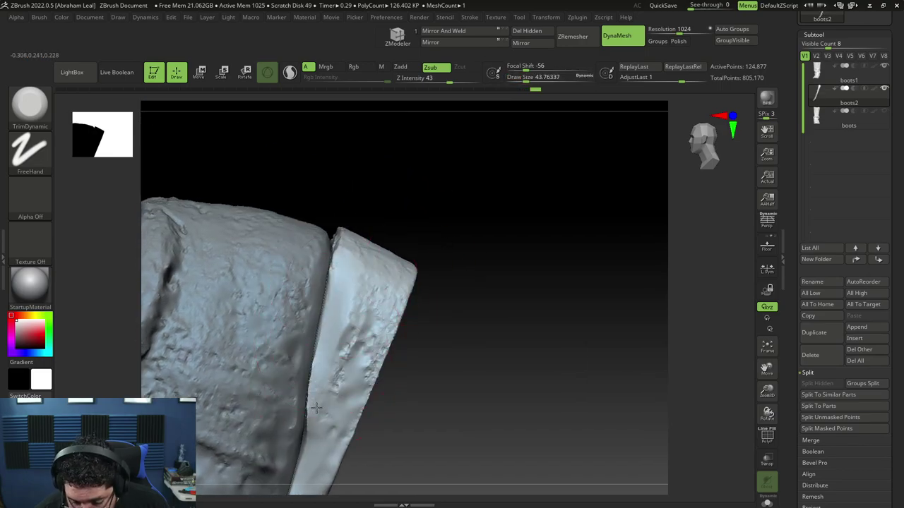
pyautogui.moveTo(332, 409)
pyautogui.keyDown('shift'); pyautogui.mouseDown()
pyautogui.moveTo(366, 368)
pyautogui.moveTo(342, 251)
pyautogui.mouseUp(); pyautogui.keyUp('shift')
pyautogui.moveTo(413, 222)
pyautogui.mouseDown()
pyautogui.moveTo(409, 216)
pyautogui.moveTo(389, 278)
pyautogui.moveTo(374, 293)
pyautogui.mouseUp()
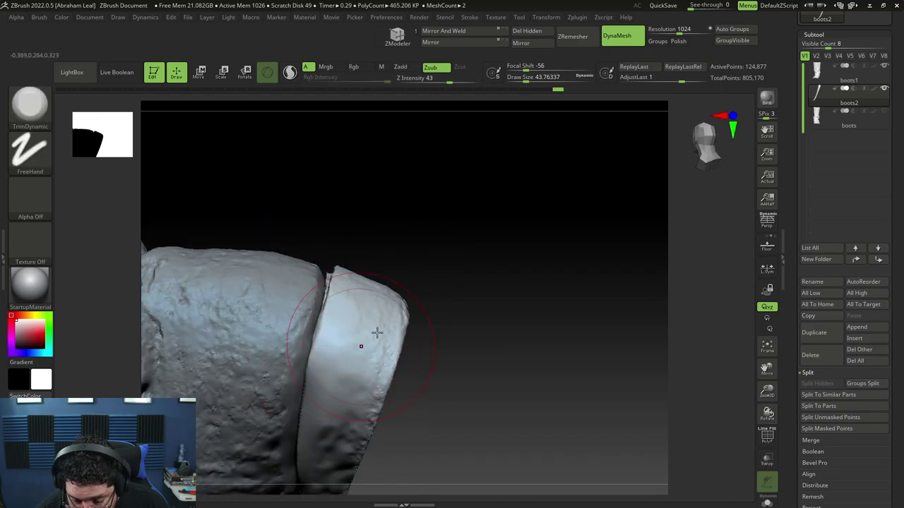
pyautogui.moveTo(388, 327)
pyautogui.mouseDown()
pyautogui.moveTo(421, 242)
pyautogui.moveTo(339, 371)
pyautogui.mouseUp()
# Refine the heel's side and its transition into the arch with TrimDynamic at a draw size of about 35
pyautogui.moveTo(329, 402)
pyautogui.mouseDown(button='right')
pyautogui.moveTo(450, 258)
pyautogui.moveTo(349, 295)
pyautogui.mouseUp(button='right')
pyautogui.moveTo(360, 327); pyautogui.dragTo(374, 283)
pyautogui.moveTo(452, 310); pyautogui.dragTo(421, 286)
pyautogui.press('space')
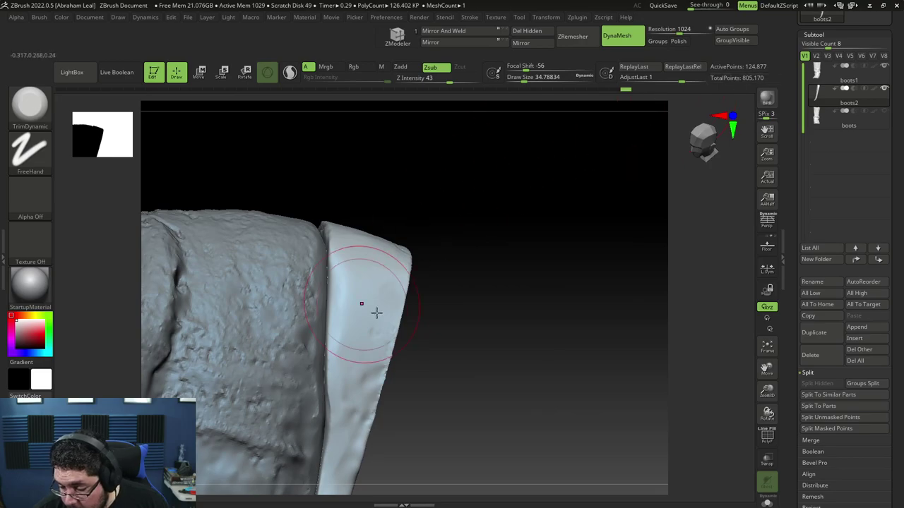
pyautogui.moveTo(383, 313); pyautogui.dragTo(369, 344, button='right')
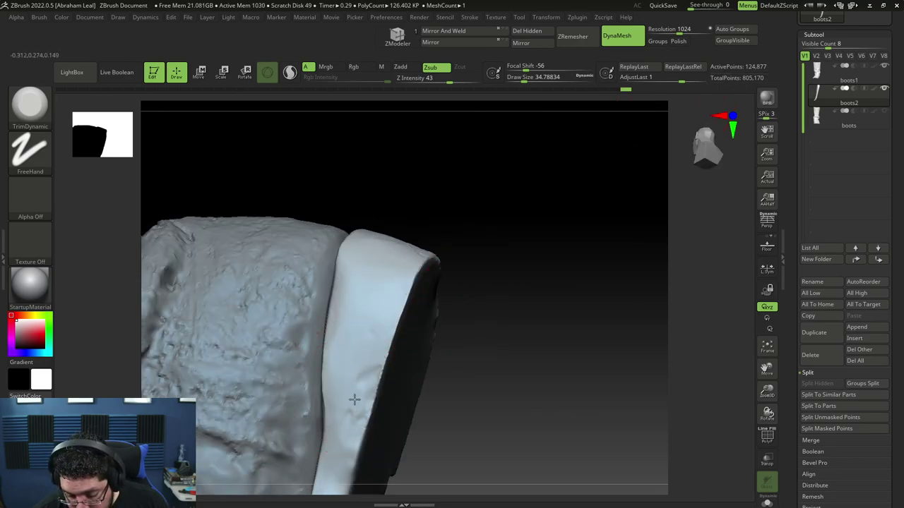
# Trim the sole's side edge from the heel through the arch with TrimDynamic at a draw size of about 35 and smooth the midfoot
pyautogui.moveTo(438, 315)
pyautogui.mouseDown(button='right')
pyautogui.moveTo(484, 291)
pyautogui.moveTo(322, 397)
pyautogui.moveTo(520, 289)
pyautogui.moveTo(525, 226)
pyautogui.moveTo(508, 240)
pyautogui.mouseUp(button='right')
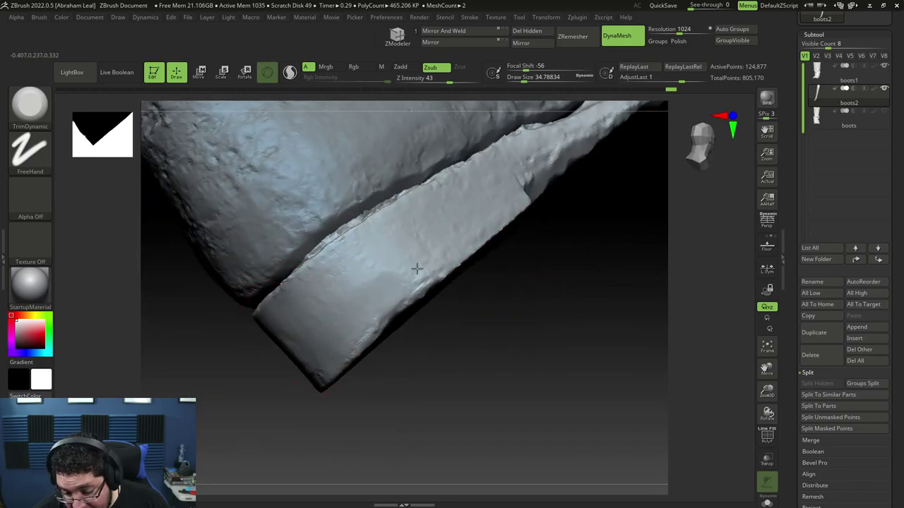
pyautogui.moveTo(412, 273); pyautogui.dragTo(467, 320, button='right')
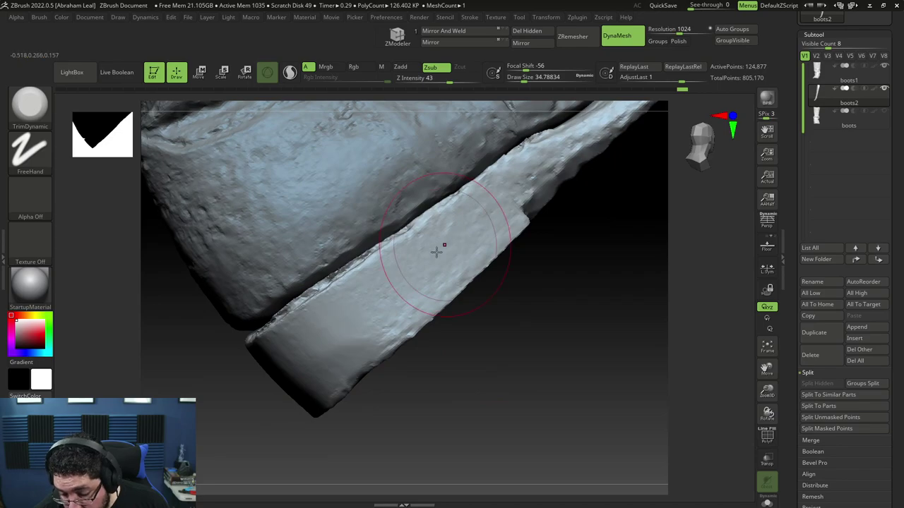
pyautogui.moveTo(514, 220); pyautogui.dragTo(436, 238, button='right')
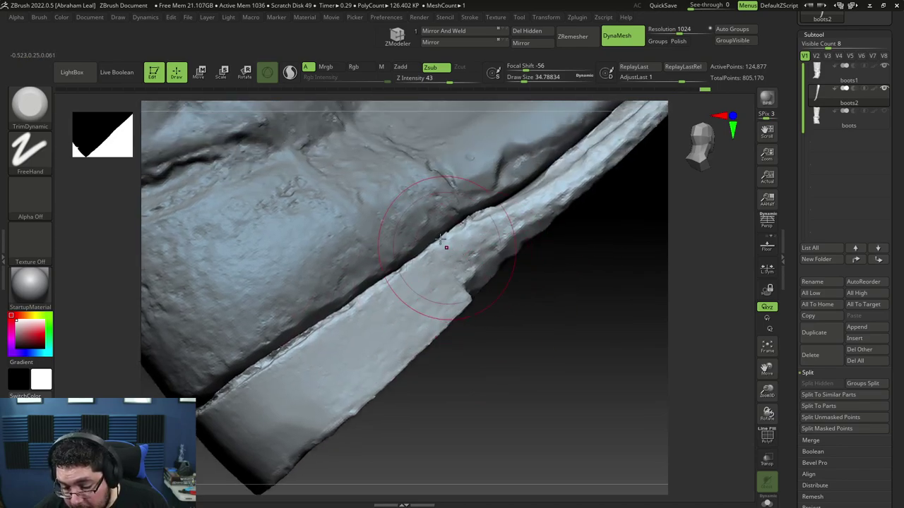
pyautogui.keyDown('alt'); pyautogui.moveTo(565, 254); pyautogui.dragTo(407, 309, button='right'); pyautogui.keyUp('alt')
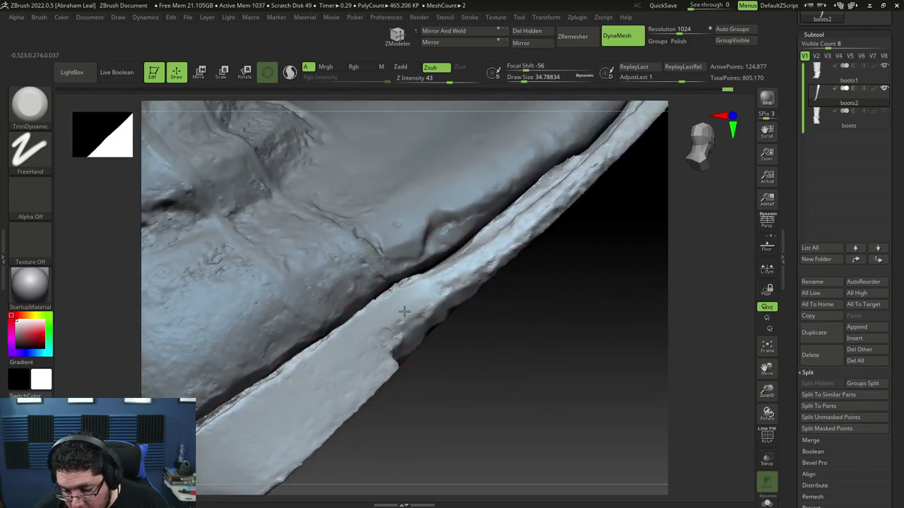
pyautogui.moveTo(488, 250); pyautogui.dragTo(489, 341, button='right')
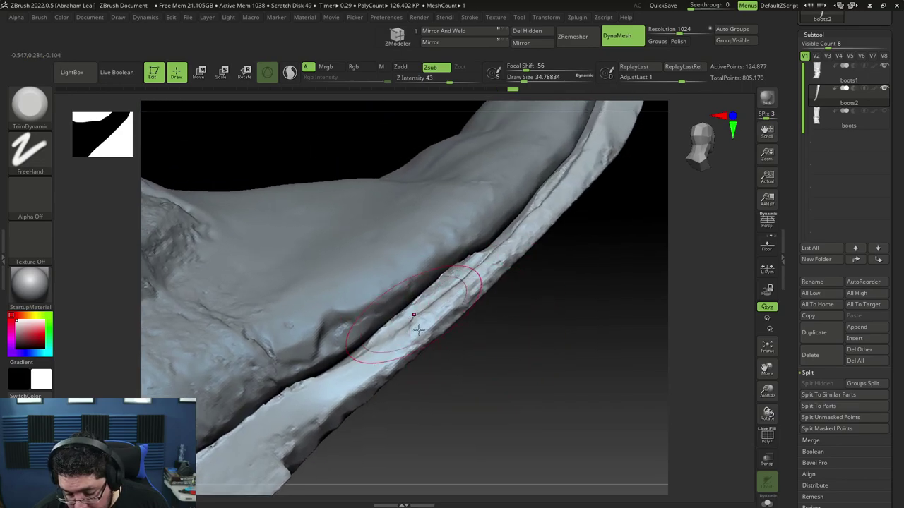
pyautogui.moveTo(420, 331)
pyautogui.mouseDown(button='right')
pyautogui.moveTo(438, 381)
pyautogui.moveTo(452, 387)
pyautogui.moveTo(445, 349)
pyautogui.moveTo(457, 344)
pyautogui.moveTo(439, 259)
pyautogui.mouseUp(button='right')
pyautogui.press('shift')
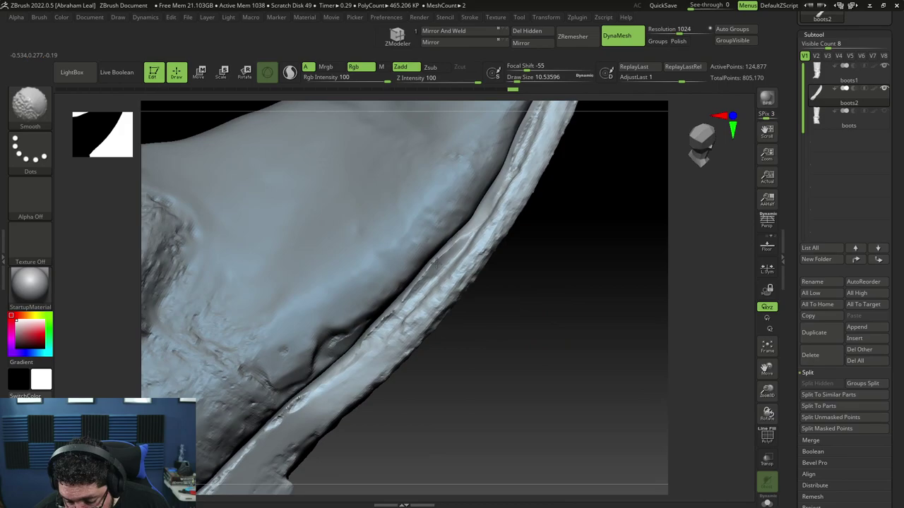
pyautogui.press('b')
pyautogui.press('t')
pyautogui.press('d')
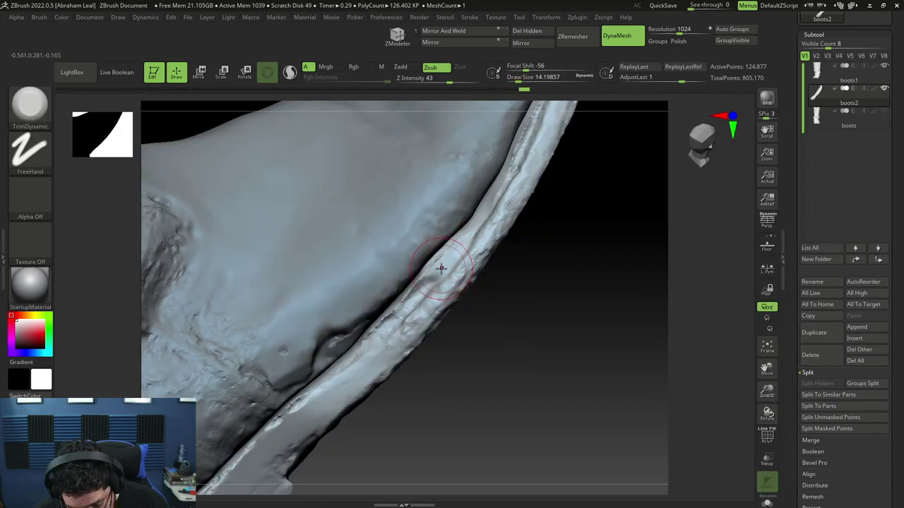
# Fill the groove in the midfoot's side edge with ClayBuildup at a draw size of about 14 and smooth it
pyautogui.press('b')
pyautogui.press('c')
pyautogui.press('l')
pyautogui.press('space')
pyautogui.moveTo(447, 244); pyautogui.dragTo(453, 238)
pyautogui.press('b')
pyautogui.press('c')
pyautogui.press('b')
pyautogui.press('space')
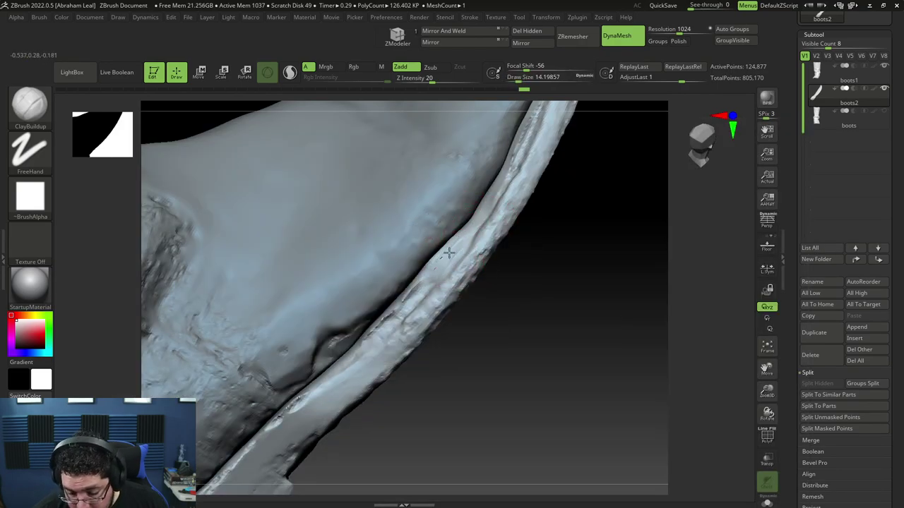
pyautogui.press('shift')
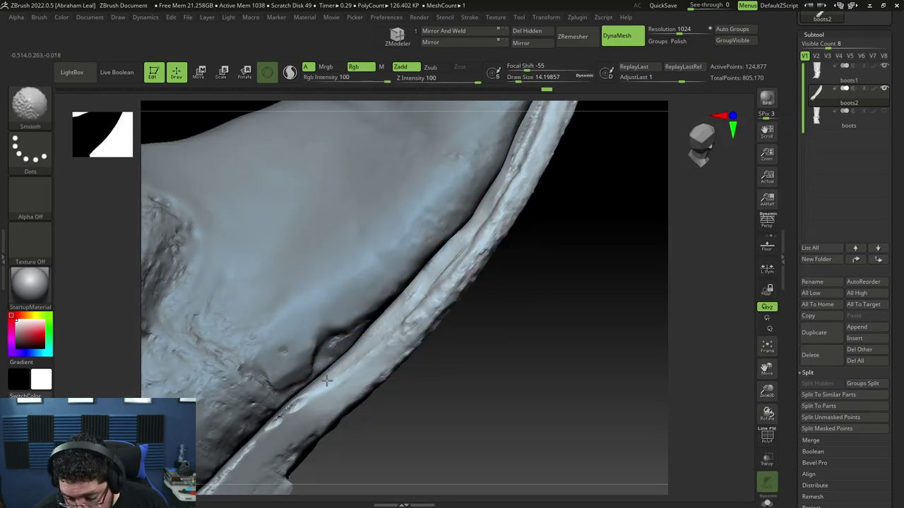
pyautogui.moveTo(547, 205); pyautogui.dragTo(463, 249)
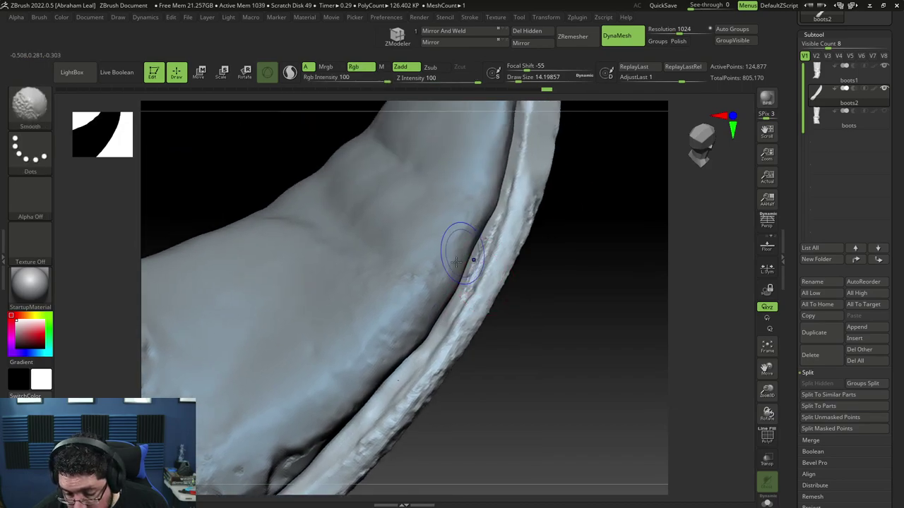
# Select the upper and push its lower edge toward the forefoot sole with the Move brush at a draw size of about 80
pyautogui.moveTo(565, 207); pyautogui.dragTo(511, 223)
pyautogui.keyDown('alt'); pyautogui.click(466, 243); pyautogui.keyUp('alt')
pyautogui.moveTo(572, 264)
pyautogui.mouseDown()
pyautogui.moveTo(551, 311)
pyautogui.moveTo(540, 268)
pyautogui.mouseUp()
pyautogui.press('b')
pyautogui.press('m')
pyautogui.press('v')
pyautogui.moveTo(478, 260); pyautogui.dragTo(491, 272)
pyautogui.moveTo(537, 224); pyautogui.dragTo(513, 224)
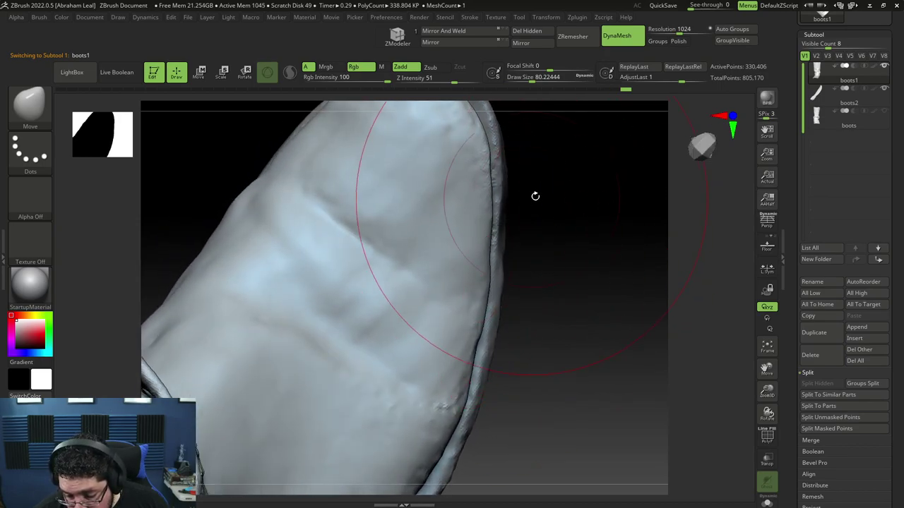
pyautogui.moveTo(535, 195); pyautogui.dragTo(528, 247)
pyautogui.moveTo(445, 229); pyautogui.dragTo(458, 219)
pyautogui.moveTo(554, 224); pyautogui.dragTo(515, 229)
# Close the gap between the upper and the sole along the arch with the Move brush at a draw size of about 54
pyautogui.keyDown('alt'); pyautogui.moveTo(540, 403); pyautogui.dragTo(563, 204); pyautogui.keyUp('alt')
pyautogui.press('space')
pyautogui.moveTo(492, 247); pyautogui.dragTo(484, 246)
pyautogui.moveTo(494, 250); pyautogui.dragTo(464, 275, button='right')
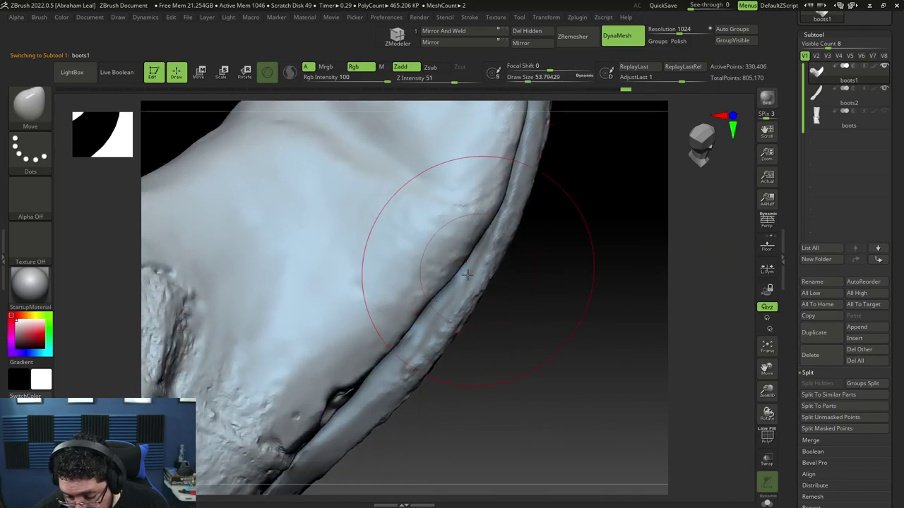
pyautogui.moveTo(504, 303); pyautogui.dragTo(452, 239, button='right')
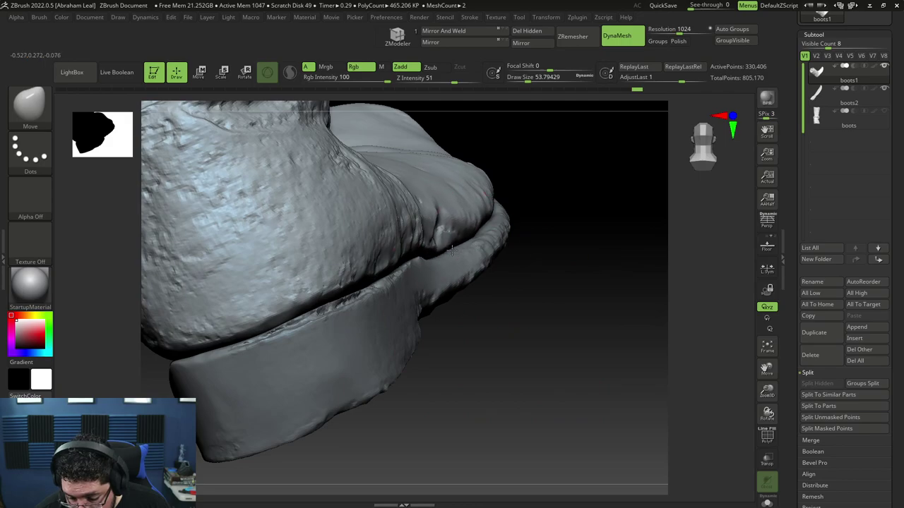
pyautogui.moveTo(519, 233); pyautogui.dragTo(529, 205, button='right')
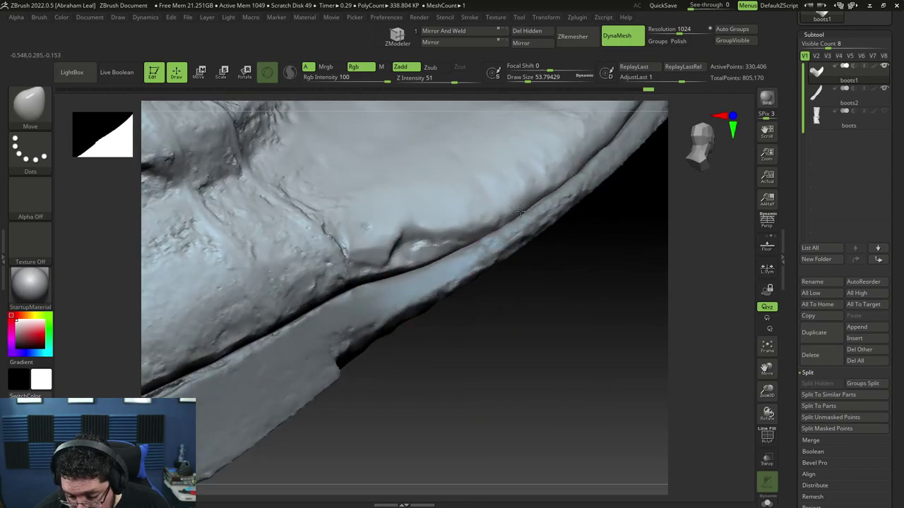
pyautogui.moveTo(486, 312); pyautogui.dragTo(526, 284, button='right')
# Pull the upper's lower edge down to the heel with Move at a draw size of about 116, and refine its fit at about 49
pyautogui.press('space')
pyautogui.moveTo(340, 258)
pyautogui.mouseDown()
pyautogui.moveTo(348, 258)
pyautogui.moveTo(351, 289)
pyautogui.mouseUp()
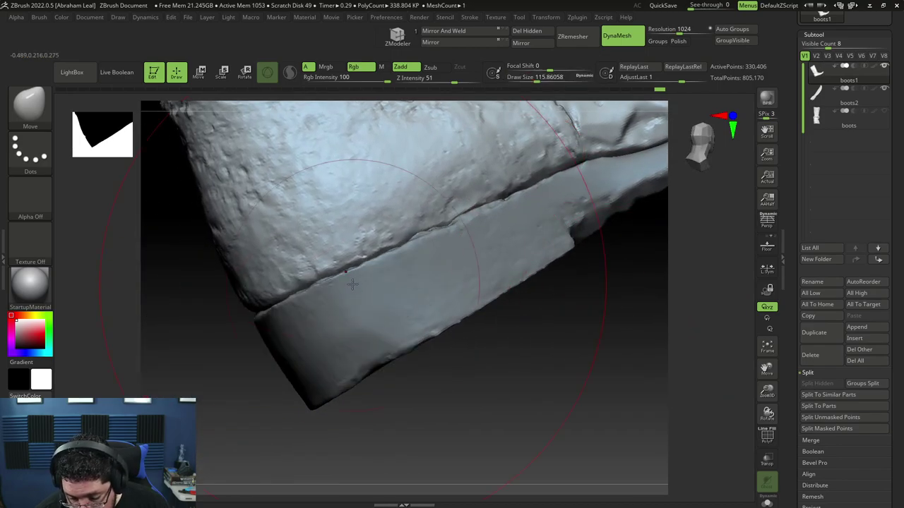
pyautogui.moveTo(538, 354)
pyautogui.mouseDown(button='right')
pyautogui.moveTo(540, 371)
pyautogui.moveTo(544, 250)
pyautogui.moveTo(525, 309)
pyautogui.moveTo(536, 317)
pyautogui.moveTo(530, 343)
pyautogui.moveTo(551, 420)
pyautogui.moveTo(581, 402)
pyautogui.moveTo(549, 339)
pyautogui.moveTo(534, 335)
pyautogui.moveTo(531, 303)
pyautogui.moveTo(505, 284)
pyautogui.mouseUp(button='right')
pyautogui.rightClick(541, 329)
pyautogui.press('space')
pyautogui.click(558, 335)
pyautogui.keyDown('alt'); pyautogui.moveTo(570, 301); pyautogui.dragTo(498, 278, button='right'); pyautogui.keyUp('alt')
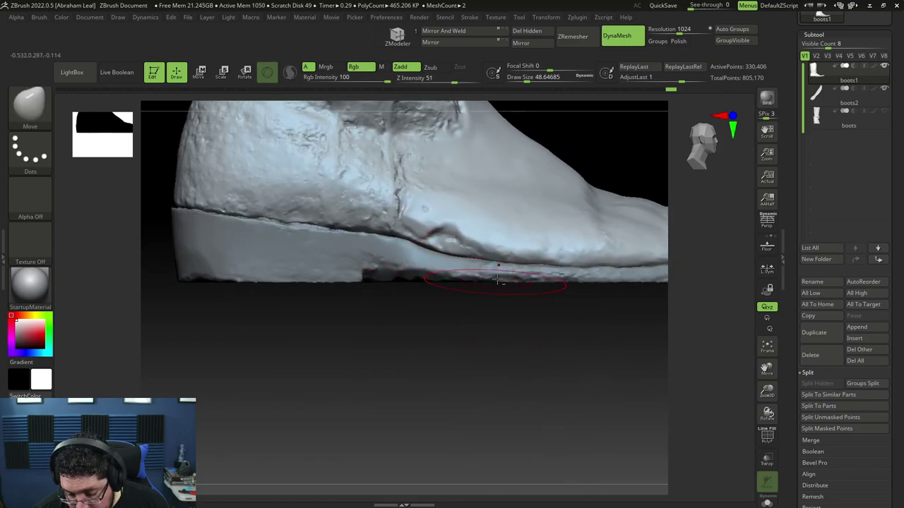
# Select the sole and trim its side edge along the midfoot and arch with TrimDynamic at a draw size of about 17
pyautogui.keyDown('alt'); pyautogui.click(499, 278); pyautogui.keyUp('alt')
pyautogui.moveTo(522, 351)
pyautogui.keyDown('alt'); pyautogui.mouseDown(button='right')
pyautogui.moveTo(450, 337)
pyautogui.moveTo(530, 383)
pyautogui.moveTo(563, 363)
pyautogui.moveTo(552, 363)
pyautogui.moveTo(496, 266)
pyautogui.moveTo(488, 287)
pyautogui.mouseUp(button='right'); pyautogui.keyUp('alt')
pyautogui.press('space')
pyautogui.click(480, 322)
pyautogui.press('b')
pyautogui.press('t')
pyautogui.press('d')
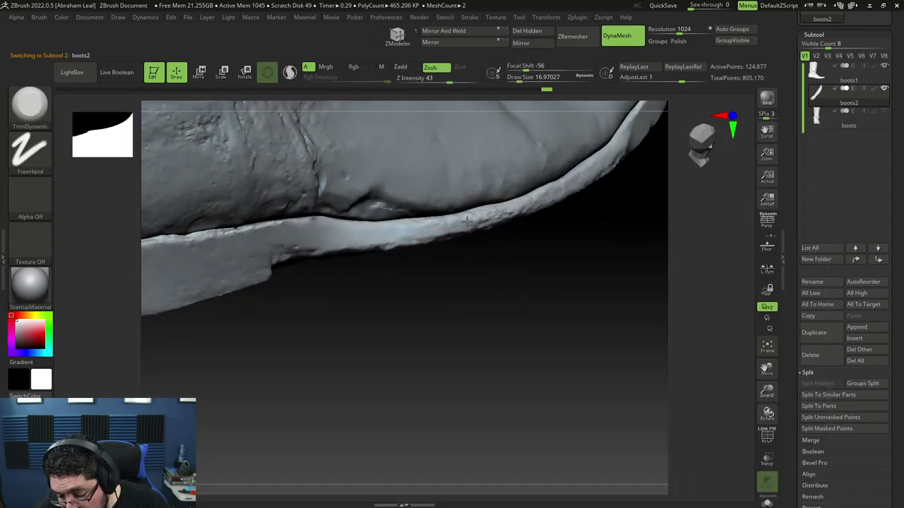
pyautogui.moveTo(498, 215); pyautogui.dragTo(541, 220, button='right')
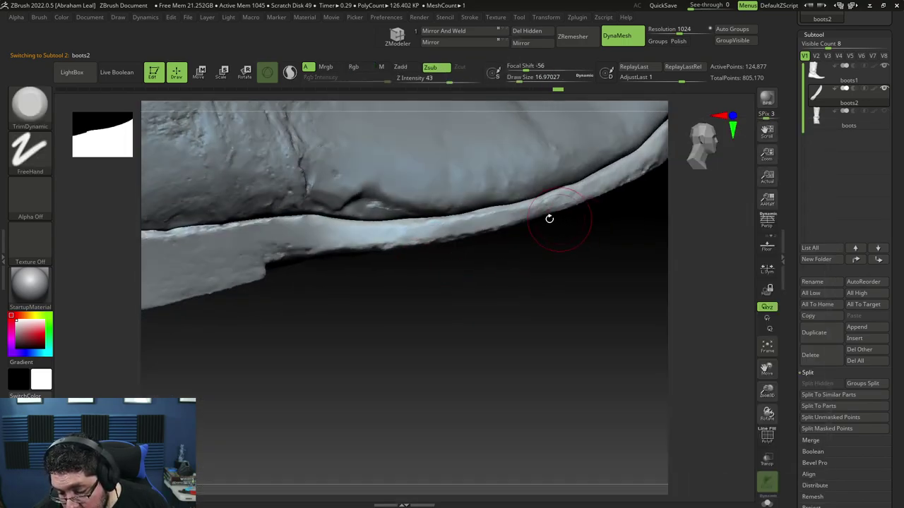
pyautogui.moveTo(581, 195)
pyautogui.mouseDown(button='right')
pyautogui.moveTo(643, 189)
pyautogui.moveTo(585, 223)
pyautogui.moveTo(541, 322)
pyautogui.moveTo(414, 257)
pyautogui.mouseUp(button='right')
pyautogui.moveTo(429, 320); pyautogui.dragTo(356, 356, button='right')
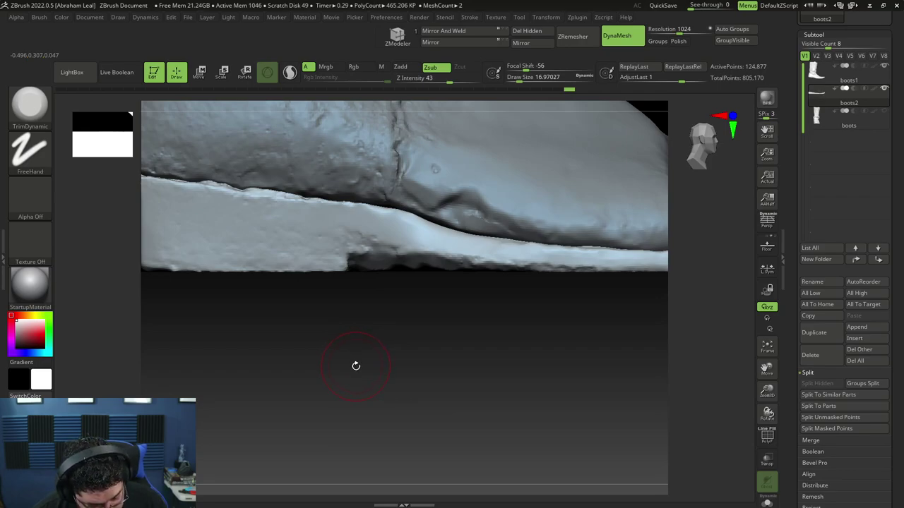
# Cut the arch's rough underside and the heel's front face clean with KnifeCurve, and remesh the sole with DynaMesh
pyautogui.hotkey('ctrl', 'shift')
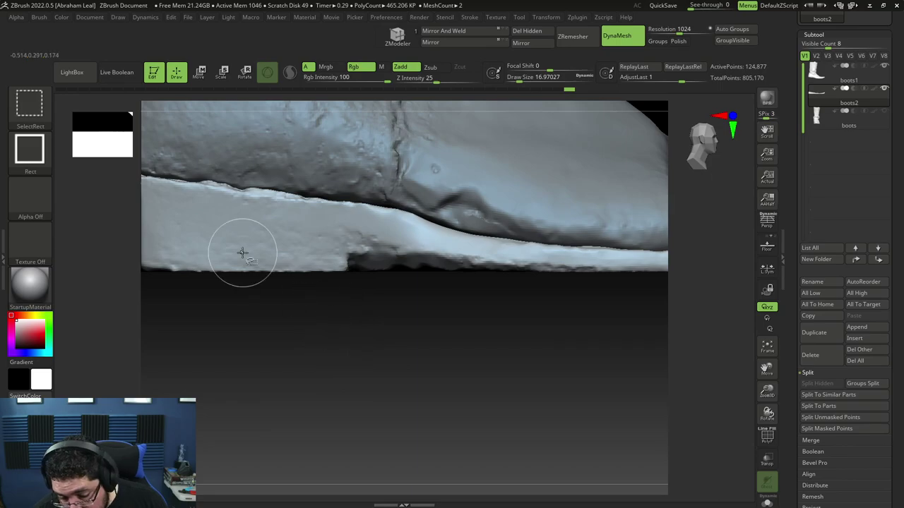
pyautogui.keyDown('ctrl'); pyautogui.keyDown('shift'); pyautogui.click(29, 106); pyautogui.keyUp('shift'); pyautogui.keyUp('ctrl')
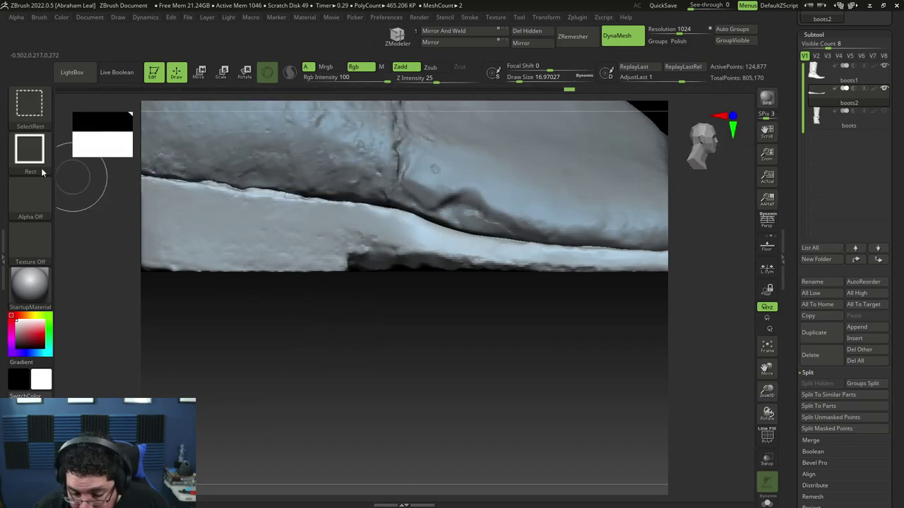
pyautogui.click(29, 104)
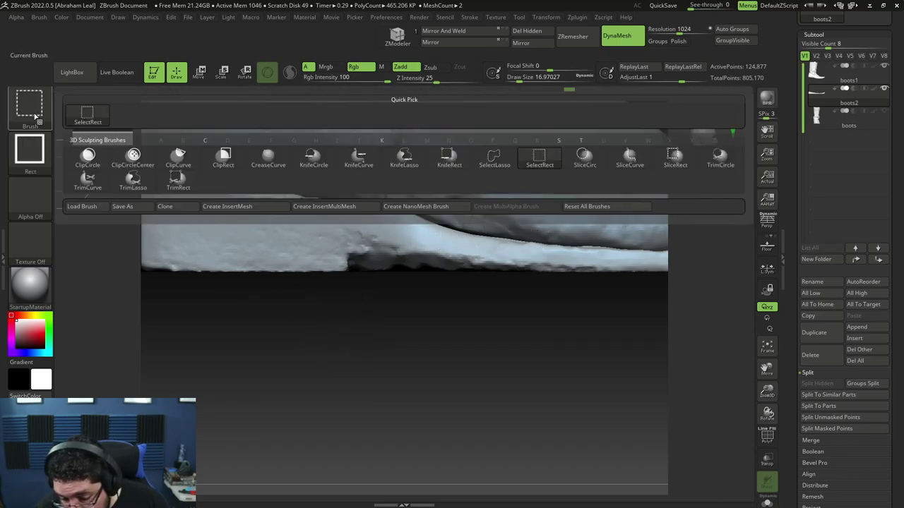
pyautogui.click(364, 167)
pyautogui.moveTo(351, 283)
pyautogui.keyDown('ctrl'); pyautogui.keyDown('shift'); pyautogui.mouseDown()
pyautogui.moveTo(401, 322)
pyautogui.moveTo(370, 432)
pyautogui.mouseUp(); pyautogui.keyUp('shift'); pyautogui.keyUp('ctrl')
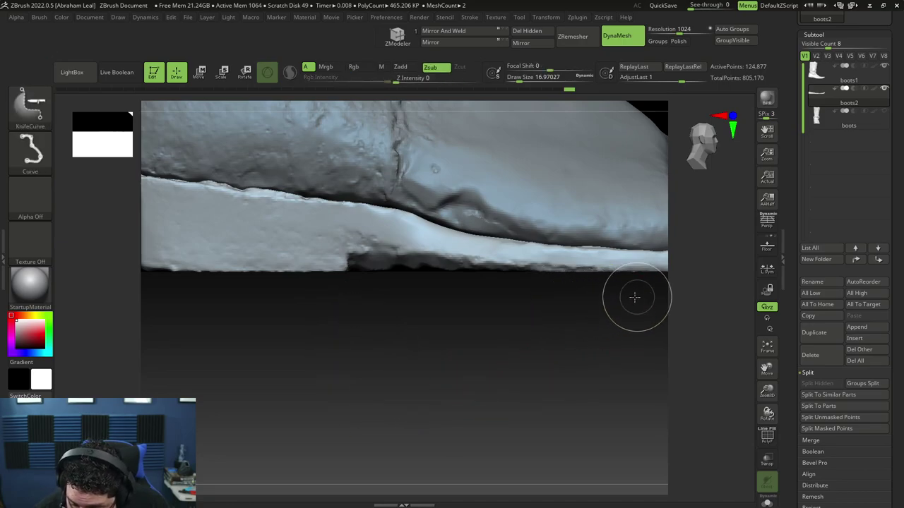
pyautogui.moveTo(637, 296)
pyautogui.keyDown('ctrl'); pyautogui.keyDown('shift'); pyautogui.mouseDown()
pyautogui.moveTo(504, 262)
pyautogui.moveTo(348, 245)
pyautogui.moveTo(353, 323)
pyautogui.moveTo(342, 401)
pyautogui.mouseUp(); pyautogui.keyUp('shift'); pyautogui.keyUp('ctrl')
pyautogui.moveTo(550, 296); pyautogui.dragTo(671, 301)
pyautogui.keyDown('ctrl'); pyautogui.moveTo(538, 408); pyautogui.dragTo(462, 262); pyautogui.keyUp('ctrl')
# Trim both underside edges of the arch in front of the heel with TrimDynamic at a draw size of about 29
pyautogui.press('b')
pyautogui.press('t')
pyautogui.press('d')
pyautogui.moveTo(516, 139); pyautogui.dragTo(530, 148)
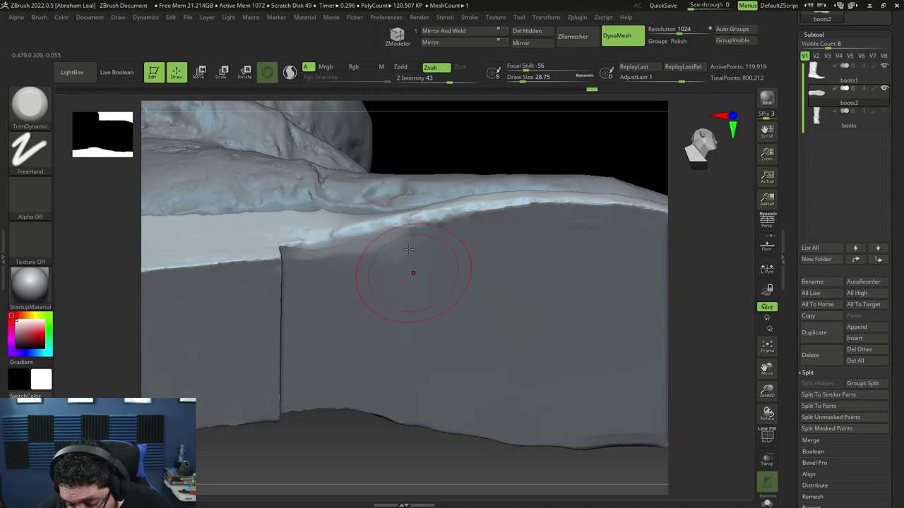
pyautogui.moveTo(323, 262); pyautogui.dragTo(322, 313, button='right')
pyautogui.moveTo(318, 329)
pyautogui.mouseDown()
pyautogui.moveTo(303, 320)
pyautogui.moveTo(396, 347)
pyautogui.mouseUp()
pyautogui.moveTo(410, 352); pyautogui.dragTo(377, 339)
pyautogui.moveTo(376, 340); pyautogui.dragTo(381, 197, button='right')
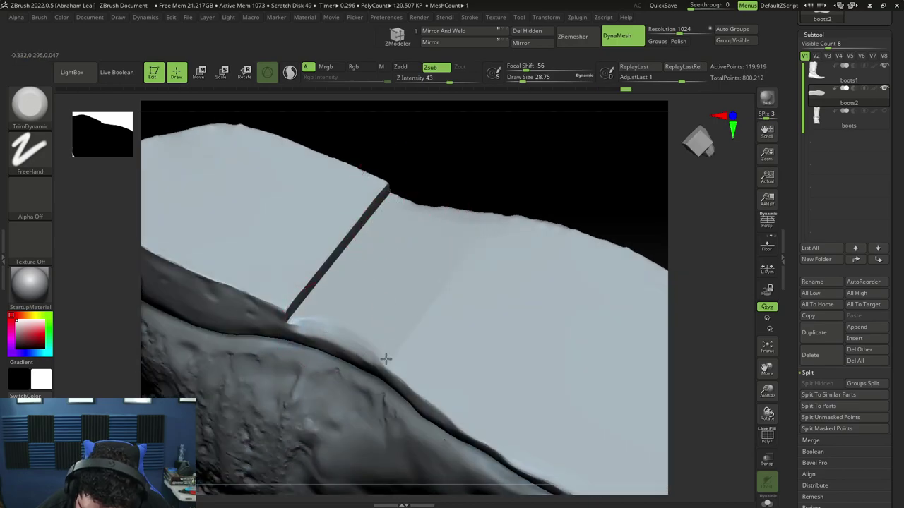
pyautogui.moveTo(363, 344)
pyautogui.mouseDown()
pyautogui.moveTo(422, 375)
pyautogui.moveTo(392, 355)
pyautogui.moveTo(459, 257)
pyautogui.mouseUp()
pyautogui.moveTo(337, 313); pyautogui.dragTo(355, 302)
pyautogui.moveTo(541, 189)
pyautogui.keyDown('alt'); pyautogui.mouseDown()
pyautogui.moveTo(541, 127)
pyautogui.moveTo(583, 270)
pyautogui.moveTo(581, 222)
pyautogui.mouseUp(); pyautogui.keyUp('alt')
# Smooth the heel's bottom rim, sides and back with TrimDynamic at a draw size of about 29
pyautogui.moveTo(580, 221); pyautogui.dragTo(444, 247, button='right')
pyautogui.moveTo(399, 281); pyautogui.dragTo(341, 255, button='right')
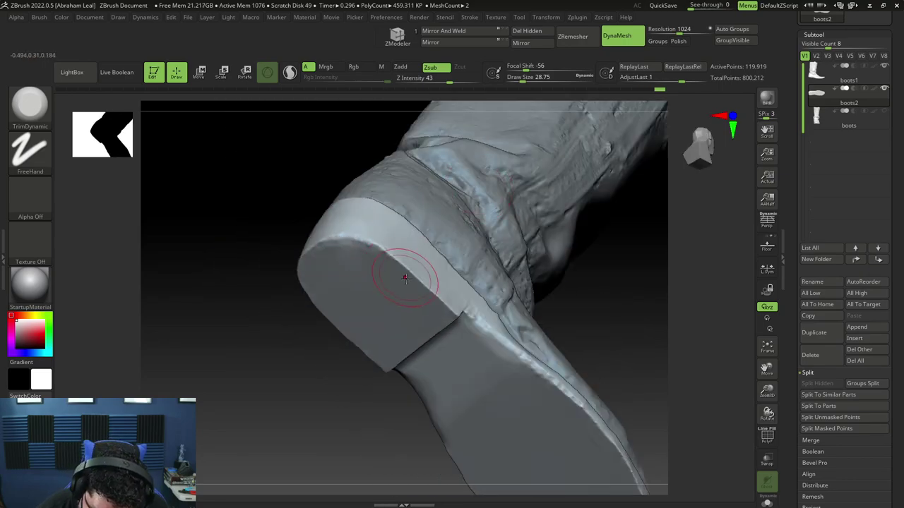
pyautogui.moveTo(365, 236); pyautogui.dragTo(418, 272)
pyautogui.moveTo(418, 274); pyautogui.dragTo(304, 335, button='right')
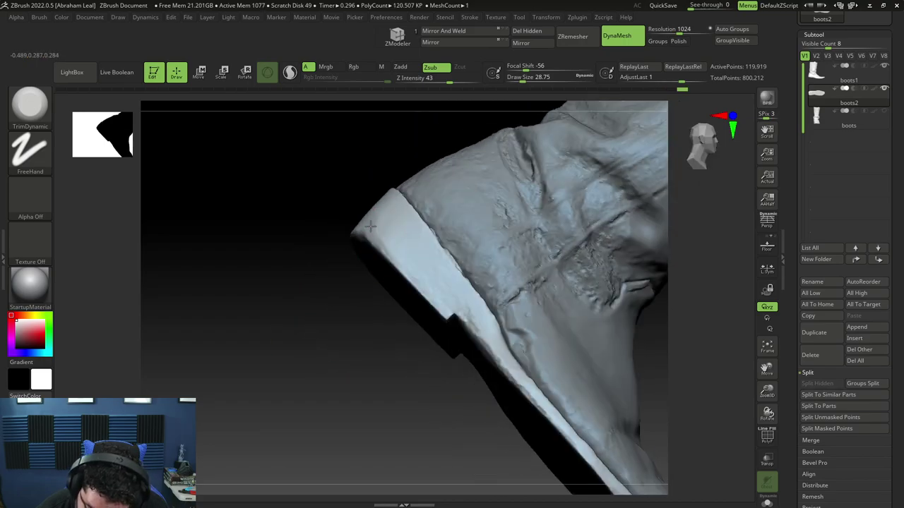
pyautogui.moveTo(385, 243); pyautogui.dragTo(445, 293)
pyautogui.moveTo(332, 261); pyautogui.dragTo(406, 226, button='right')
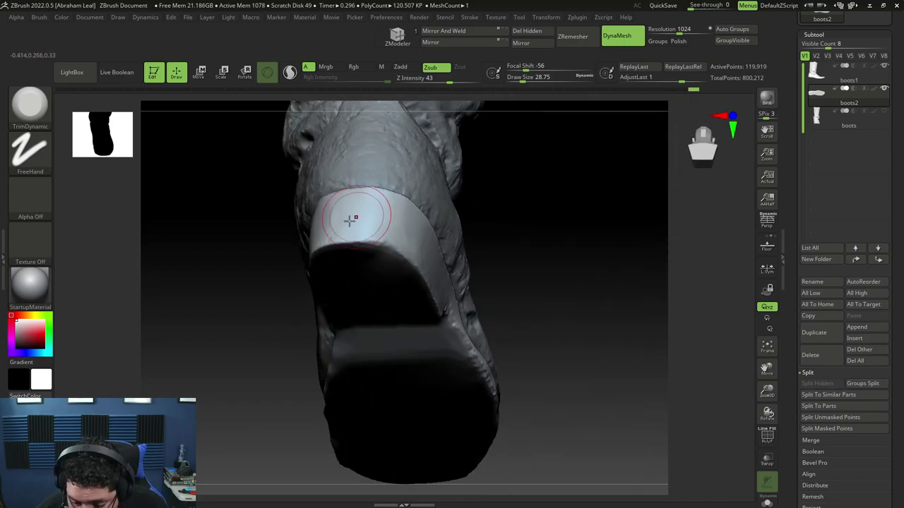
pyautogui.moveTo(345, 224); pyautogui.dragTo(387, 215)
pyautogui.moveTo(272, 353)
pyautogui.mouseDown(button='right')
pyautogui.moveTo(254, 361)
pyautogui.moveTo(356, 233)
pyautogui.mouseUp(button='right')
pyautogui.moveTo(305, 244)
pyautogui.mouseDown()
pyautogui.moveTo(310, 250)
pyautogui.moveTo(260, 305)
pyautogui.mouseUp()
# Clean the heel's front corner and lower side edge with TrimDynamic at a draw size of about 11
pyautogui.moveTo(258, 309); pyautogui.dragTo(285, 290, button='right')
pyautogui.press('space')
pyautogui.moveTo(255, 315); pyautogui.dragTo(247, 315)
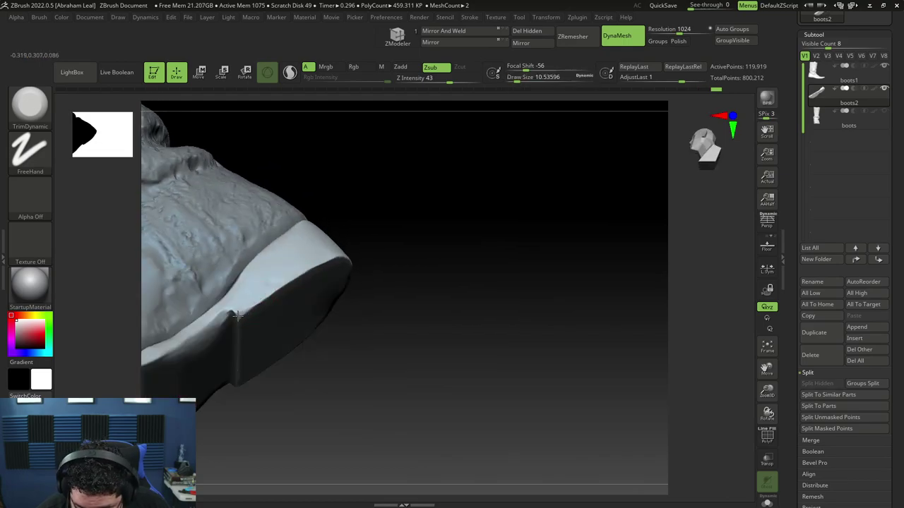
pyautogui.moveTo(237, 316); pyautogui.dragTo(351, 289, button='right')
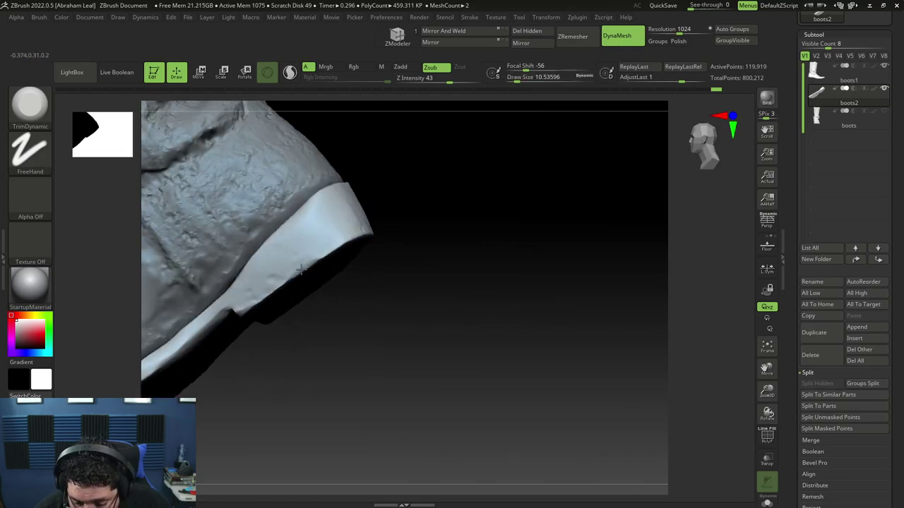
pyautogui.moveTo(302, 268); pyautogui.dragTo(347, 250)
# Smooth the sole's side where the heel meets the arch and refine it with TrimDynamic at a draw size of about 22
pyautogui.moveTo(409, 262)
pyautogui.keyDown('ctrl'); pyautogui.mouseDown(button='right')
pyautogui.moveTo(414, 191)
pyautogui.moveTo(411, 317)
pyautogui.moveTo(423, 201)
pyautogui.mouseUp(button='right'); pyautogui.keyUp('ctrl')
pyautogui.moveTo(385, 254)
pyautogui.keyDown('alt'); pyautogui.mouseDown(button='right')
pyautogui.moveTo(449, 320)
pyautogui.moveTo(464, 318)
pyautogui.moveTo(462, 333)
pyautogui.moveTo(537, 346)
pyautogui.moveTo(584, 279)
pyautogui.moveTo(567, 266)
pyautogui.mouseUp(button='right'); pyautogui.keyUp('alt')
pyautogui.press('shift')
pyautogui.keyDown('shift'); pyautogui.moveTo(368, 322); pyautogui.dragTo(354, 318); pyautogui.keyUp('shift')
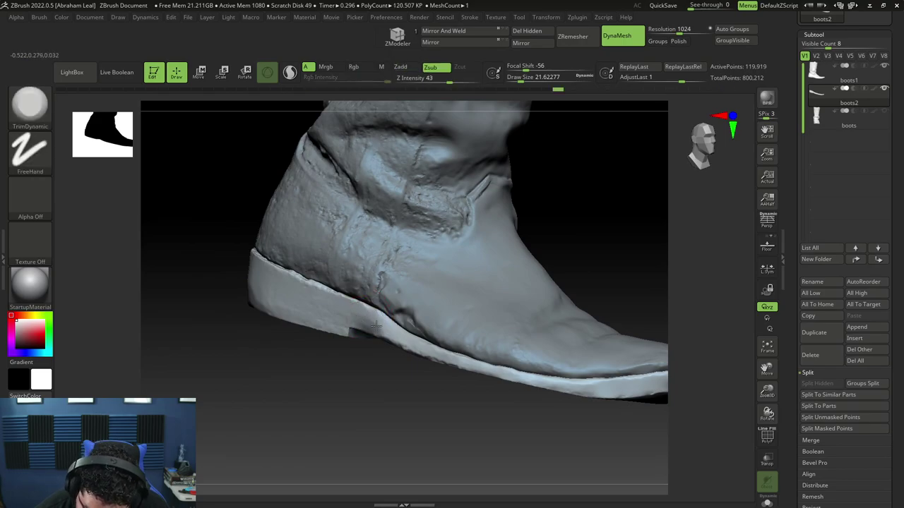
pyautogui.moveTo(372, 323); pyautogui.dragTo(410, 340, button='right')
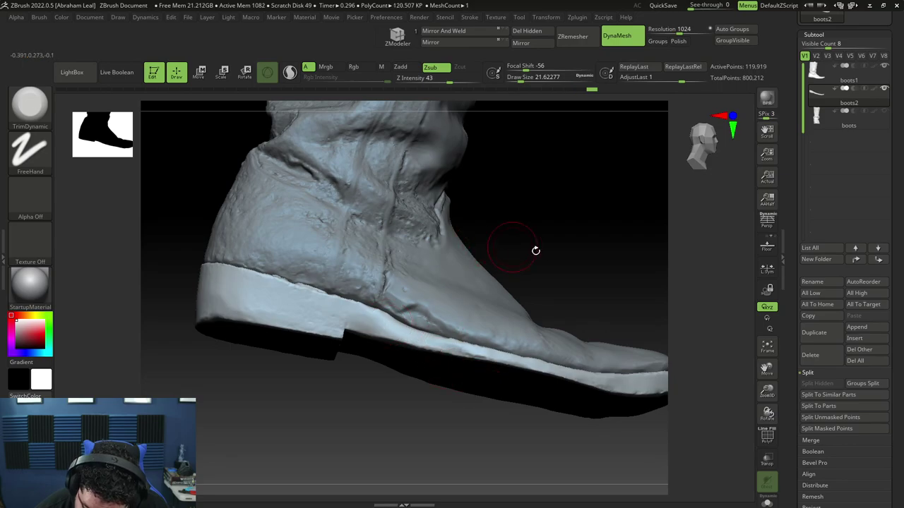
# Trim the forefoot sole's side edge up to and around the toe with TrimDynamic at a draw size of about 22
pyautogui.moveTo(542, 252); pyautogui.dragTo(490, 246)
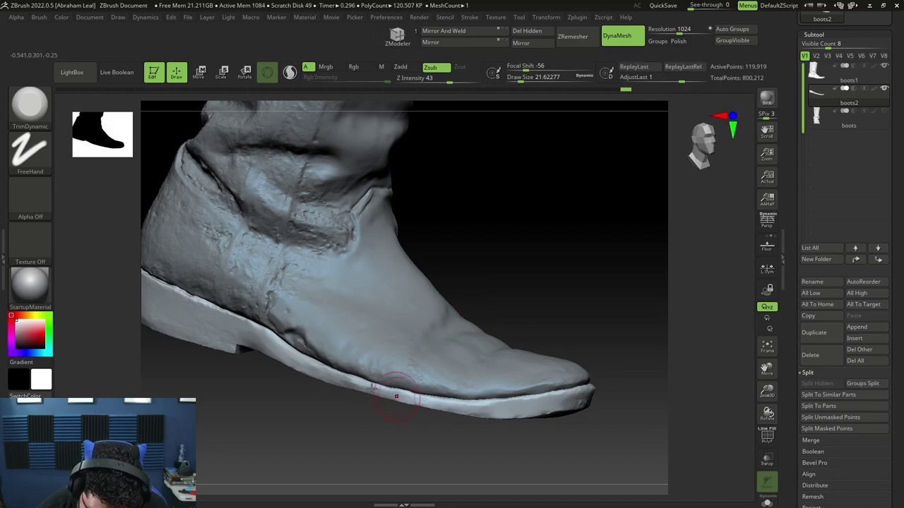
pyautogui.moveTo(478, 266); pyautogui.dragTo(513, 318)
pyautogui.moveTo(448, 342); pyautogui.dragTo(442, 307)
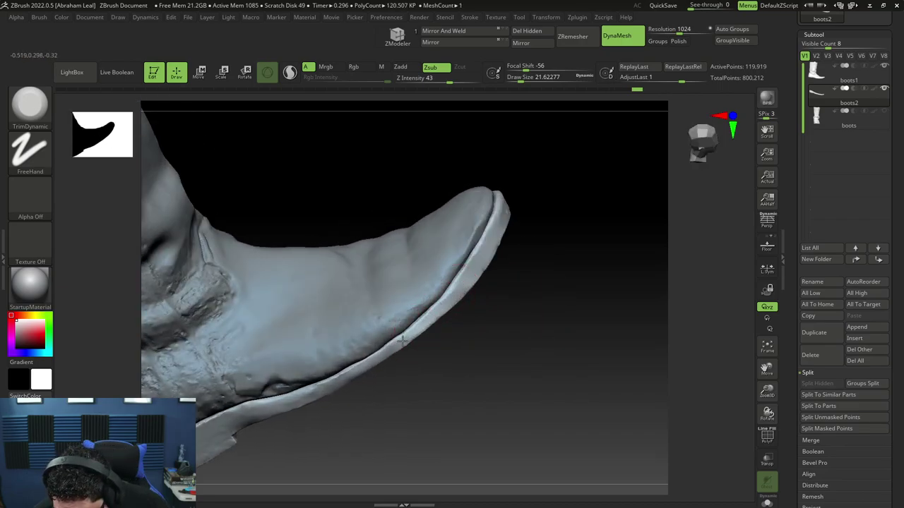
pyautogui.moveTo(497, 289); pyautogui.dragTo(480, 244)
pyautogui.moveTo(424, 318); pyautogui.dragTo(442, 288)
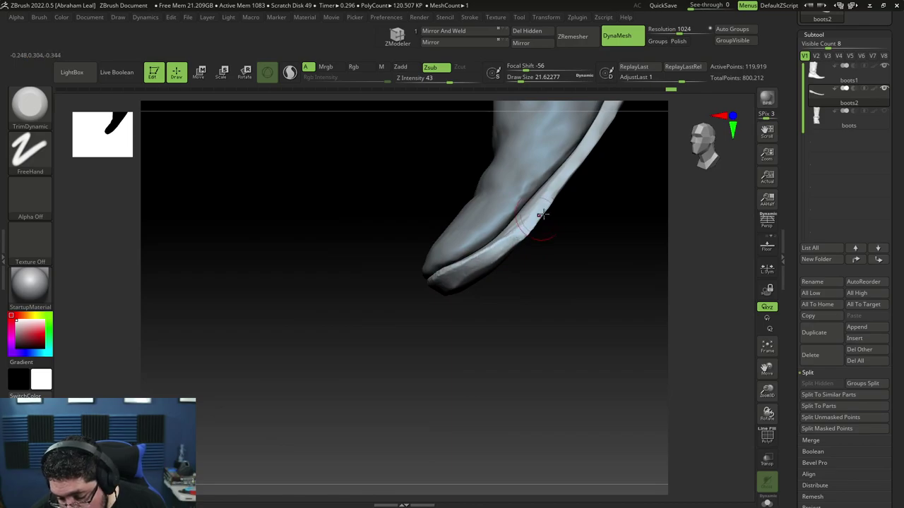
# Select the upper and adjust its toe side to meet the sole edge using the Move brush at a draw size of about 74
pyautogui.moveTo(548, 214); pyautogui.dragTo(528, 293)
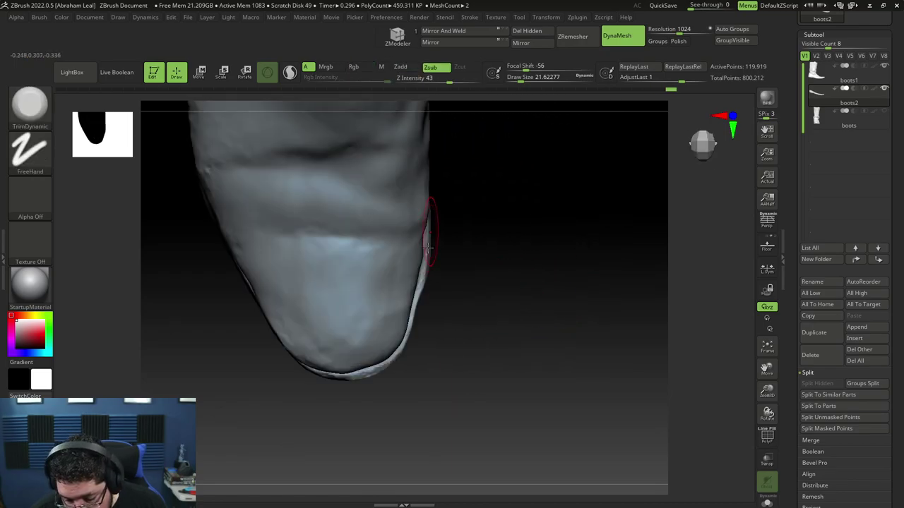
pyautogui.press('b')
pyautogui.press('m')
pyautogui.press('v')
pyautogui.press('space')
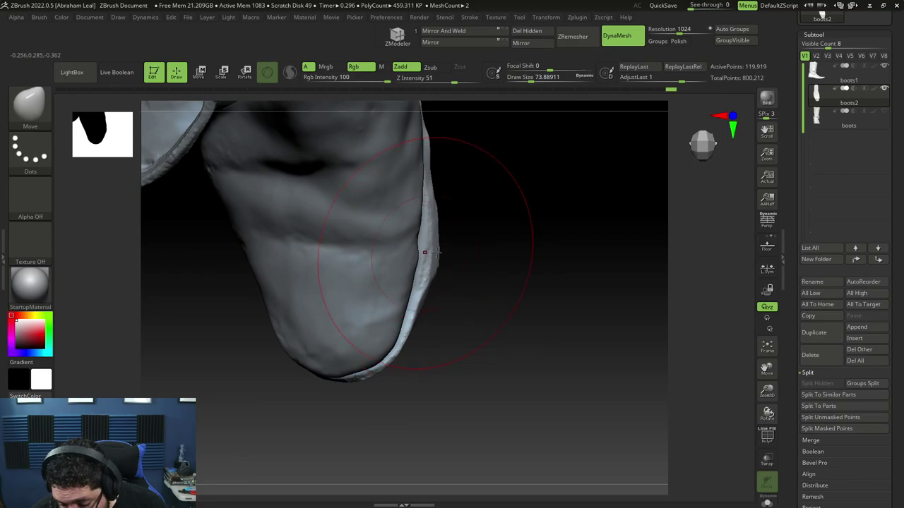
pyautogui.keyDown('alt'); pyautogui.click(407, 259); pyautogui.keyUp('alt')
pyautogui.moveTo(479, 249); pyautogui.dragTo(429, 260)
pyautogui.moveTo(422, 216); pyautogui.dragTo(426, 212)
pyautogui.moveTo(467, 177); pyautogui.dragTo(480, 311)
pyautogui.moveTo(410, 268); pyautogui.dragTo(472, 255)
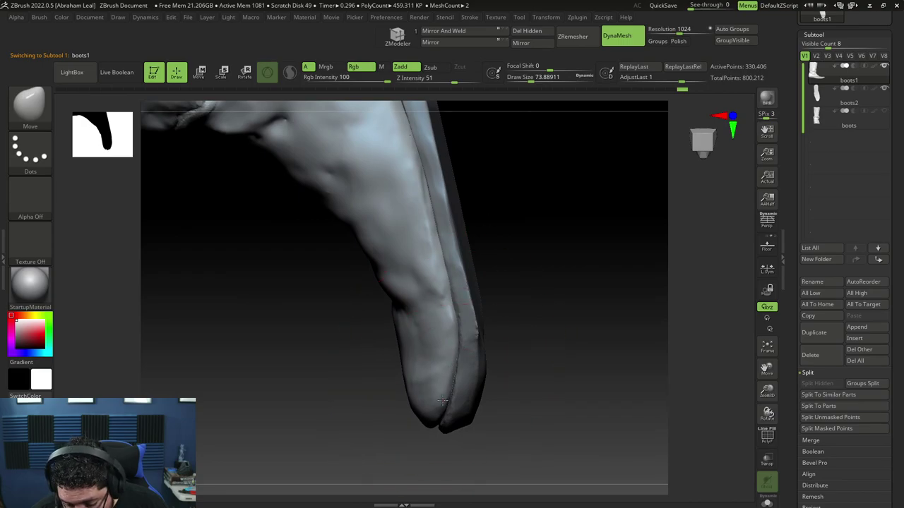
# Fit the upper's toe tip and forefoot side to the sole's outline with the Move brush
pyautogui.moveTo(442, 402)
pyautogui.mouseDown()
pyautogui.moveTo(450, 408)
pyautogui.moveTo(533, 264)
pyautogui.moveTo(515, 364)
pyautogui.mouseUp()
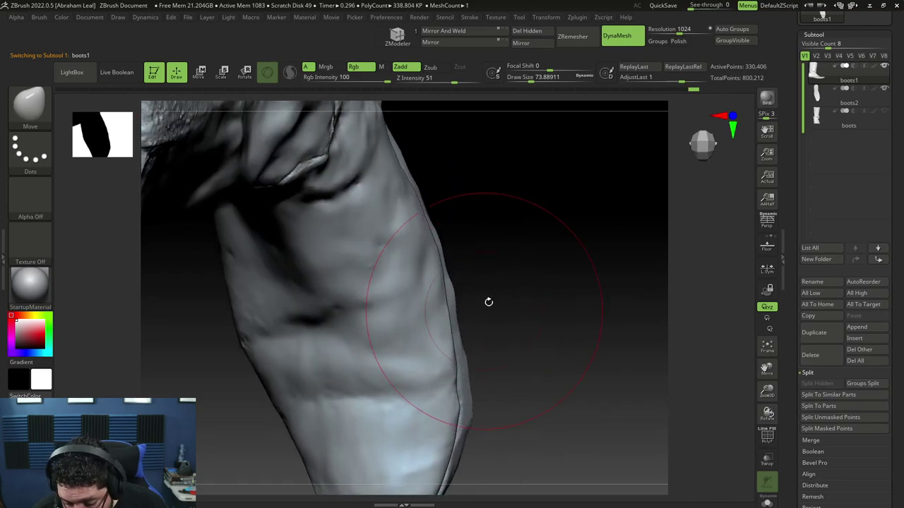
pyautogui.moveTo(486, 304)
pyautogui.mouseDown()
pyautogui.moveTo(460, 353)
pyautogui.moveTo(490, 319)
pyautogui.moveTo(471, 306)
pyautogui.mouseUp()
pyautogui.keyDown('alt'); pyautogui.moveTo(499, 368); pyautogui.dragTo(500, 272); pyautogui.keyUp('alt')
pyautogui.moveTo(494, 272); pyautogui.dragTo(515, 233)
# Smooth the shaft's scanned panels below the stitched top band with TrimDynamic at a draw size of about 37
pyautogui.press('shift')
pyautogui.press('b')
pyautogui.press('t')
pyautogui.press('d')
pyautogui.press('space')
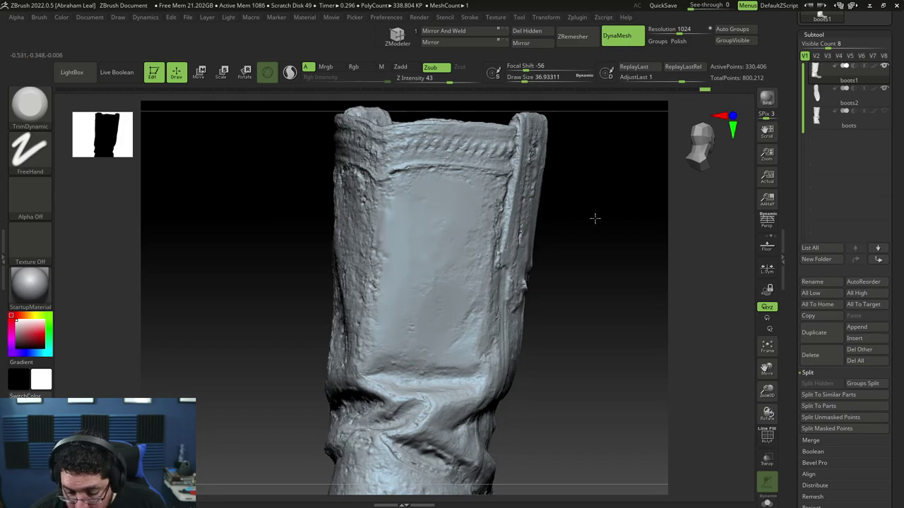
pyautogui.moveTo(595, 216); pyautogui.dragTo(382, 254)
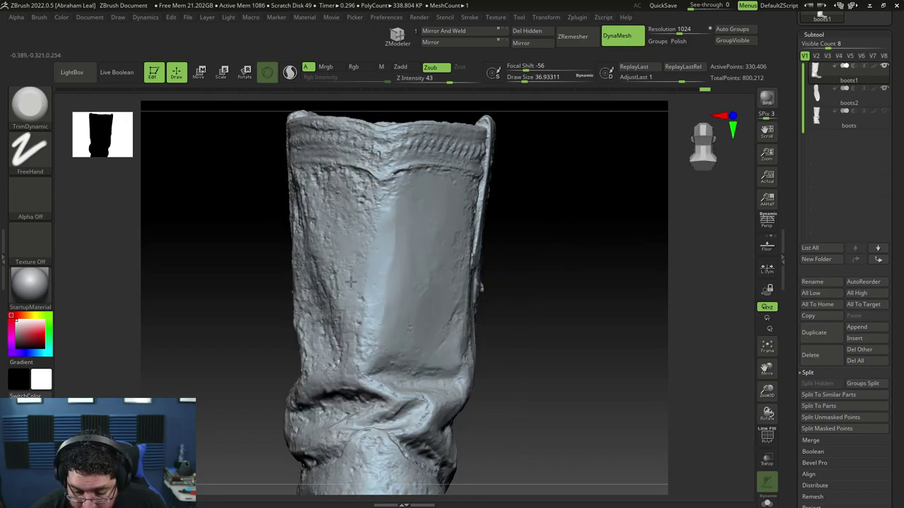
pyautogui.moveTo(397, 350); pyautogui.dragTo(431, 355)
pyautogui.moveTo(554, 304); pyautogui.dragTo(453, 271)
pyautogui.keyDown('alt'); pyautogui.moveTo(614, 247); pyautogui.dragTo(579, 297); pyautogui.keyUp('alt')
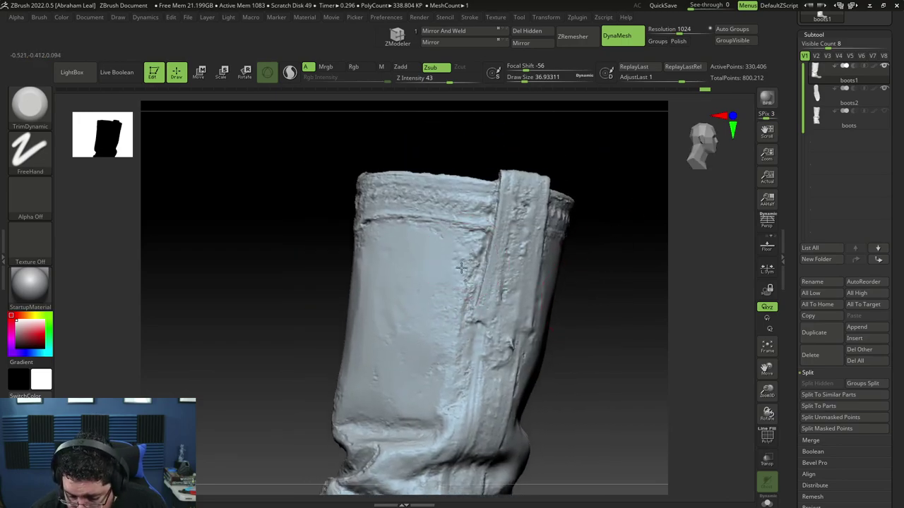
# Flatten the lumpy scan ridge inside the boot's opening with TrimDynamic at a draw size of about 54 and remesh with DynaMesh
pyautogui.moveTo(517, 264); pyautogui.dragTo(559, 203, button='right')
pyautogui.moveTo(551, 172)
pyautogui.mouseDown(button='right')
pyautogui.moveTo(595, 131)
pyautogui.moveTo(586, 153)
pyautogui.moveTo(555, 166)
pyautogui.moveTo(586, 167)
pyautogui.moveTo(563, 177)
pyautogui.moveTo(589, 177)
pyautogui.moveTo(554, 182)
pyautogui.mouseUp(button='right')
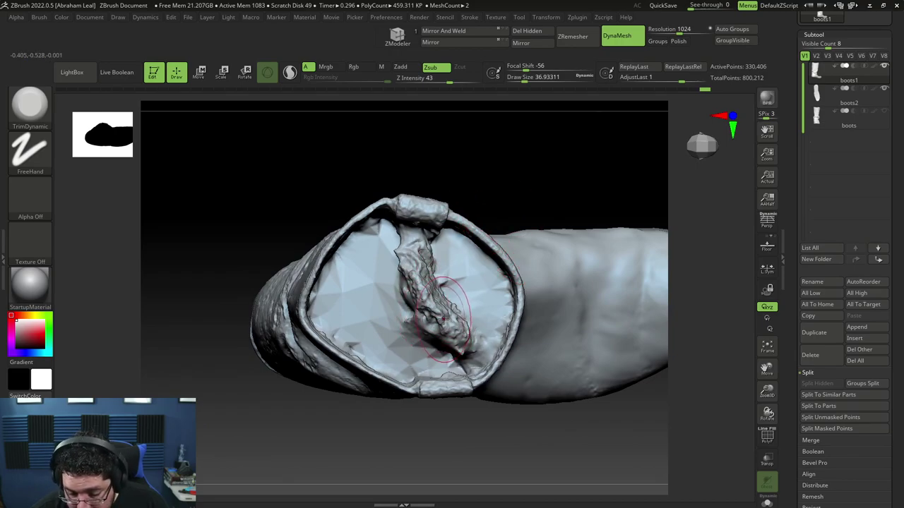
pyautogui.press('b')
pyautogui.press('space')
pyautogui.moveTo(438, 309); pyautogui.dragTo(442, 309)
pyautogui.moveTo(424, 272); pyautogui.dragTo(433, 317)
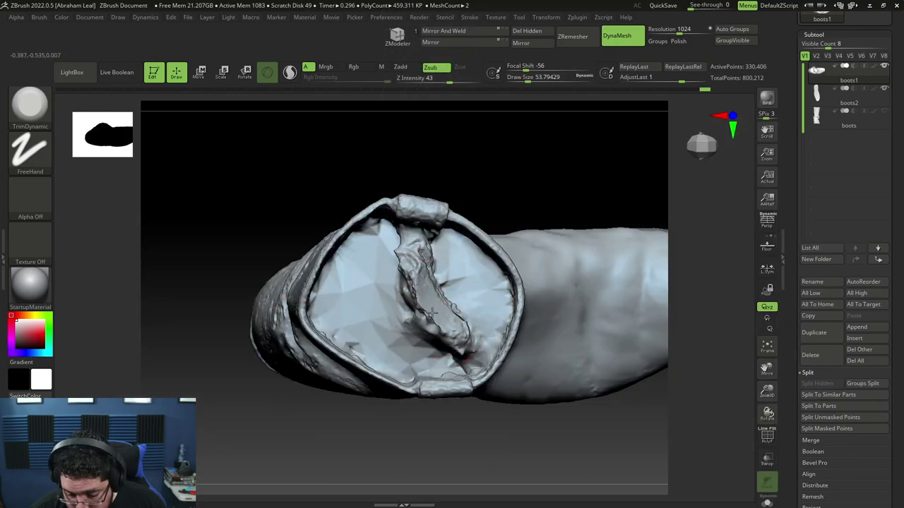
pyautogui.press('ctrl')
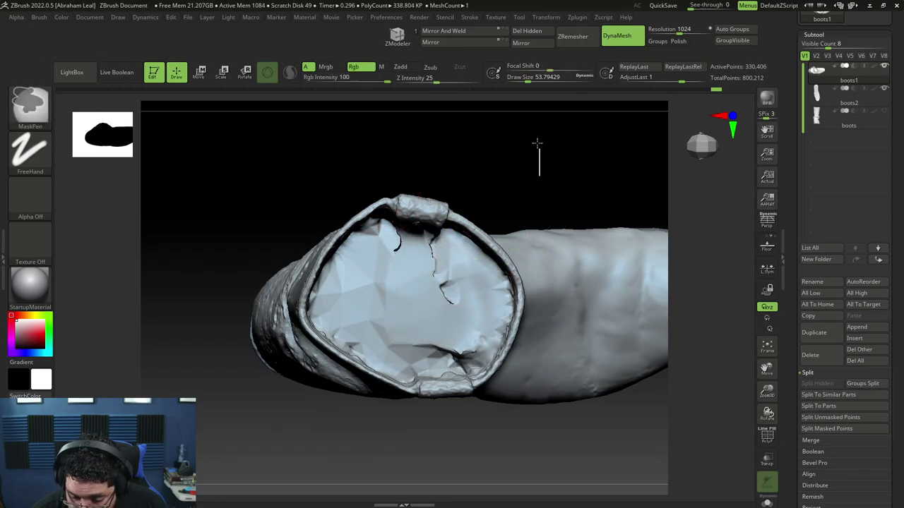
pyautogui.moveTo(439, 256)
pyautogui.mouseDown()
pyautogui.moveTo(435, 280)
pyautogui.moveTo(388, 254)
pyautogui.mouseUp()
pyautogui.moveTo(406, 311)
pyautogui.mouseDown()
pyautogui.moveTo(411, 325)
pyautogui.moveTo(438, 325)
pyautogui.mouseUp()
pyautogui.moveTo(530, 144); pyautogui.dragTo(560, 215)
# Smooth the inner surface of the boot's opening, backing out unwanted strokes, and remesh the upper with DynaMesh
pyautogui.keyDown('shift'); pyautogui.moveTo(440, 344); pyautogui.dragTo(498, 325); pyautogui.keyUp('shift')
pyautogui.moveTo(494, 432); pyautogui.dragTo(484, 339)
pyautogui.keyDown('shift'); pyautogui.moveTo(474, 290); pyautogui.dragTo(469, 203); pyautogui.keyUp('shift')
pyautogui.moveTo(527, 181)
pyautogui.mouseDown()
pyautogui.moveTo(408, 223)
pyautogui.moveTo(406, 295)
pyautogui.mouseUp()
pyautogui.moveTo(548, 106); pyautogui.dragTo(573, 133)
pyautogui.hotkey('ctrl', 'z')
pyautogui.hotkey('ctrl', 'z')
pyautogui.hotkey('ctrl', 'z')
pyautogui.hotkey('ctrl', 'z')
pyautogui.hotkey('ctrl', 'z')
pyautogui.hotkey('ctrl', 'z')
pyautogui.hotkey('ctrl', 'z')
pyautogui.hotkey('ctrl', 'z')
pyautogui.hotkey('ctrl', 'z')
pyautogui.hotkey('ctrl', 'z')
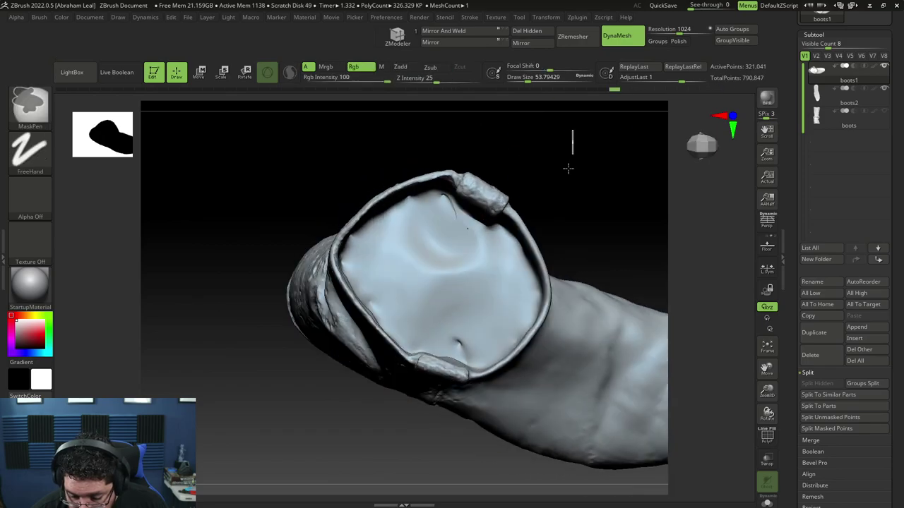
pyautogui.moveTo(569, 168)
pyautogui.keyDown('ctrl'); pyautogui.mouseDown()
pyautogui.moveTo(572, 235)
pyautogui.moveTo(583, 252)
pyautogui.moveTo(589, 174)
pyautogui.moveTo(565, 191)
pyautogui.mouseUp(); pyautogui.keyUp('ctrl')
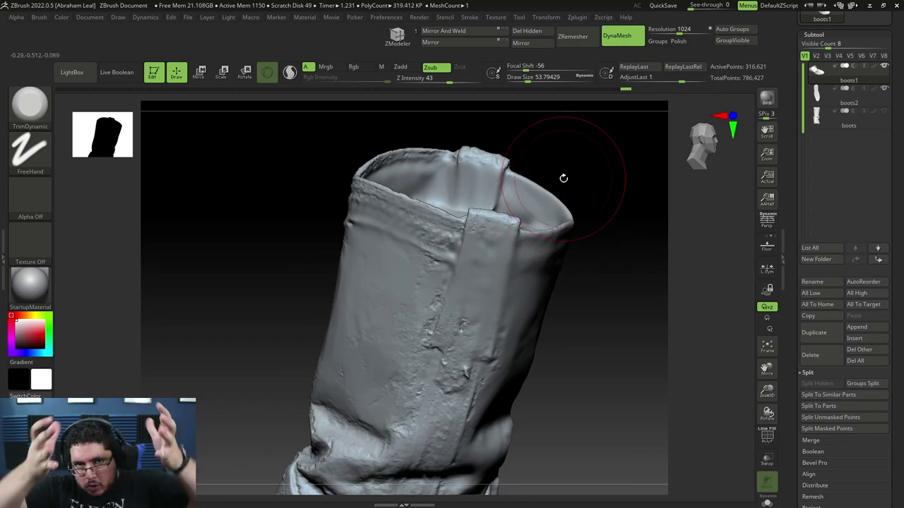
# Switch to PureRef and examine the pull straps and top band on the boot reference photo
pyautogui.keyDown('shift'); pyautogui.moveTo(586, 303); pyautogui.dragTo(605, 293); pyautogui.keyUp('shift')
pyautogui.hotkey('alt', 'Tab')
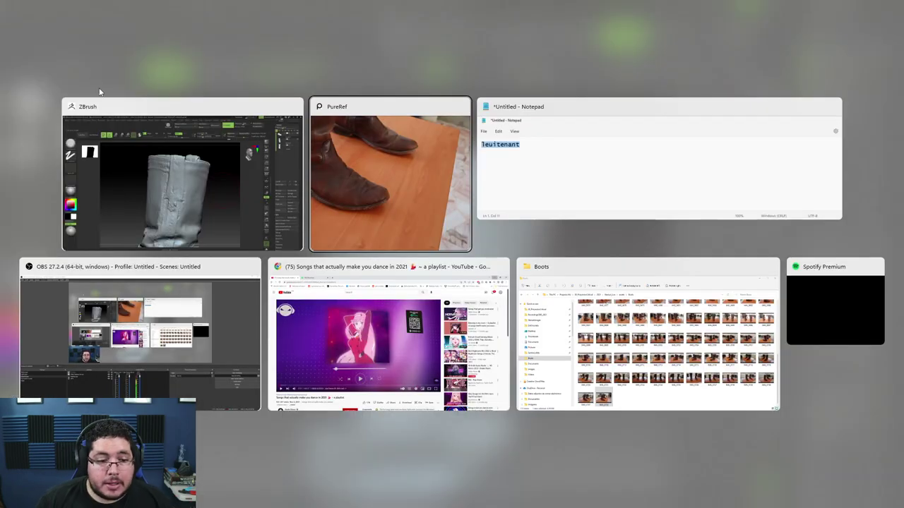
pyautogui.click(378, 198)
pyautogui.moveTo(463, 187); pyautogui.dragTo(534, 277, button='right')
pyautogui.scroll(-3, 490, 249)
pyautogui.moveTo(490, 248); pyautogui.dragTo(614, 260, button='middle')
pyautogui.scroll(4, 600, 251)
pyautogui.scroll(-2, 620, 205)
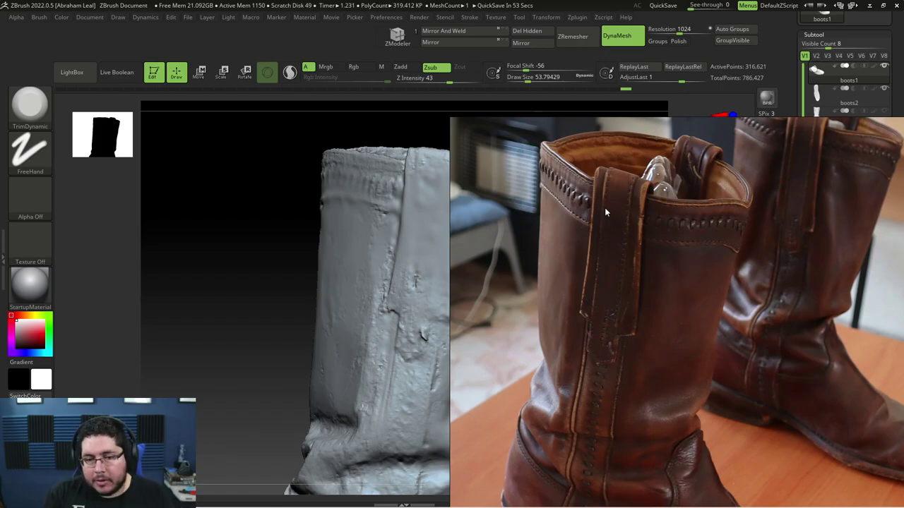
# Return to ZBrush and try to carve the pull strap's side edge with DamStandard at a draw size of about 8
pyautogui.click(104, 178)
pyautogui.keyDown('alt'); pyautogui.moveTo(381, 293); pyautogui.dragTo(339, 301, button='right'); pyautogui.keyUp('alt')
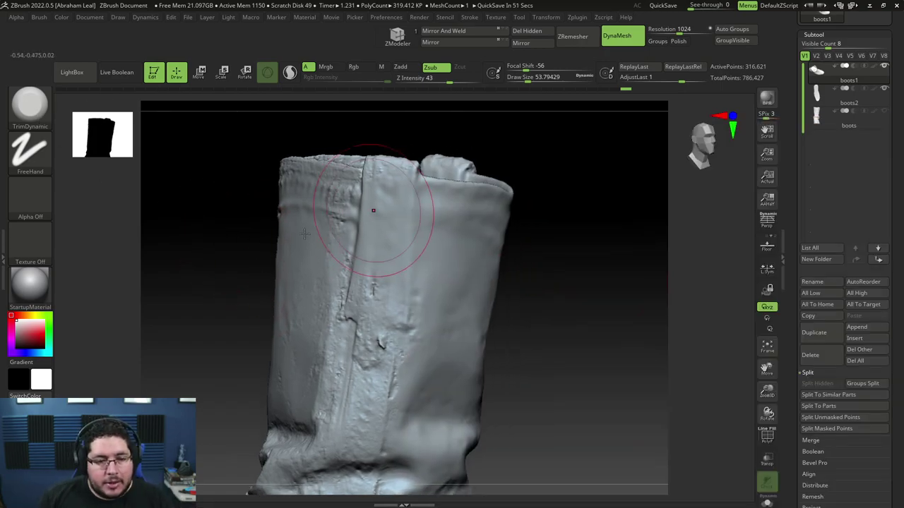
pyautogui.moveTo(332, 211); pyautogui.dragTo(502, 205, button='right')
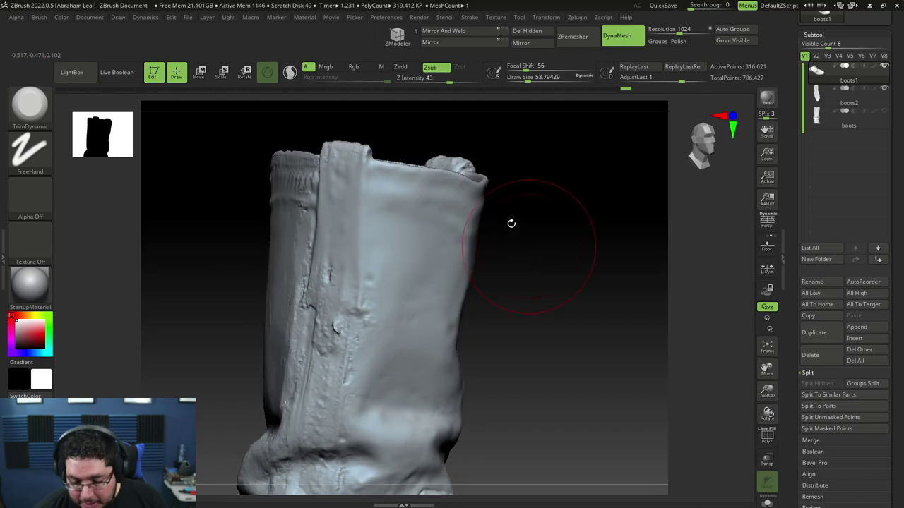
pyautogui.press('b')
pyautogui.press('d')
pyautogui.press('s')
pyautogui.press('space')
pyautogui.moveTo(359, 189); pyautogui.dragTo(352, 190)
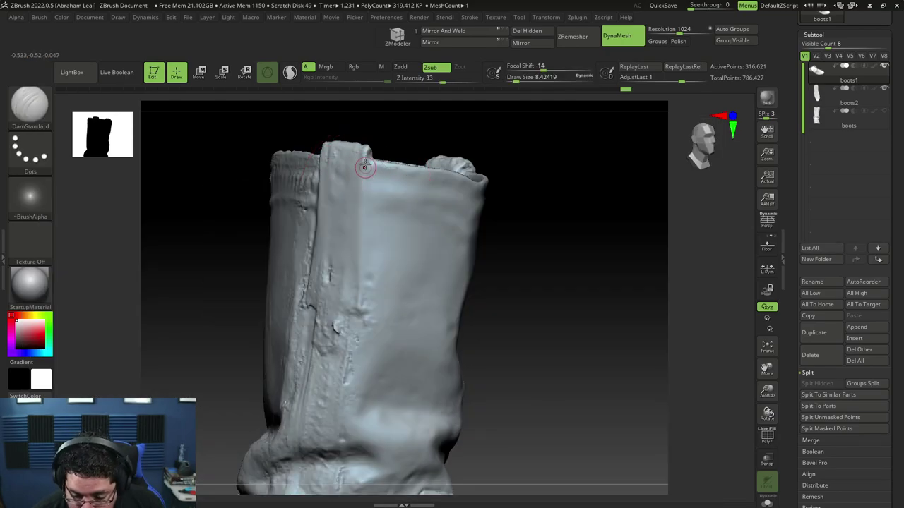
pyautogui.moveTo(369, 155); pyautogui.dragTo(365, 222)
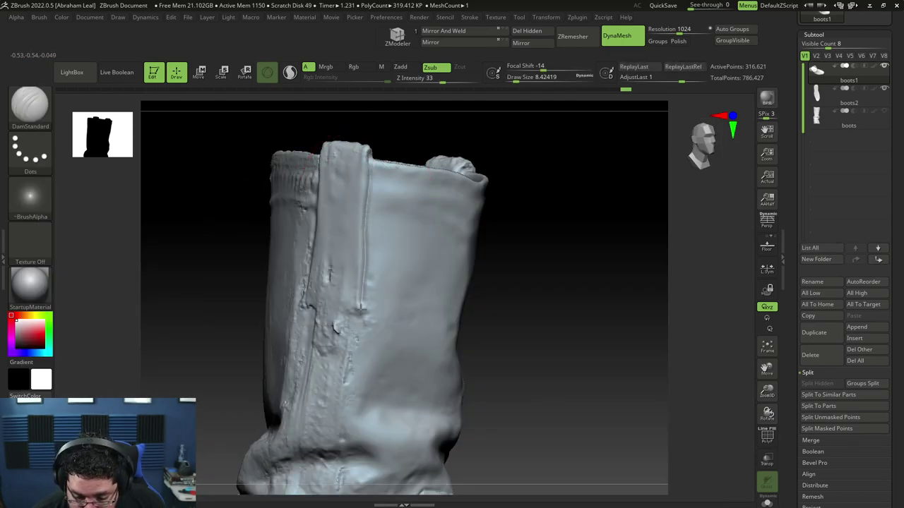
pyautogui.moveTo(349, 322); pyautogui.dragTo(567, 339, button='right')
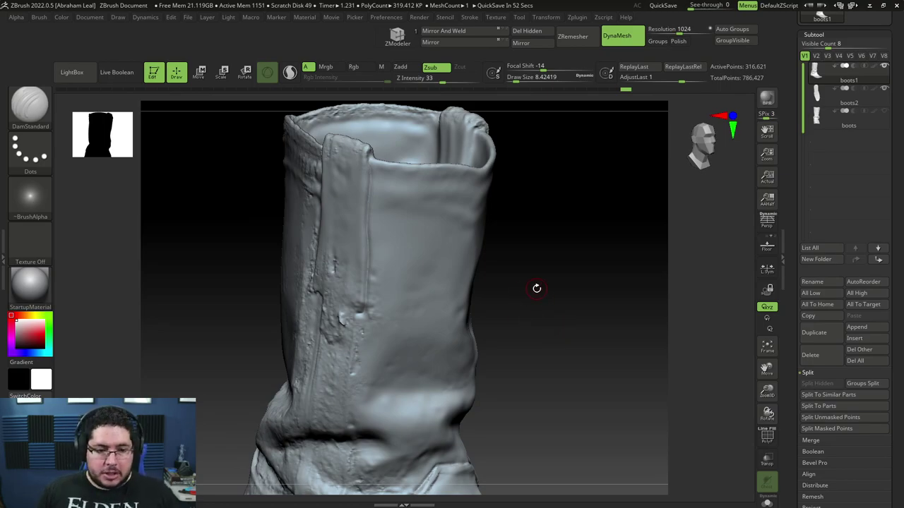
pyautogui.moveTo(544, 287); pyautogui.dragTo(595, 265)
pyautogui.moveTo(506, 262)
pyautogui.keyDown('alt'); pyautogui.mouseDown()
pyautogui.moveTo(573, 276)
pyautogui.moveTo(566, 308)
pyautogui.moveTo(535, 303)
pyautogui.mouseUp(); pyautogui.keyUp('alt')
pyautogui.hotkey('ctrl', 'z')
# Mask the outer face of the pull strap with MaskPen at a draw size of about 13
pyautogui.press('space')
pyautogui.moveTo(429, 226); pyautogui.dragTo(433, 227)
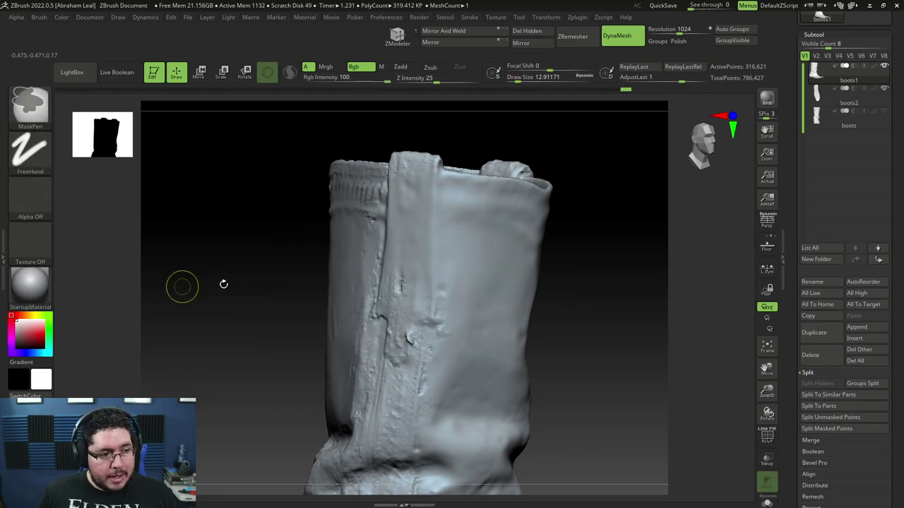
pyautogui.moveTo(409, 176)
pyautogui.keyDown('ctrl'); pyautogui.mouseDown()
pyautogui.moveTo(426, 189)
pyautogui.moveTo(429, 322)
pyautogui.moveTo(378, 311)
pyautogui.mouseUp(); pyautogui.keyUp('ctrl')
pyautogui.moveTo(635, 405)
pyautogui.mouseDown()
pyautogui.moveTo(595, 341)
pyautogui.moveTo(438, 385)
pyautogui.mouseUp()
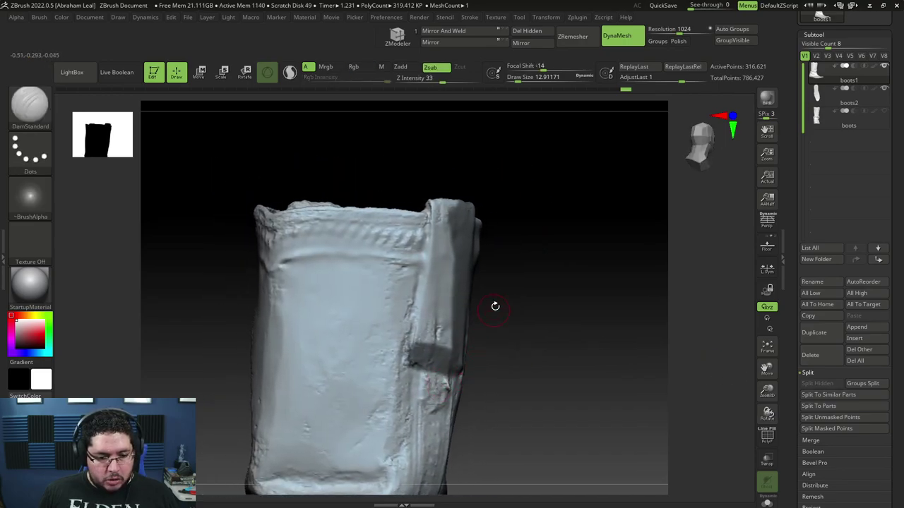
pyautogui.keyDown('alt'); pyautogui.moveTo(495, 306); pyautogui.dragTo(452, 370); pyautogui.keyUp('alt')
pyautogui.moveTo(376, 432)
pyautogui.keyDown('ctrl'); pyautogui.mouseDown()
pyautogui.moveTo(393, 278)
pyautogui.moveTo(409, 363)
pyautogui.moveTo(401, 285)
pyautogui.mouseUp(); pyautogui.keyUp('ctrl')
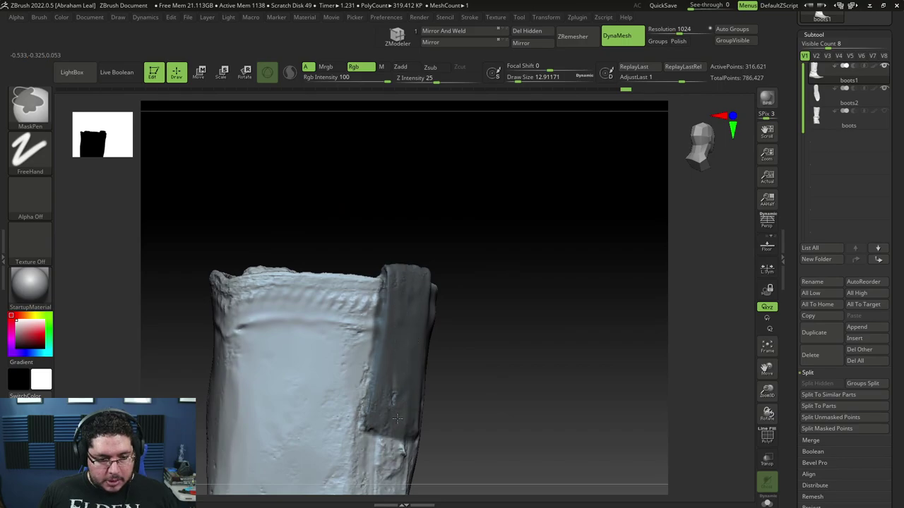
# Extend the strap's mask over the rim onto its inner face and clean up the mask's edges
pyautogui.moveTo(438, 385)
pyautogui.mouseDown()
pyautogui.moveTo(535, 387)
pyautogui.moveTo(454, 222)
pyautogui.moveTo(394, 283)
pyautogui.mouseUp()
pyautogui.moveTo(379, 329)
pyautogui.keyDown('ctrl'); pyautogui.mouseDown()
pyautogui.moveTo(375, 335)
pyautogui.moveTo(421, 308)
pyautogui.mouseUp(); pyautogui.keyUp('ctrl')
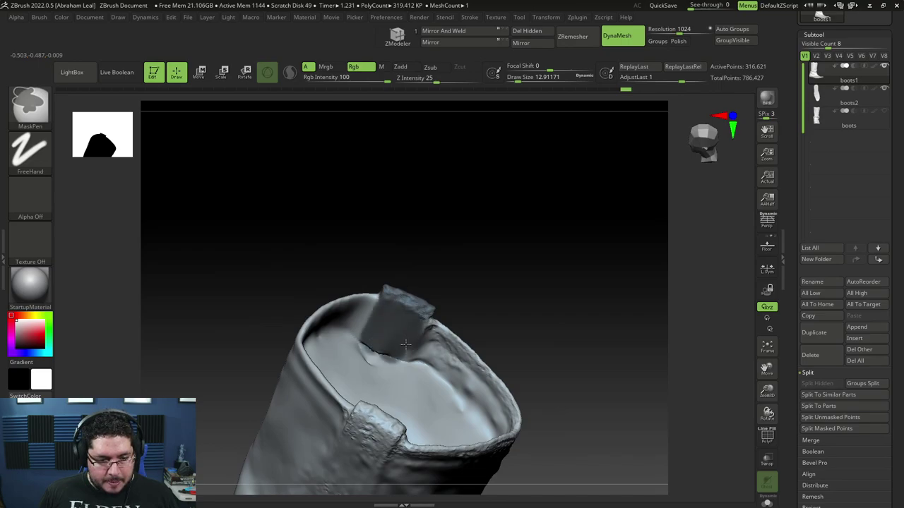
pyautogui.moveTo(450, 262)
pyautogui.mouseDown()
pyautogui.moveTo(518, 306)
pyautogui.moveTo(548, 273)
pyautogui.mouseUp()
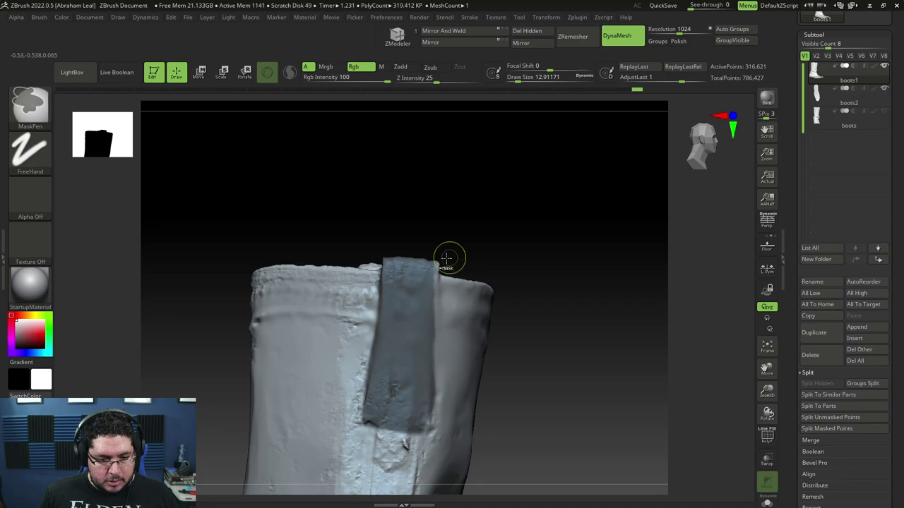
pyautogui.moveTo(448, 258); pyautogui.dragTo(414, 271)
pyautogui.keyDown('ctrl'); pyautogui.click(404, 270); pyautogui.keyUp('ctrl')
pyautogui.hotkey('ctrl', 'z')
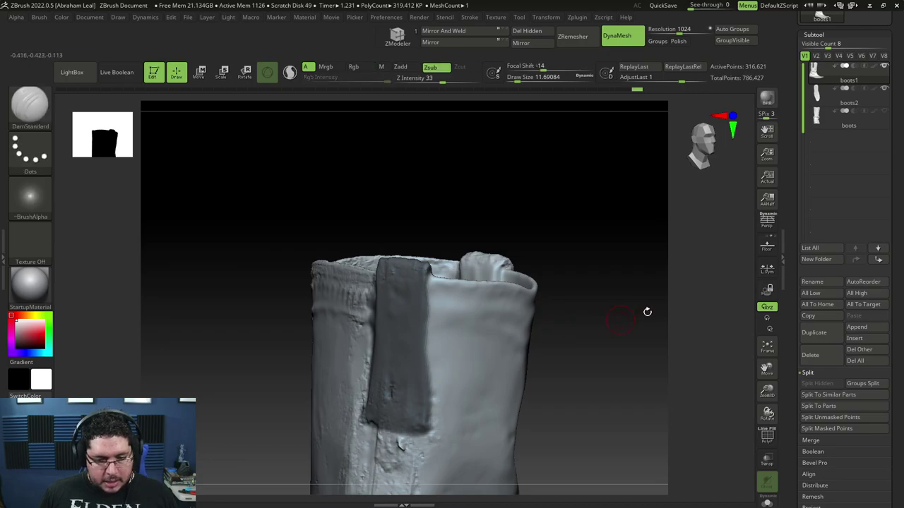
# Extract the masked strap as a new subtool with a thickness of 0.02 and Double enabled
pyautogui.moveTo(897, 455); pyautogui.dragTo(890, 401)
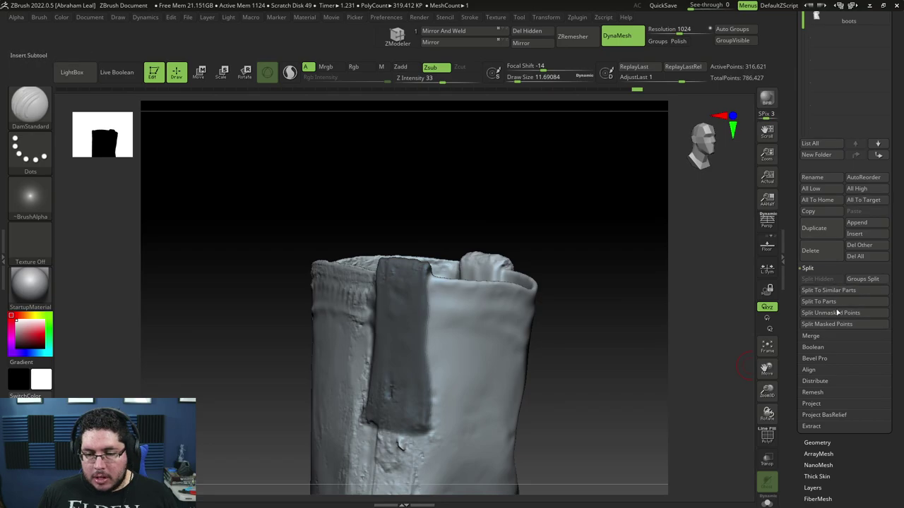
pyautogui.click(812, 426)
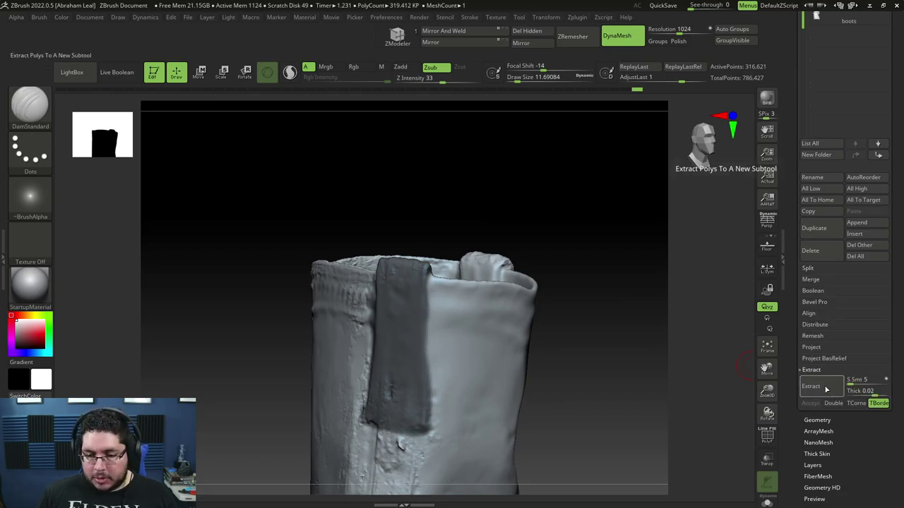
pyautogui.click(821, 387)
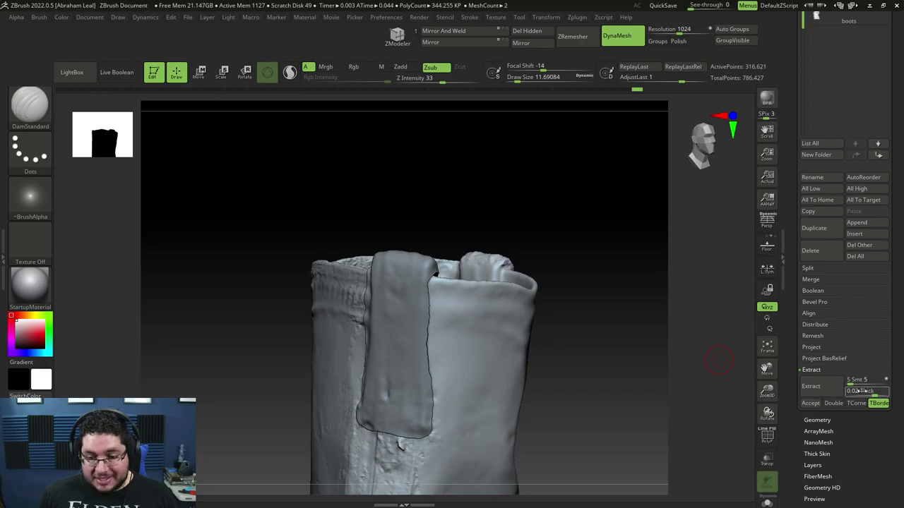
pyautogui.write('0')
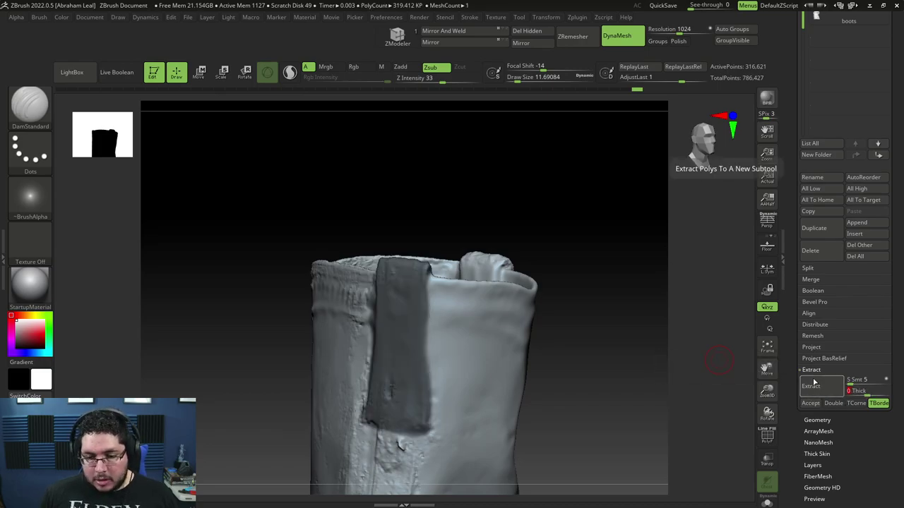
pyautogui.click(812, 403)
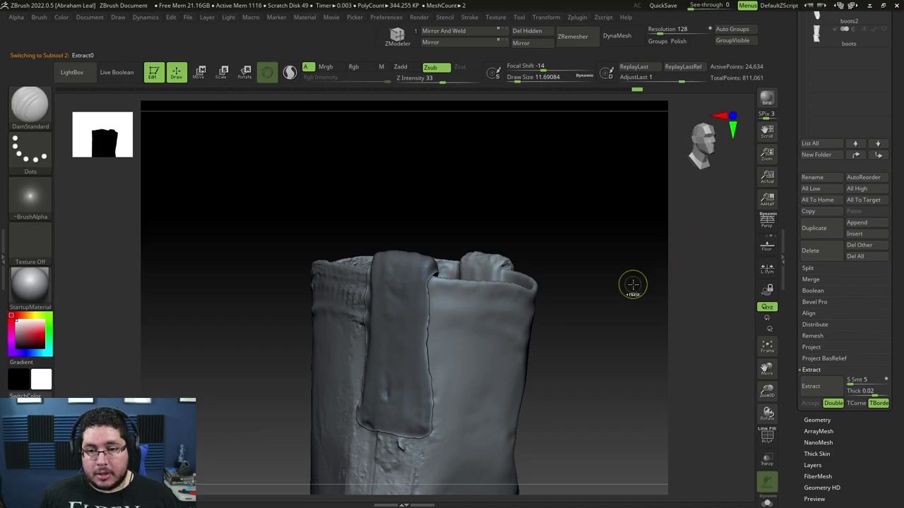
# Clear the mask, isolate the extracted strap, and trim its long sides straight with KnifeCurve
pyautogui.keyDown('ctrl'); pyautogui.moveTo(633, 285); pyautogui.dragTo(622, 352); pyautogui.keyUp('ctrl')
pyautogui.click(767, 483)
pyautogui.moveTo(635, 409)
pyautogui.mouseDown()
pyautogui.moveTo(576, 352)
pyautogui.moveTo(544, 379)
pyautogui.moveTo(577, 313)
pyautogui.moveTo(536, 290)
pyautogui.mouseUp()
pyautogui.hotkey('ctrl', 'shift')
pyautogui.keyDown('ctrl'); pyautogui.keyDown('shift'); pyautogui.moveTo(486, 138); pyautogui.dragTo(454, 488); pyautogui.keyUp('shift'); pyautogui.keyUp('ctrl')
pyautogui.keyDown('ctrl'); pyautogui.keyDown('shift'); pyautogui.moveTo(387, 443); pyautogui.dragTo(428, 148); pyautogui.keyUp('shift'); pyautogui.keyUp('ctrl')
pyautogui.moveTo(321, 320); pyautogui.dragTo(464, 302)
# Cut the strap's lower outer end and its short inner end straight with KnifeCurve
pyautogui.keyDown('ctrl'); pyautogui.keyDown('shift'); pyautogui.moveTo(540, 361); pyautogui.dragTo(428, 349); pyautogui.keyUp('shift'); pyautogui.keyUp('ctrl')
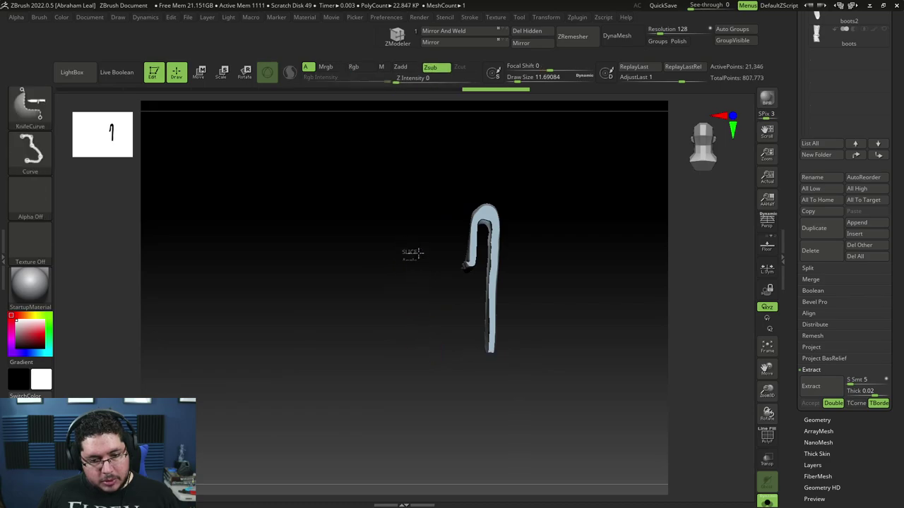
pyautogui.keyDown('ctrl'); pyautogui.keyDown('shift'); pyautogui.moveTo(482, 259); pyautogui.dragTo(383, 298); pyautogui.keyUp('shift'); pyautogui.keyUp('ctrl')
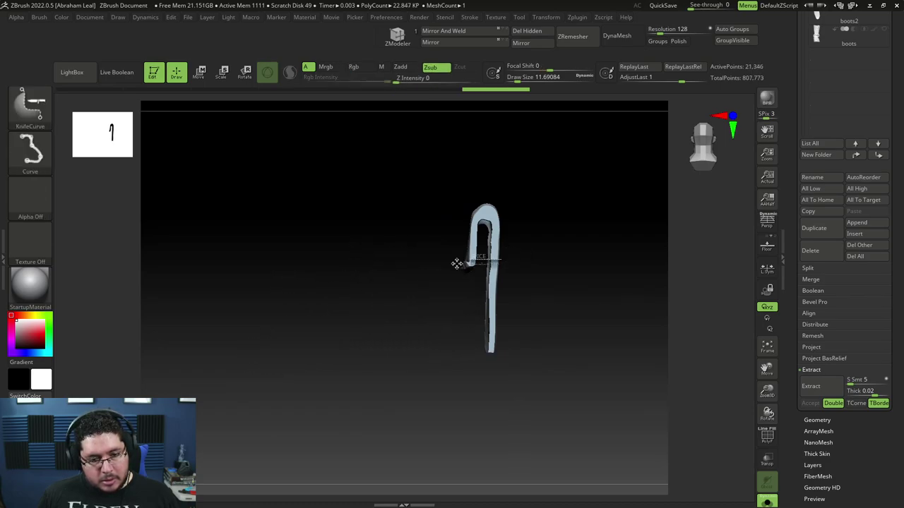
pyautogui.moveTo(461, 262)
pyautogui.keyDown('ctrl'); pyautogui.keyDown('shift'); pyautogui.mouseDown()
pyautogui.moveTo(523, 278)
pyautogui.moveTo(543, 325)
pyautogui.moveTo(481, 321)
pyautogui.moveTo(532, 327)
pyautogui.moveTo(520, 315)
pyautogui.moveTo(586, 282)
pyautogui.mouseUp(); pyautogui.keyUp('shift'); pyautogui.keyUp('ctrl')
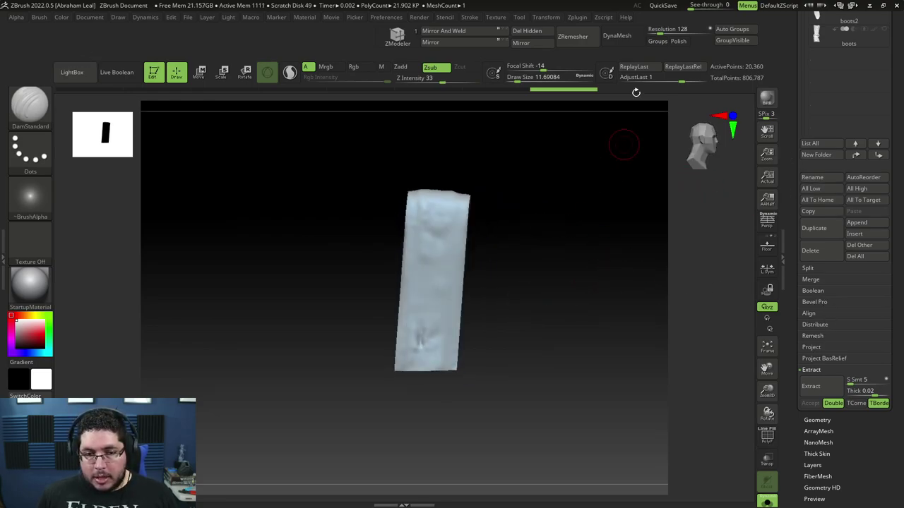
# Remesh the isolated strap with DynaMesh at a resolution of 1024 and inspect it from the side
pyautogui.click(617, 36)
pyautogui.hotkey('ctrl', 'z')
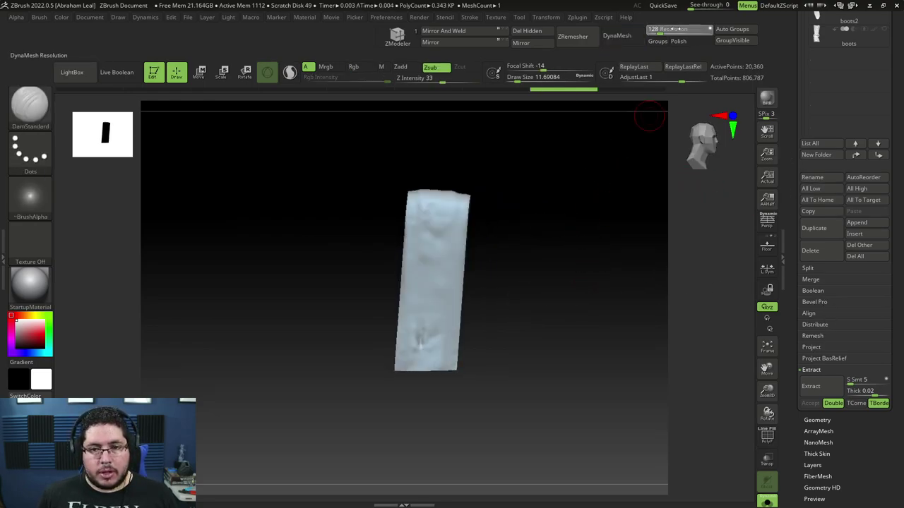
pyautogui.click(667, 29)
pyautogui.write('1')
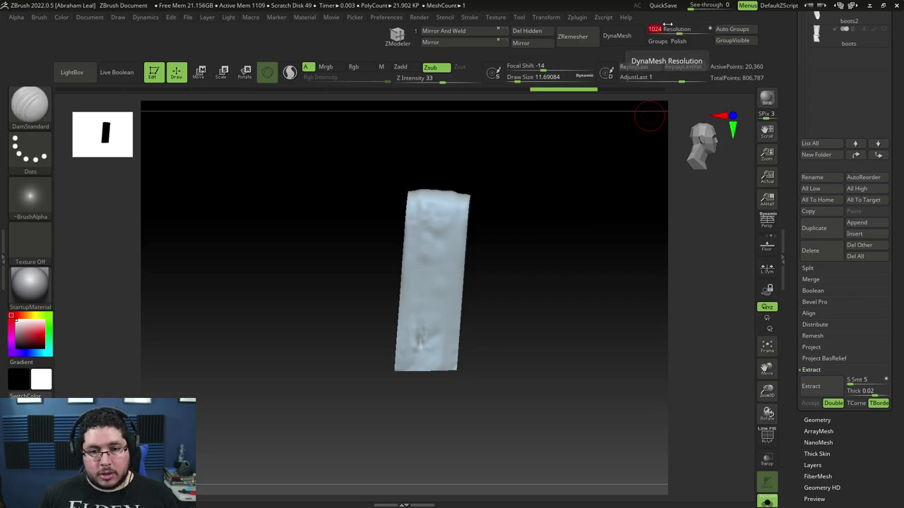
pyautogui.click(616, 35)
pyautogui.moveTo(521, 242); pyautogui.dragTo(641, 262)
pyautogui.moveTo(557, 336)
pyautogui.keyDown('shift'); pyautogui.mouseDown()
pyautogui.moveTo(550, 227)
pyautogui.moveTo(532, 189)
pyautogui.moveTo(528, 272)
pyautogui.mouseUp(); pyautogui.keyUp('shift')
pyautogui.moveTo(586, 237)
pyautogui.mouseDown()
pyautogui.moveTo(614, 231)
pyautogui.moveTo(437, 313)
pyautogui.moveTo(692, 309)
pyautogui.mouseUp()
# Try to ZRemesh the strap with a target polygon count of 5
pyautogui.click(830, 421)
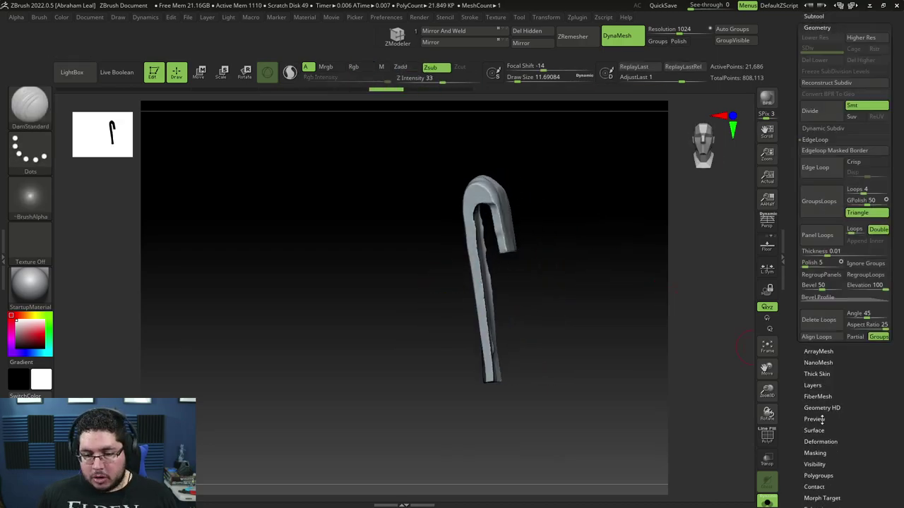
pyautogui.click(819, 406)
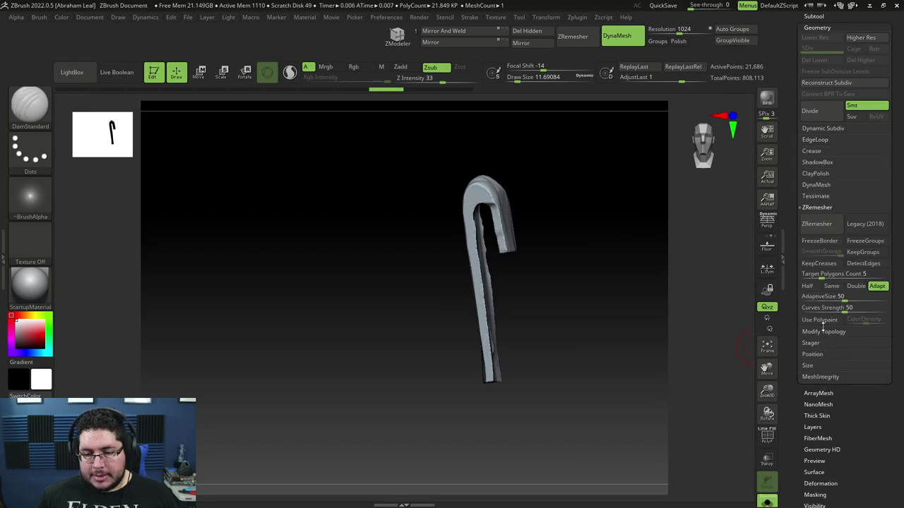
pyautogui.click(816, 224)
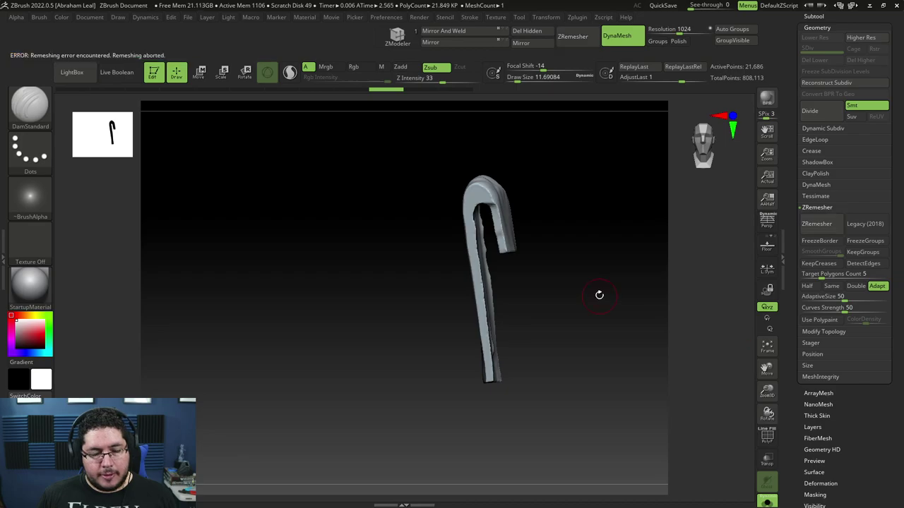
# Smooth the strap's rough edges and the inside of its bend, and refresh its DynaMesh
pyautogui.moveTo(590, 336); pyautogui.dragTo(605, 347)
pyautogui.moveTo(389, 396)
pyautogui.keyDown('shift'); pyautogui.mouseDown()
pyautogui.moveTo(397, 403)
pyautogui.moveTo(400, 394)
pyautogui.mouseUp(); pyautogui.keyUp('shift')
pyautogui.moveTo(553, 345); pyautogui.dragTo(567, 144)
pyautogui.keyDown('shift'); pyautogui.moveTo(514, 311); pyautogui.dragTo(507, 296); pyautogui.keyUp('shift')
pyautogui.moveTo(570, 328)
pyautogui.mouseDown()
pyautogui.moveTo(555, 256)
pyautogui.moveTo(591, 217)
pyautogui.moveTo(607, 226)
pyautogui.moveTo(581, 238)
pyautogui.moveTo(567, 265)
pyautogui.moveTo(565, 315)
pyautogui.mouseUp()
pyautogui.press('shift')
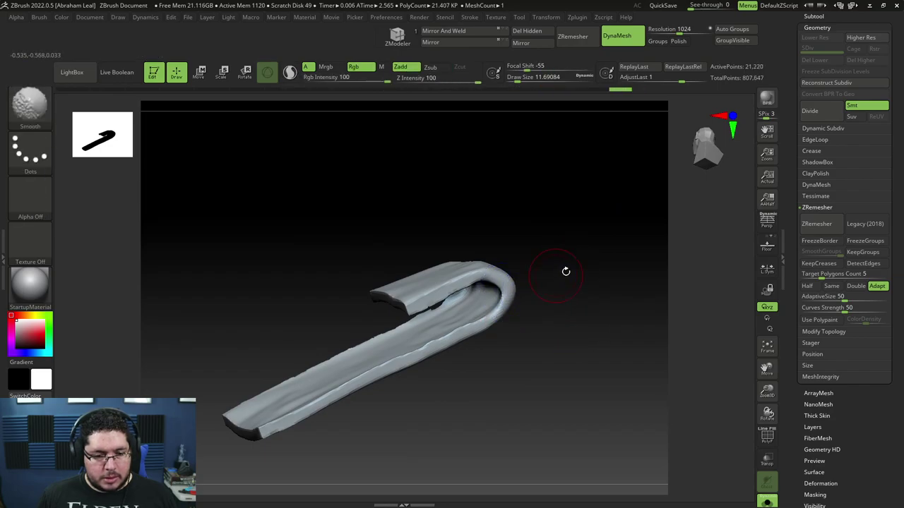
pyautogui.keyDown('shift'); pyautogui.moveTo(503, 290); pyautogui.dragTo(493, 301); pyautogui.keyUp('shift')
pyautogui.moveTo(571, 267)
pyautogui.mouseDown()
pyautogui.moveTo(509, 291)
pyautogui.moveTo(443, 291)
pyautogui.moveTo(452, 277)
pyautogui.mouseUp()
pyautogui.keyDown('ctrl'); pyautogui.moveTo(426, 232); pyautogui.dragTo(413, 243); pyautogui.keyUp('ctrl')
pyautogui.moveTo(381, 216); pyautogui.dragTo(413, 224)
pyautogui.keyDown('shift'); pyautogui.moveTo(425, 280); pyautogui.dragTo(428, 290); pyautogui.keyUp('shift')
pyautogui.moveTo(355, 313); pyautogui.dragTo(375, 319)
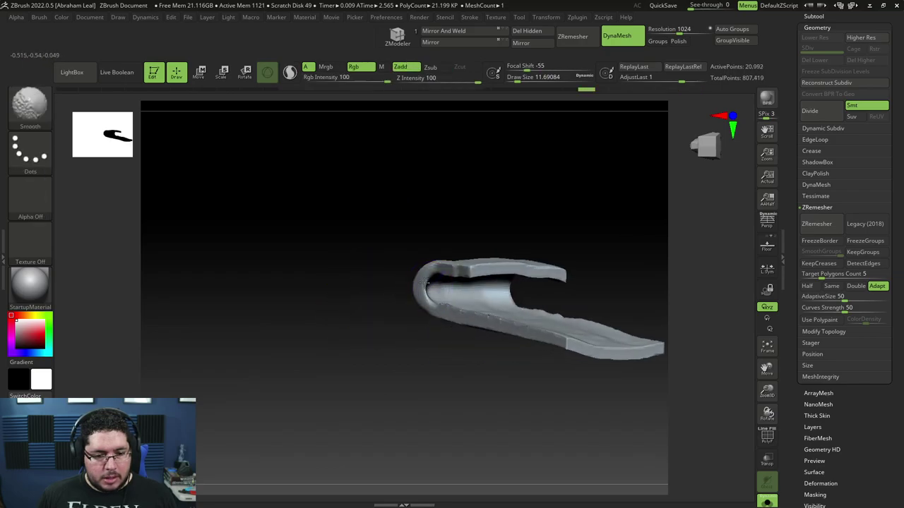
# ZRemesh the smoothed strap with a target polygon count of 5 and check its topology in wireframe
pyautogui.moveTo(612, 232); pyautogui.dragTo(636, 240)
pyautogui.click(816, 223)
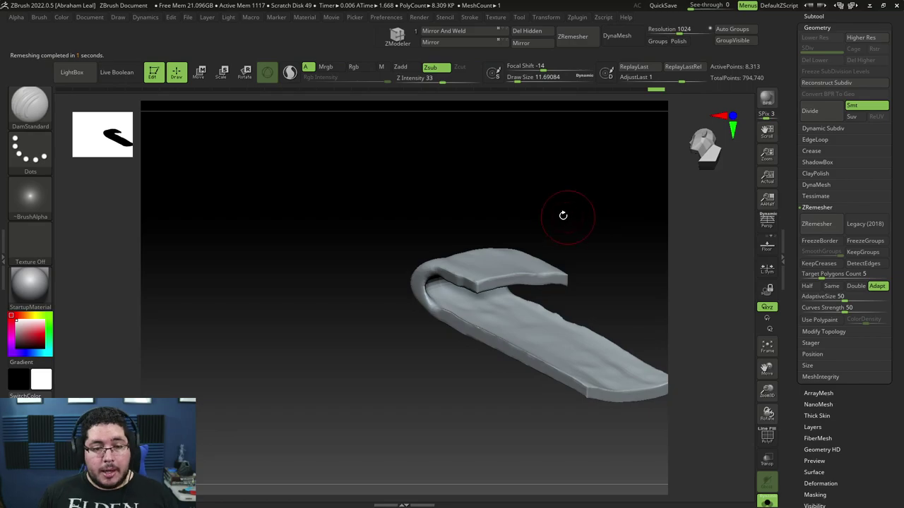
pyautogui.moveTo(585, 207); pyautogui.dragTo(622, 304)
pyautogui.click(768, 436)
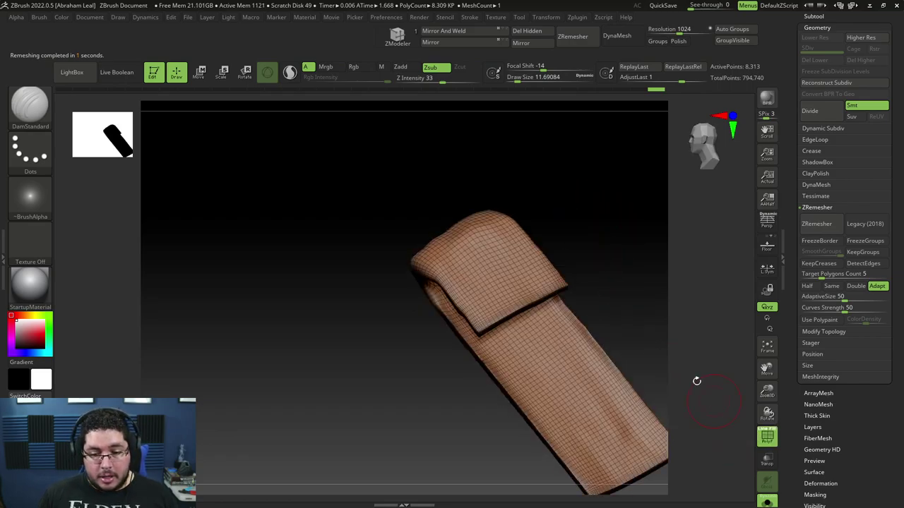
pyautogui.moveTo(687, 363)
pyautogui.mouseDown()
pyautogui.moveTo(640, 365)
pyautogui.moveTo(587, 345)
pyautogui.moveTo(567, 355)
pyautogui.moveTo(614, 387)
pyautogui.moveTo(615, 233)
pyautogui.mouseUp()
pyautogui.hotkey('shift', 'f')
# Show the rest of the boot again and make the extracted strap the active subtool
pyautogui.click(819, 17)
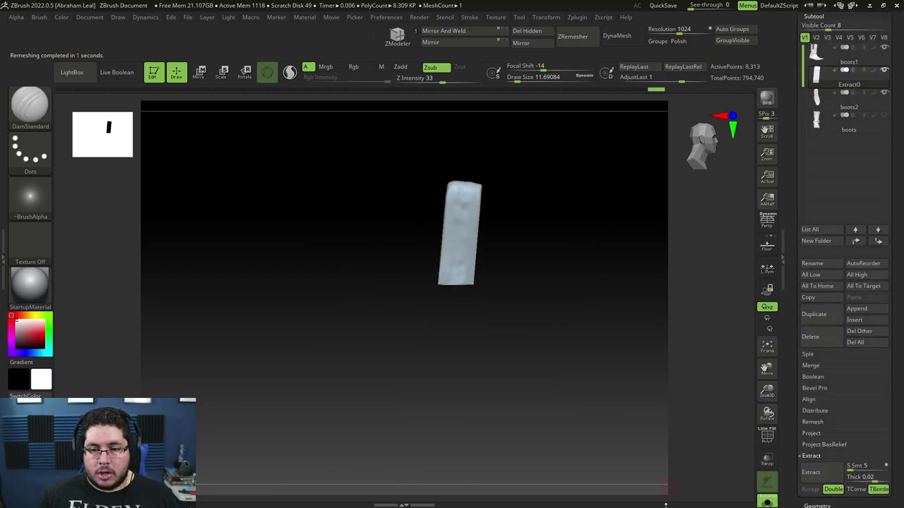
pyautogui.click(766, 504)
pyautogui.keyDown('alt'); pyautogui.moveTo(609, 265); pyautogui.dragTo(390, 244); pyautogui.keyUp('alt')
pyautogui.keyDown('alt'); pyautogui.moveTo(382, 455); pyautogui.dragTo(466, 330); pyautogui.keyUp('alt')
pyautogui.keyDown('alt'); pyautogui.click(480, 306); pyautogui.keyUp('alt')
pyautogui.keyDown('alt'); pyautogui.moveTo(661, 224); pyautogui.dragTo(601, 327); pyautogui.keyUp('alt')
pyautogui.keyDown('alt'); pyautogui.click(459, 283); pyautogui.keyUp('alt')
pyautogui.moveTo(425, 299); pyautogui.dragTo(445, 315)
# Reshape the strap with a large Move brush so it sits against the boot's side
pyautogui.press('b')
pyautogui.press('m')
pyautogui.press('v')
pyautogui.press('space')
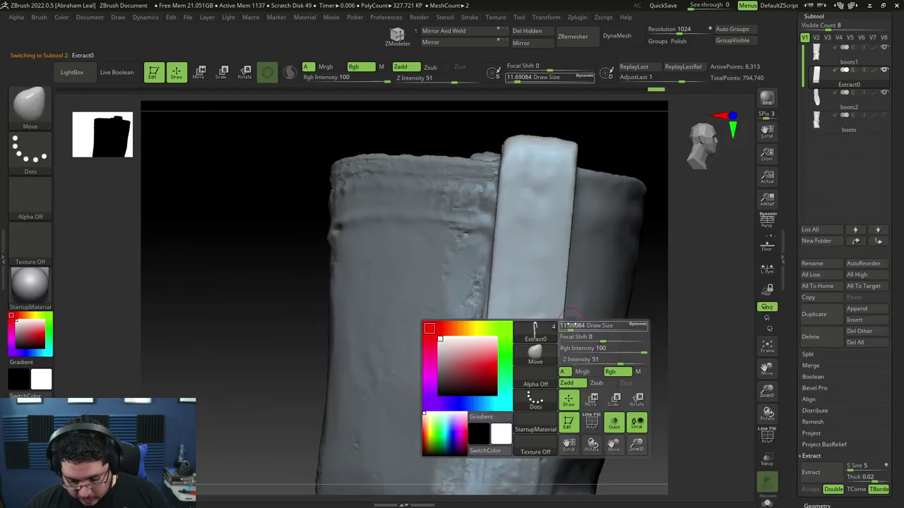
pyautogui.click(591, 327)
pyautogui.press('space')
pyautogui.moveTo(558, 352)
pyautogui.mouseDown()
pyautogui.moveTo(549, 342)
pyautogui.moveTo(494, 359)
pyautogui.mouseUp()
pyautogui.moveTo(662, 300)
pyautogui.mouseDown()
pyautogui.moveTo(653, 304)
pyautogui.moveTo(624, 282)
pyautogui.mouseUp()
pyautogui.press('space')
pyautogui.moveTo(548, 210); pyautogui.dragTo(526, 227)
pyautogui.moveTo(403, 232)
pyautogui.mouseDown()
pyautogui.moveTo(487, 217)
pyautogui.moveTo(505, 229)
pyautogui.mouseUp()
pyautogui.moveTo(502, 362); pyautogui.dragTo(506, 358)
pyautogui.moveTo(459, 332); pyautogui.dragTo(495, 322, button='right')
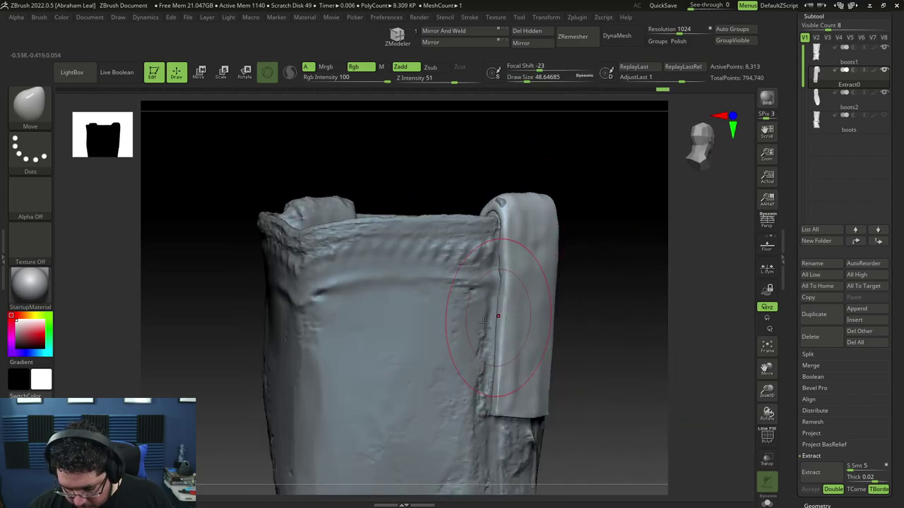
# Build up the boot's rim beneath the strap's fold with ClayBuildup at a draw size of about 10.5
pyautogui.moveTo(593, 245); pyautogui.dragTo(481, 332)
pyautogui.keyDown('alt'); pyautogui.click(478, 332); pyautogui.keyUp('alt')
pyautogui.moveTo(497, 180); pyautogui.dragTo(517, 239)
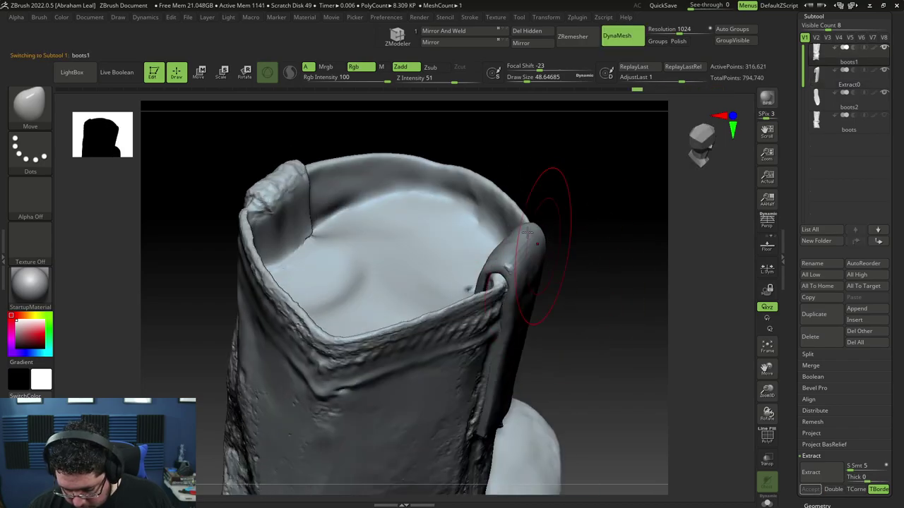
pyautogui.press('b')
pyautogui.press('t')
pyautogui.press('d')
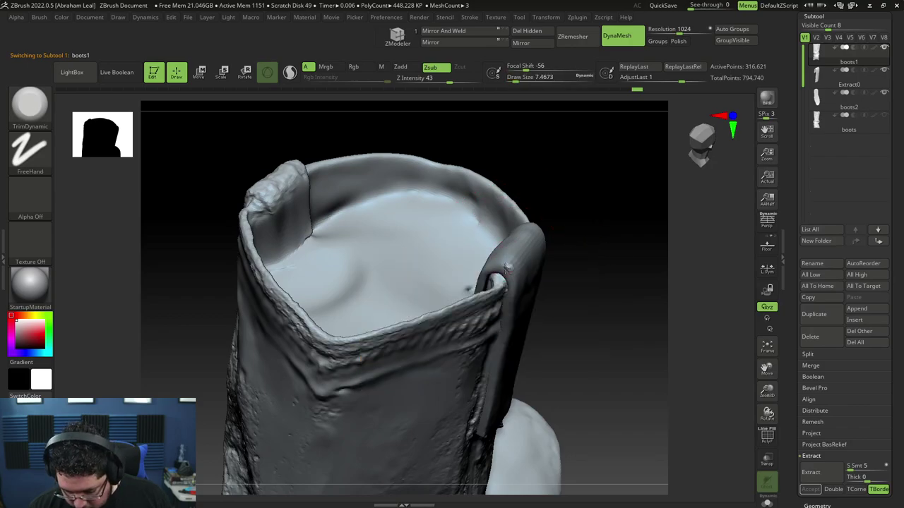
pyautogui.press('b')
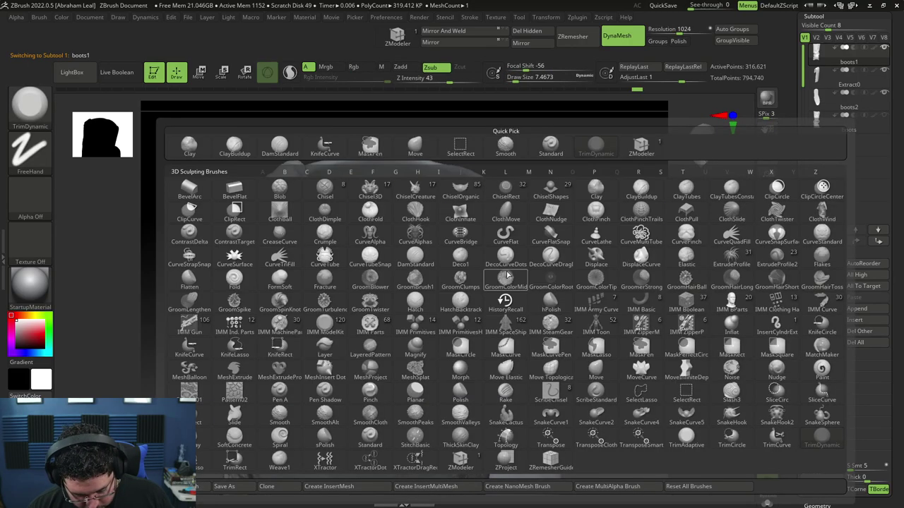
pyautogui.press('c')
pyautogui.press('b')
pyautogui.press('space')
pyautogui.moveTo(558, 290); pyautogui.dragTo(512, 329)
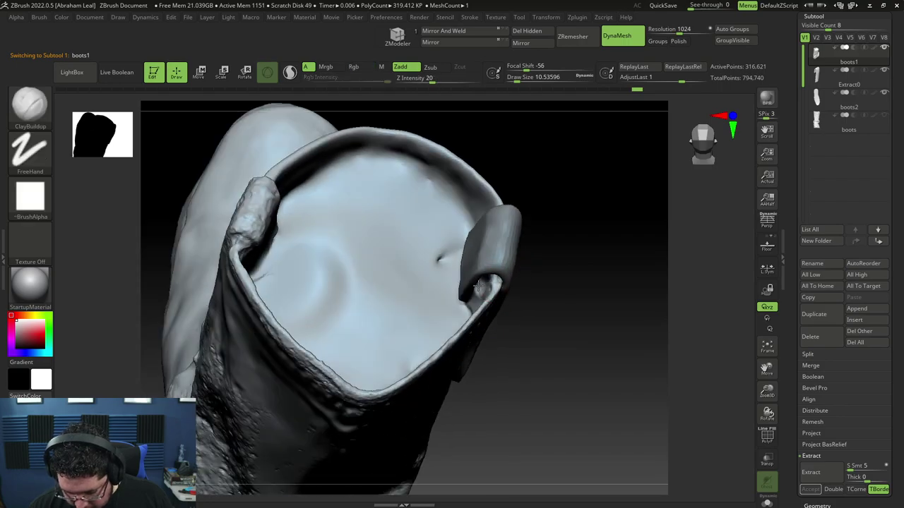
pyautogui.moveTo(479, 286); pyautogui.dragTo(503, 302)
pyautogui.moveTo(587, 262); pyautogui.dragTo(574, 240)
# Select the strap and adjust its lower end and side edges with the Move brush at a draw size of about 44
pyautogui.moveTo(608, 318)
pyautogui.keyDown('alt'); pyautogui.mouseDown()
pyautogui.moveTo(598, 276)
pyautogui.moveTo(575, 314)
pyautogui.mouseUp(); pyautogui.keyUp('alt')
pyautogui.keyDown('alt'); pyautogui.click(563, 287); pyautogui.keyUp('alt')
pyautogui.moveTo(500, 188); pyautogui.dragTo(514, 228)
pyautogui.press('b')
pyautogui.press('m')
pyautogui.press('v')
pyautogui.press('space')
pyautogui.moveTo(524, 259); pyautogui.dragTo(498, 308)
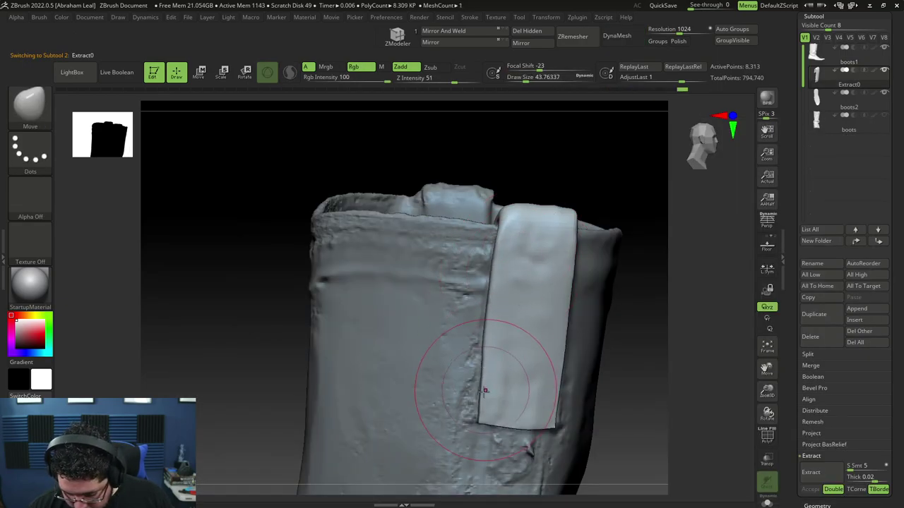
pyautogui.moveTo(554, 425); pyautogui.dragTo(552, 429)
pyautogui.moveTo(637, 397)
pyautogui.mouseDown()
pyautogui.moveTo(558, 406)
pyautogui.moveTo(548, 424)
pyautogui.mouseUp()
pyautogui.moveTo(491, 345); pyautogui.dragTo(503, 402)
# Tighten the strap's fold around the boot's rim with a smaller Move brush, undoing the strokes that miss
pyautogui.press('space')
pyautogui.moveTo(565, 243); pyautogui.dragTo(558, 243)
pyautogui.moveTo(449, 284)
pyautogui.mouseDown()
pyautogui.moveTo(466, 396)
pyautogui.moveTo(497, 393)
pyautogui.mouseUp()
pyautogui.press('space')
pyautogui.hotkey('ctrl', 'z')
pyautogui.moveTo(422, 339); pyautogui.dragTo(475, 343)
pyautogui.moveTo(506, 296)
pyautogui.keyDown('shift'); pyautogui.mouseDown()
pyautogui.moveTo(473, 327)
pyautogui.moveTo(565, 326)
pyautogui.mouseUp(); pyautogui.keyUp('shift')
pyautogui.moveTo(412, 395); pyautogui.dragTo(420, 374)
pyautogui.keyDown('ctrl'); pyautogui.click(420, 374); pyautogui.keyUp('ctrl')
pyautogui.press('space')
pyautogui.moveTo(512, 311); pyautogui.dragTo(505, 313)
pyautogui.hotkey('ctrl', 'z')
pyautogui.moveTo(432, 311); pyautogui.dragTo(438, 347)
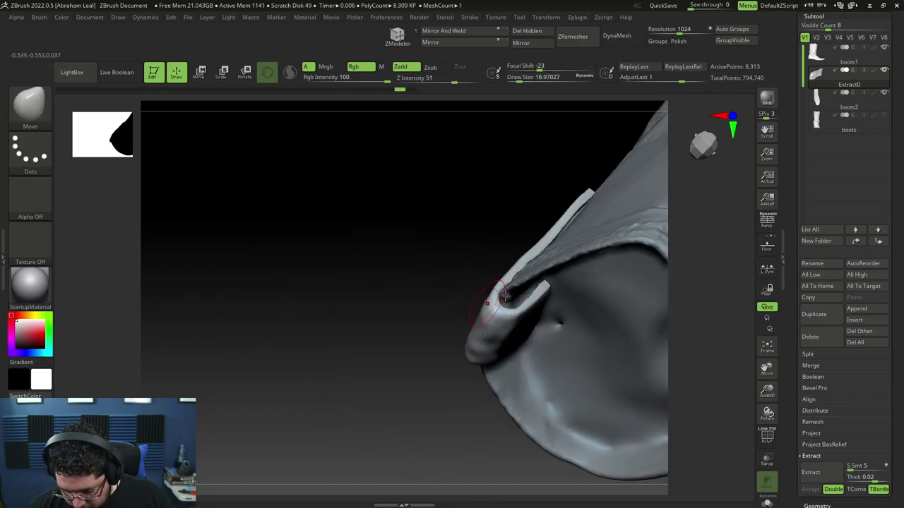
pyautogui.press('space')
pyautogui.moveTo(510, 306); pyautogui.dragTo(506, 307)
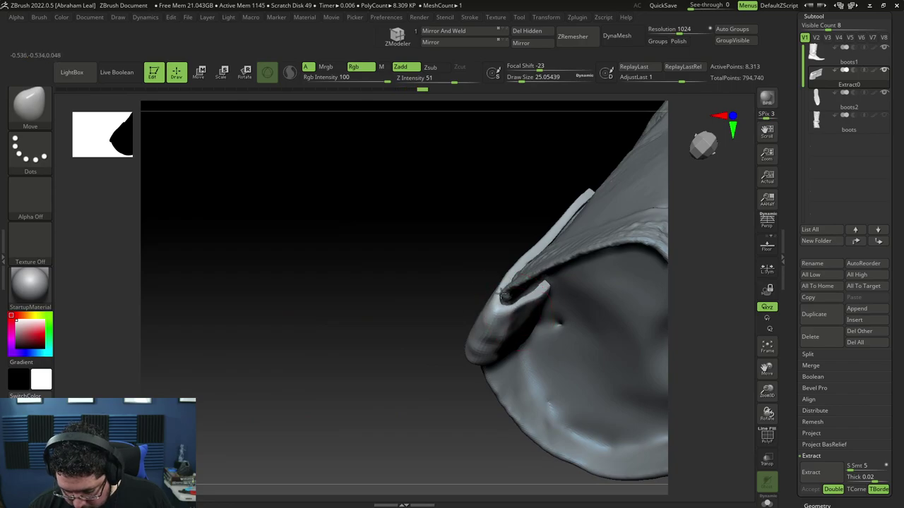
# Fit the strap's long outer face flush to the boot using the Move brush at a draw size of about 31
pyautogui.press('space')
pyautogui.moveTo(507, 328); pyautogui.dragTo(524, 298, button='right')
pyautogui.press('space')
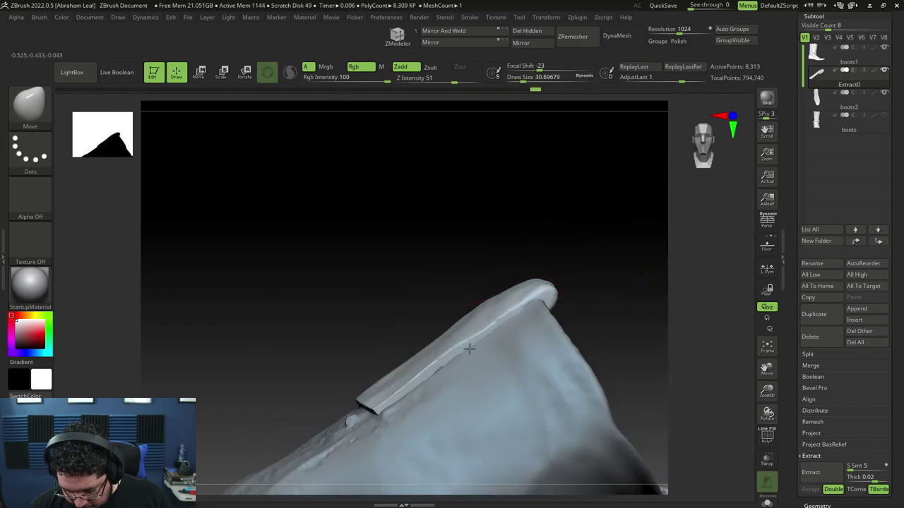
pyautogui.moveTo(437, 372); pyautogui.dragTo(617, 348, button='right')
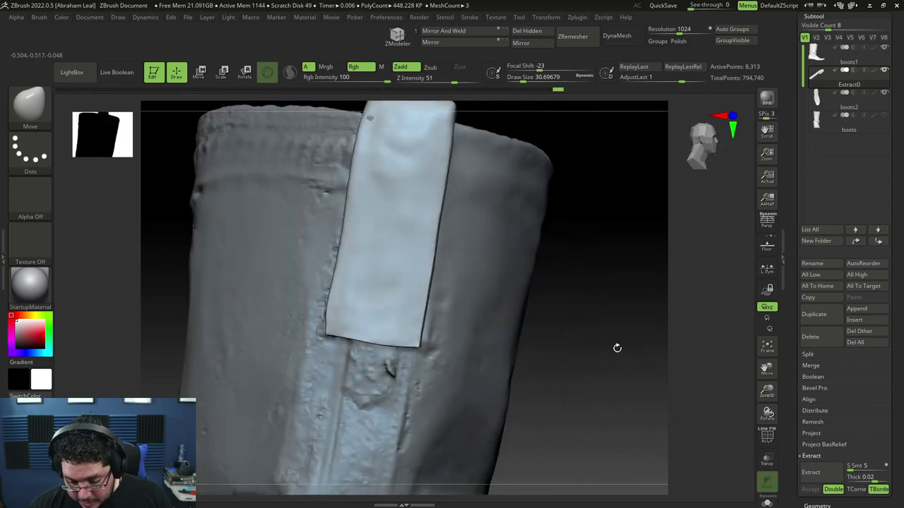
# Flatten the bump and notch on the boot below the strap with TrimDynamic, draw size about 27, intensity 14
pyautogui.press('b')
pyautogui.press('t')
pyautogui.press('d')
pyautogui.press('space')
pyautogui.press('space')
pyautogui.moveTo(391, 342); pyautogui.dragTo(380, 343)
pyautogui.press('space')
pyautogui.press('b')
pyautogui.press('space')
pyautogui.keyDown('alt'); pyautogui.click(391, 372); pyautogui.keyUp('alt')
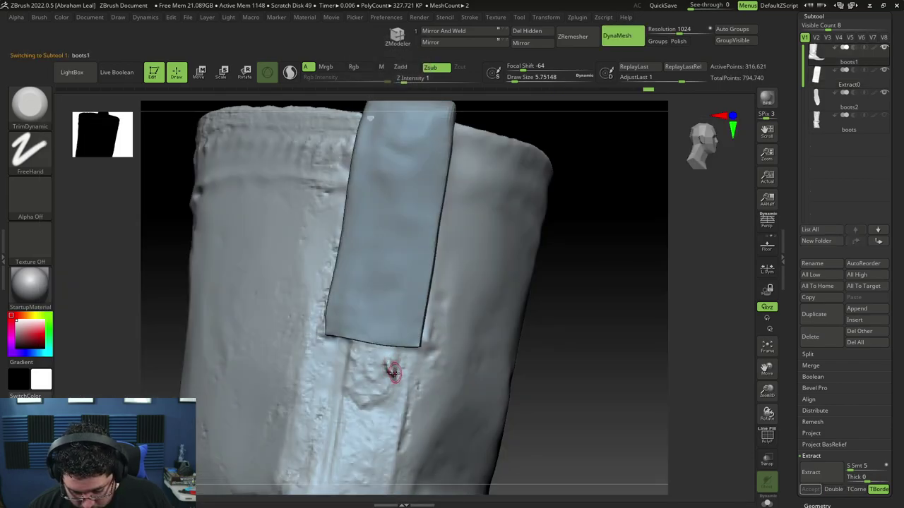
pyautogui.press('b')
pyautogui.press('space')
pyautogui.click(390, 361)
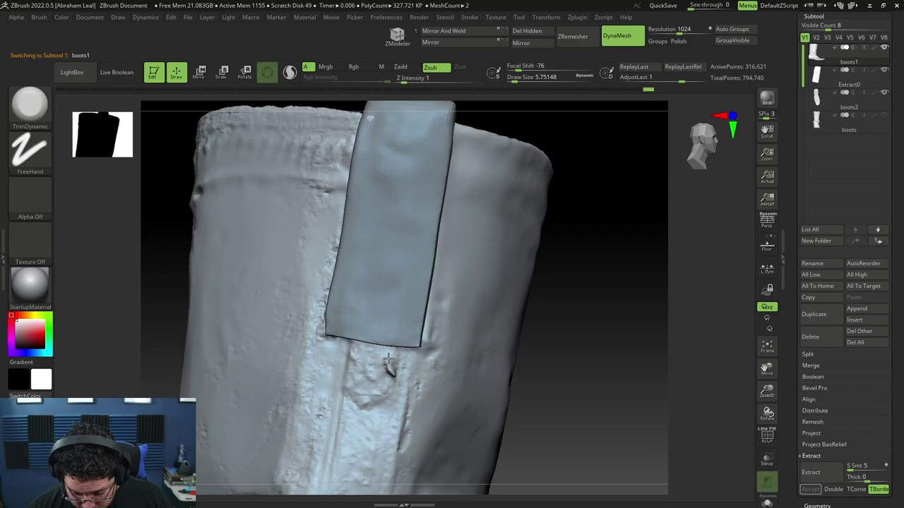
pyautogui.press('space')
pyautogui.moveTo(387, 367); pyautogui.dragTo(398, 353)
pyautogui.press('b')
pyautogui.press('space')
pyautogui.click(390, 354)
pyautogui.click(394, 343)
pyautogui.press('space')
pyautogui.click(403, 342)
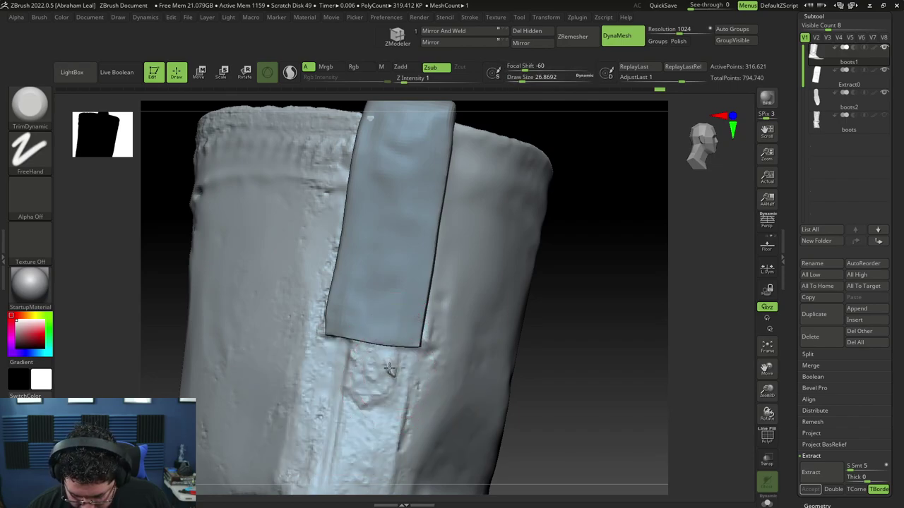
pyautogui.press('space')
pyautogui.moveTo(389, 376); pyautogui.dragTo(394, 374)
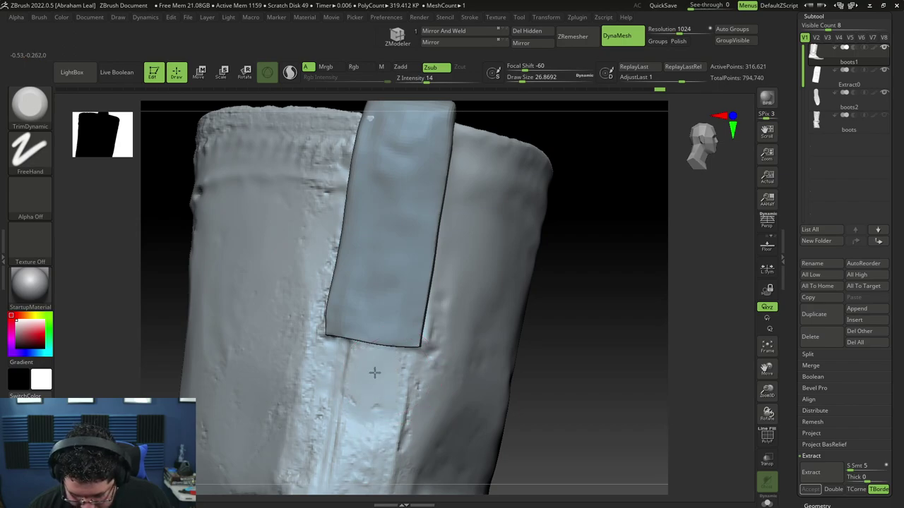
# Check the layered pull strap in the boot reference photo and duplicate the strap subtool
pyautogui.hotkey('alt', 'Tab')
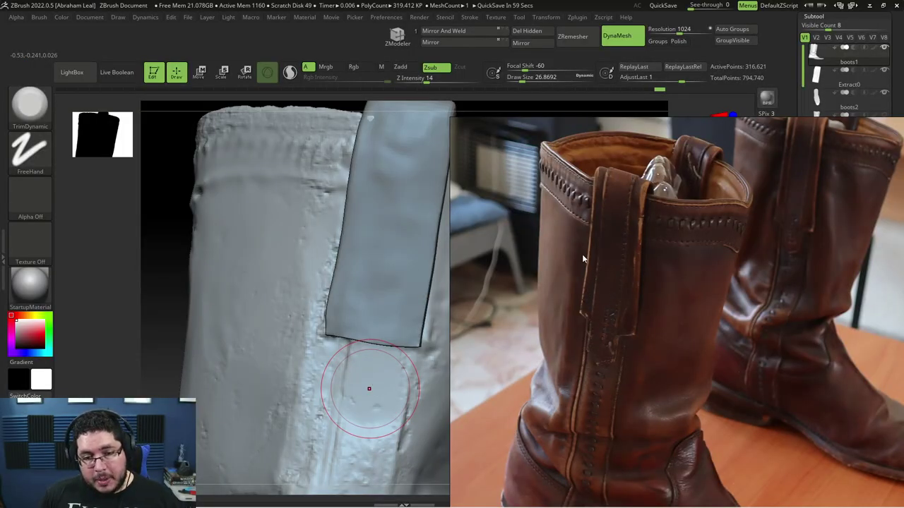
pyautogui.click(159, 266)
pyautogui.keyDown('alt'); pyautogui.click(403, 241); pyautogui.keyUp('alt')
pyautogui.keyDown('alt'); pyautogui.moveTo(591, 293); pyautogui.dragTo(586, 311); pyautogui.keyUp('alt')
pyautogui.press('w')
pyautogui.click(818, 314)
pyautogui.moveTo(638, 240); pyautogui.dragTo(594, 220)
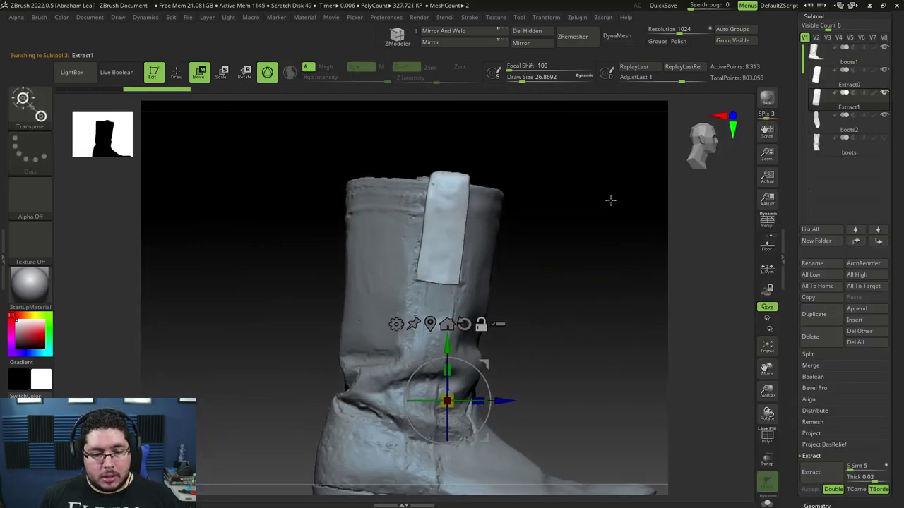
# Center the gizmo on the duplicated strap, narrow it, and offset it outward and slightly up over the original
pyautogui.click(430, 324)
pyautogui.keyDown('alt'); pyautogui.moveTo(547, 247); pyautogui.dragTo(583, 378); pyautogui.keyUp('alt')
pyautogui.moveTo(504, 317); pyautogui.dragTo(508, 332)
pyautogui.keyDown('shift'); pyautogui.moveTo(510, 333); pyautogui.dragTo(452, 338, button='right'); pyautogui.keyUp('shift')
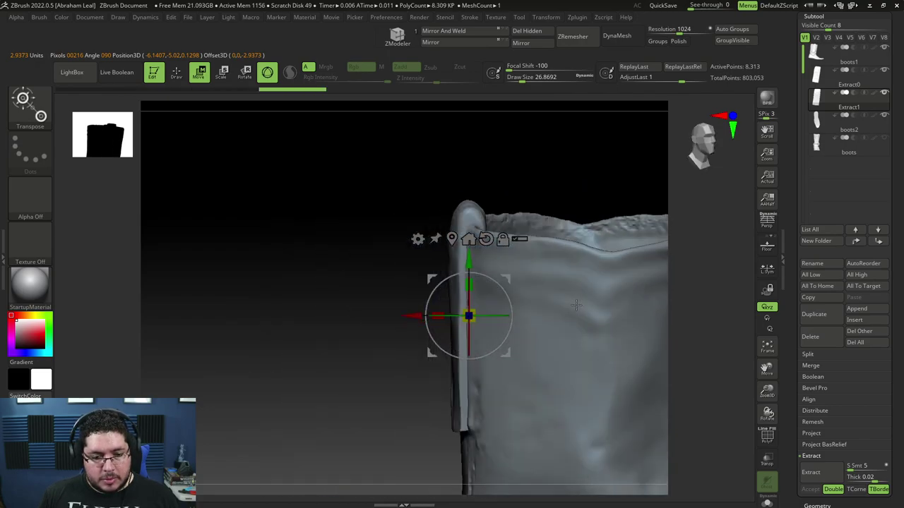
pyautogui.moveTo(439, 317); pyautogui.dragTo(425, 319)
pyautogui.moveTo(469, 262); pyautogui.dragTo(469, 257)
pyautogui.moveTo(347, 269); pyautogui.dragTo(437, 316)
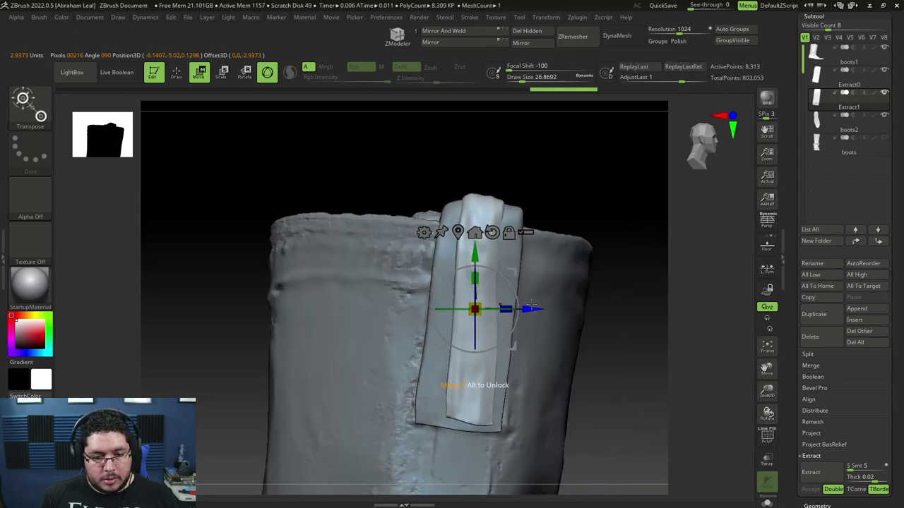
# Pull the narrow strip's lower end down past the wide strap with the Move brush at a draw size of about 54
pyautogui.press('q')
pyautogui.press('b')
pyautogui.press('m')
pyautogui.press('v')
pyautogui.press('space')
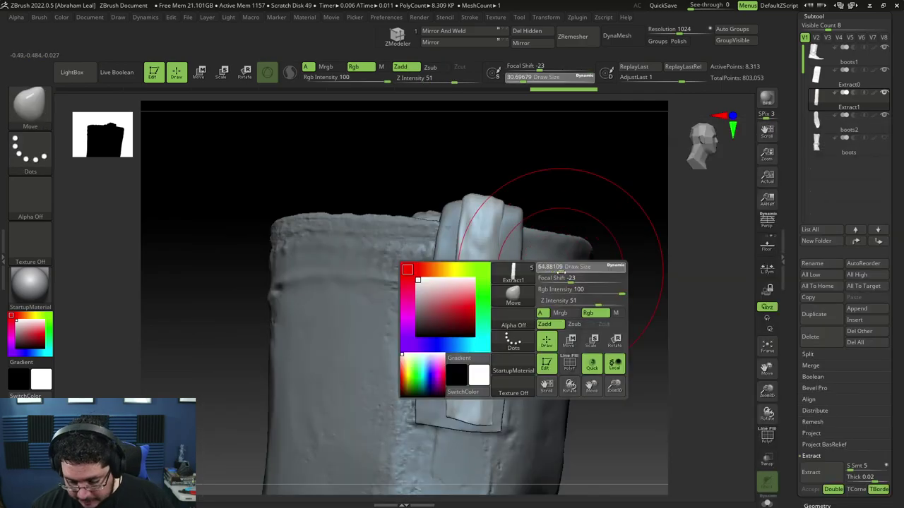
pyautogui.press('space')
pyautogui.moveTo(605, 276)
pyautogui.mouseDown()
pyautogui.moveTo(566, 265)
pyautogui.moveTo(577, 256)
pyautogui.mouseUp()
pyautogui.press('space')
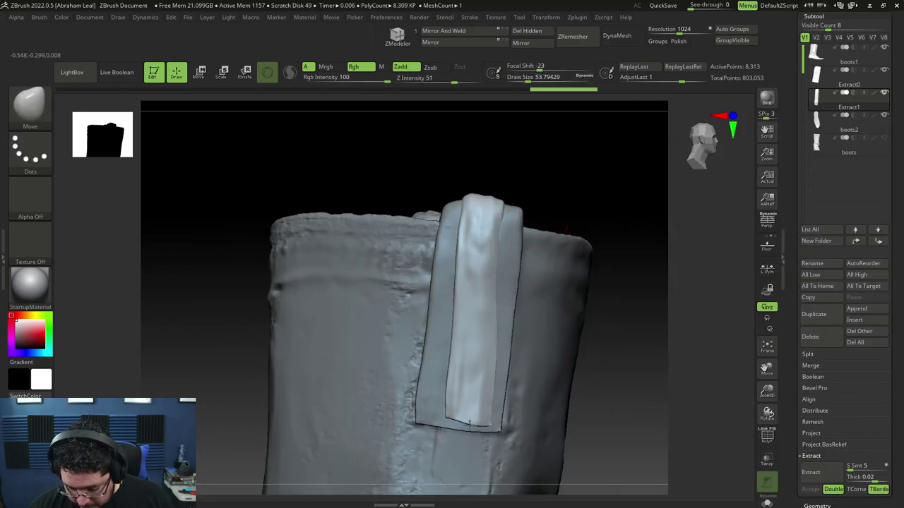
pyautogui.moveTo(460, 454); pyautogui.dragTo(468, 460)
# Refine the narrow strip's side profile over the wide strap with the Move brush at a draw size of about 31
pyautogui.moveTo(466, 463); pyautogui.dragTo(399, 451, button='right')
pyautogui.press('space')
pyautogui.click(475, 387)
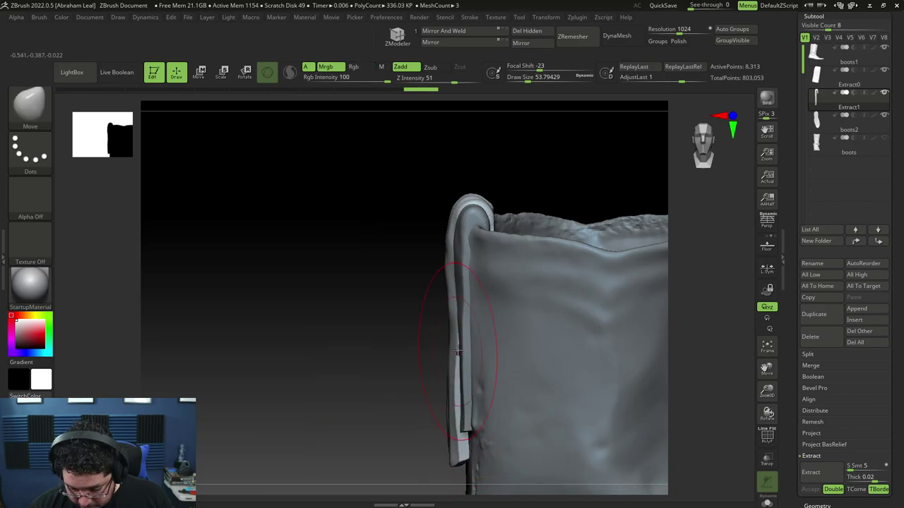
pyautogui.press('space')
pyautogui.moveTo(462, 281); pyautogui.dragTo(443, 281)
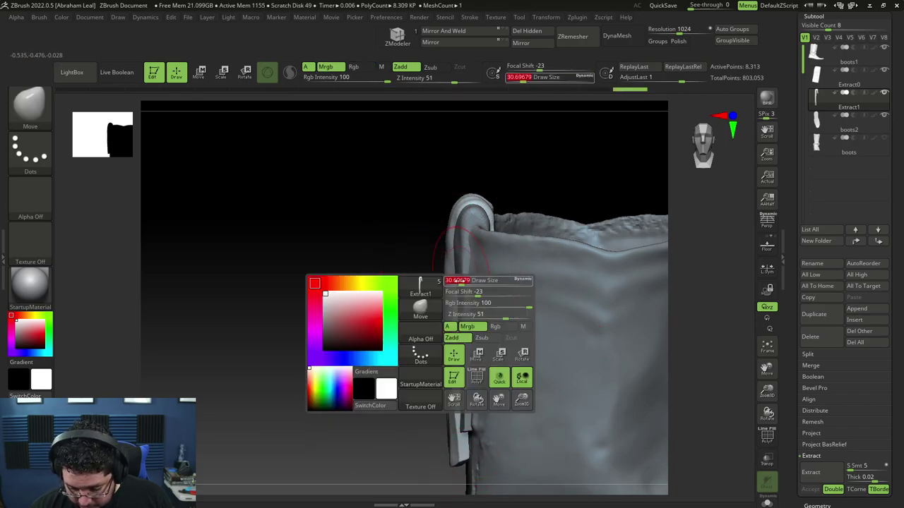
pyautogui.moveTo(408, 247); pyautogui.dragTo(473, 248, button='right')
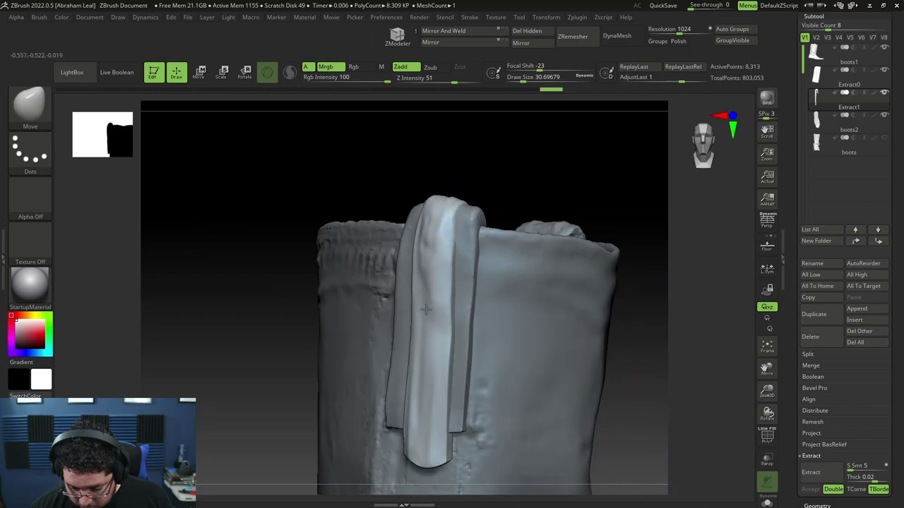
pyautogui.moveTo(492, 202); pyautogui.dragTo(515, 198, button='right')
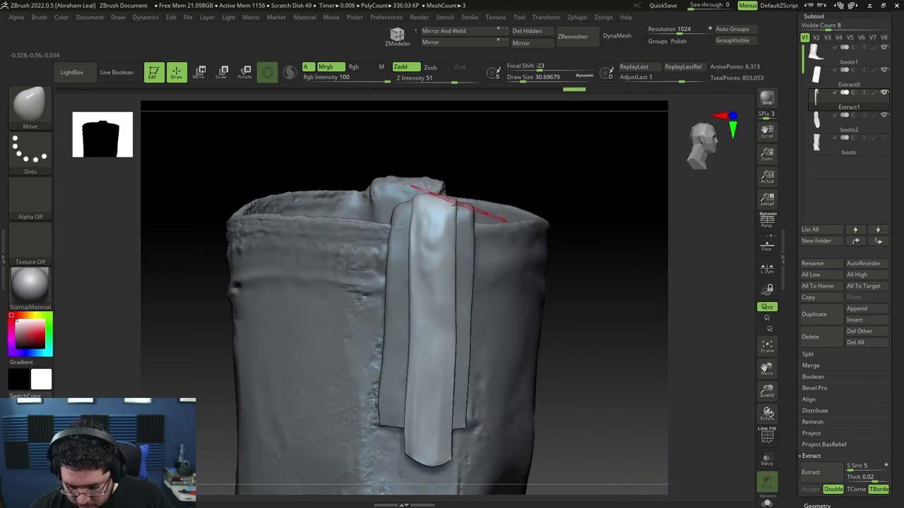
# Straighten the narrow strip's long edges and rounded lower end with the Move brush at a draw size of about 37
pyautogui.press('space')
pyautogui.moveTo(444, 247)
pyautogui.mouseDown()
pyautogui.moveTo(459, 248)
pyautogui.moveTo(440, 254)
pyautogui.mouseUp()
pyautogui.moveTo(435, 377); pyautogui.dragTo(430, 379)
pyautogui.moveTo(432, 454); pyautogui.dragTo(426, 461)
pyautogui.moveTo(421, 429); pyautogui.dragTo(427, 432)
pyautogui.press('space')
pyautogui.moveTo(438, 343); pyautogui.dragTo(432, 344)
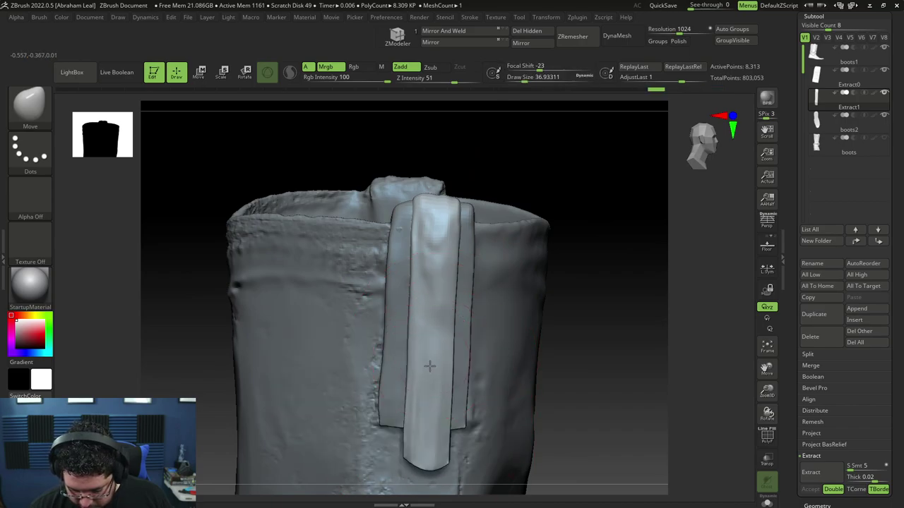
# Flatten the narrow strip's outer face with TrimDynamic at a draw size of about 37 and intensity 14
pyautogui.press('b')
pyautogui.press('t')
pyautogui.press('d')
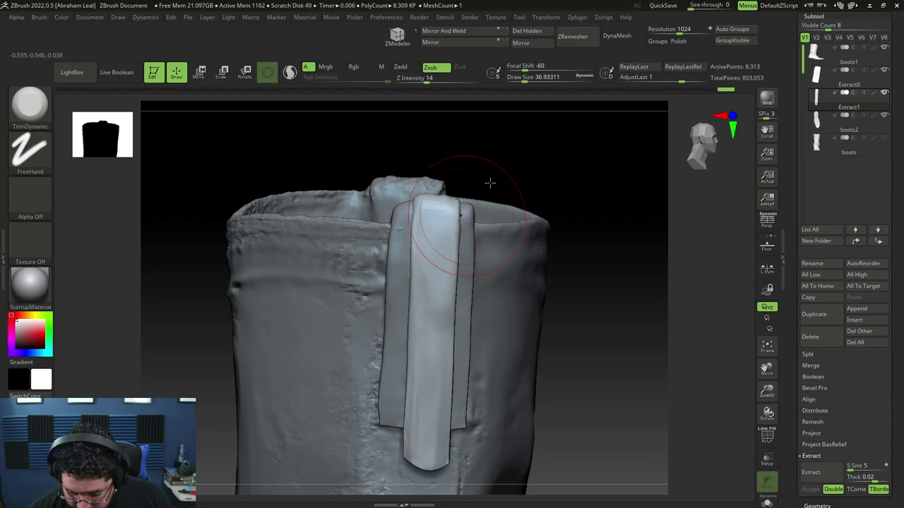
pyautogui.moveTo(495, 174); pyautogui.dragTo(449, 258)
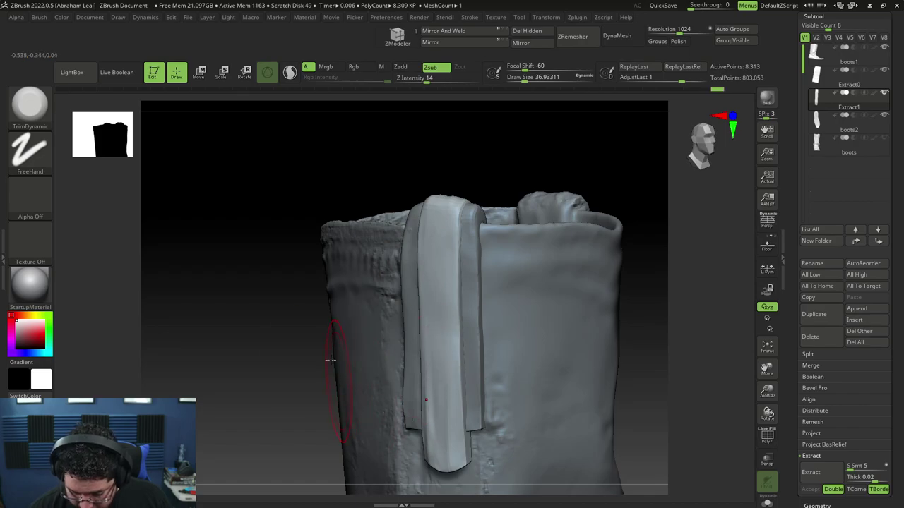
pyautogui.moveTo(328, 358); pyautogui.dragTo(424, 279)
pyautogui.keyDown('alt'); pyautogui.moveTo(538, 276); pyautogui.dragTo(538, 204); pyautogui.keyUp('alt')
pyautogui.press('f')
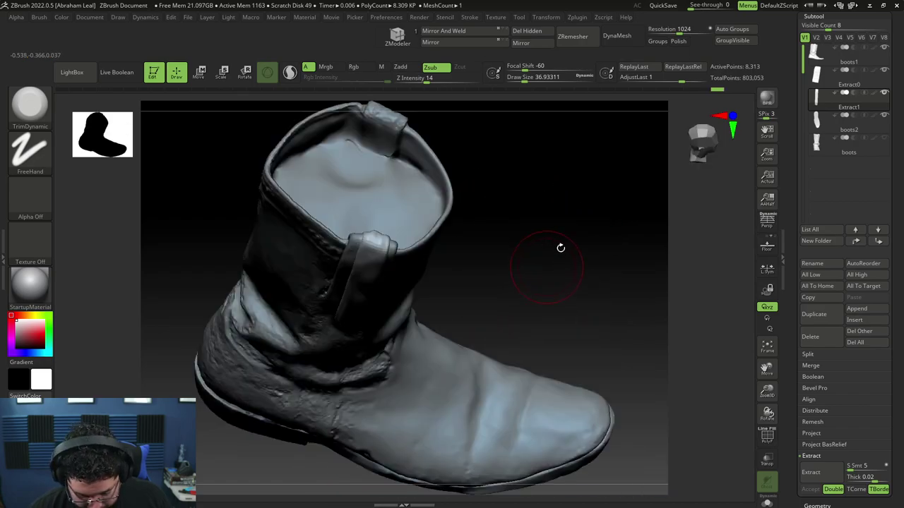
pyautogui.moveTo(563, 236)
pyautogui.mouseDown()
pyautogui.moveTo(560, 202)
pyautogui.moveTo(561, 347)
pyautogui.moveTo(533, 294)
pyautogui.moveTo(547, 297)
pyautogui.moveTo(507, 297)
pyautogui.mouseUp()
# Pull the narrow strip's lower end further down the boot with the Move brush, enlarging the draw size to about 74
pyautogui.press('b')
pyautogui.press('m')
pyautogui.press('v')
pyautogui.press('space')
pyautogui.moveTo(458, 237); pyautogui.dragTo(474, 235)
pyautogui.press('space')
pyautogui.moveTo(434, 258); pyautogui.dragTo(426, 256)
pyautogui.press('space')
pyautogui.click(432, 199)
pyautogui.moveTo(432, 180); pyautogui.dragTo(432, 201)
pyautogui.press('space')
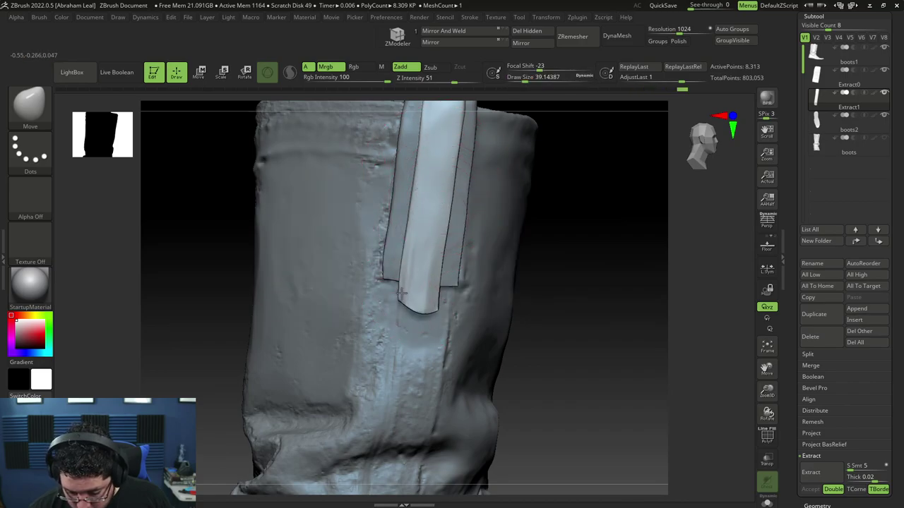
pyautogui.press('space')
pyautogui.moveTo(395, 311); pyautogui.dragTo(422, 311)
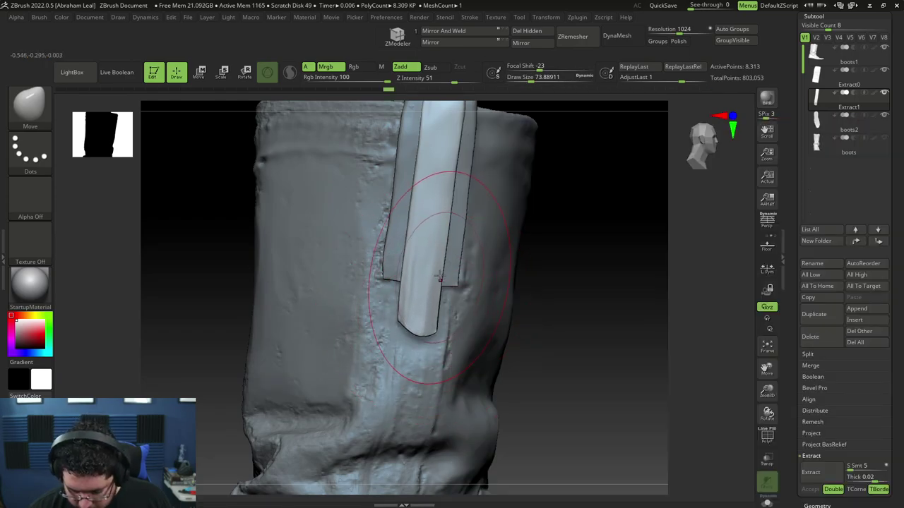
# Cut both corners off the narrow strip's lower end with KnifeCurve to form a centered point, redoing the second cut once
pyautogui.hotkey('ctrl', 'shift')
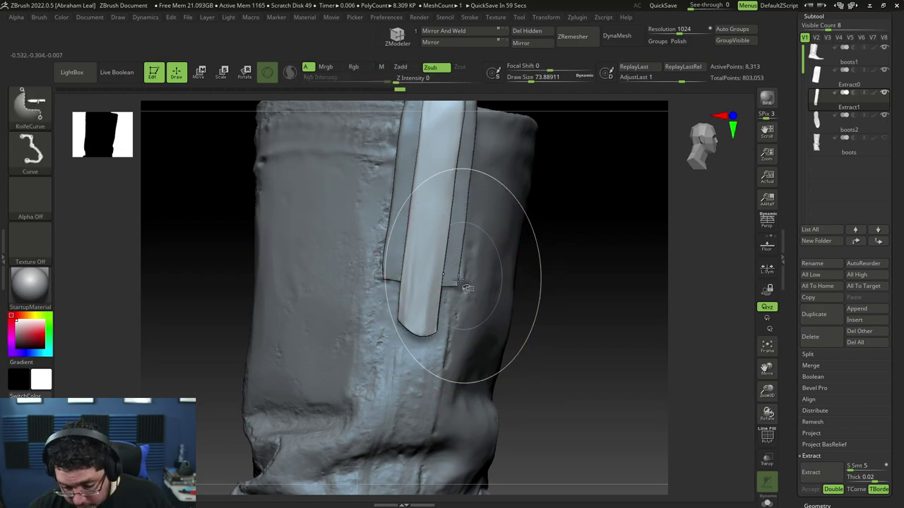
pyautogui.keyDown('ctrl'); pyautogui.keyDown('shift'); pyautogui.moveTo(483, 265); pyautogui.dragTo(404, 355); pyautogui.keyUp('shift'); pyautogui.keyUp('ctrl')
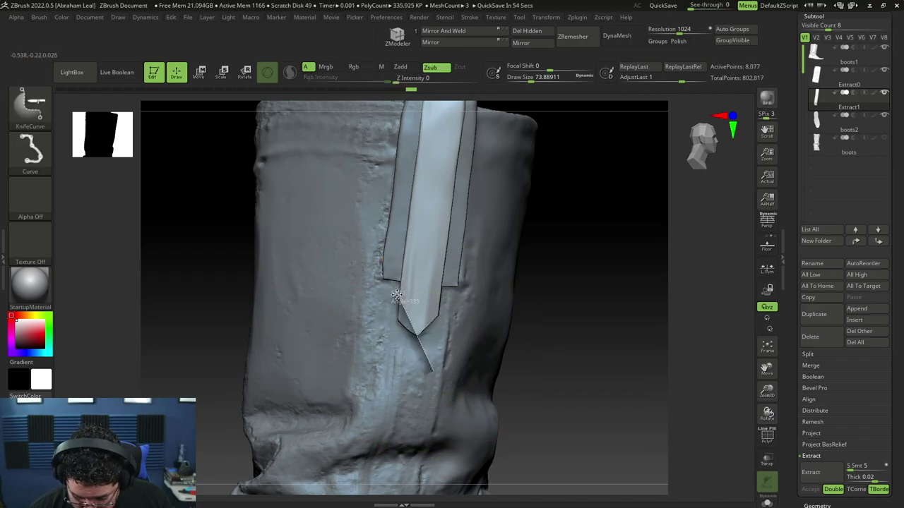
pyautogui.keyDown('ctrl'); pyautogui.keyDown('shift'); pyautogui.moveTo(397, 294); pyautogui.dragTo(394, 290); pyautogui.keyUp('shift'); pyautogui.keyUp('ctrl')
pyautogui.hotkey('ctrl', 'z')
pyautogui.keyDown('ctrl'); pyautogui.keyDown('shift'); pyautogui.moveTo(427, 345); pyautogui.dragTo(395, 295); pyautogui.keyUp('shift'); pyautogui.keyUp('ctrl')
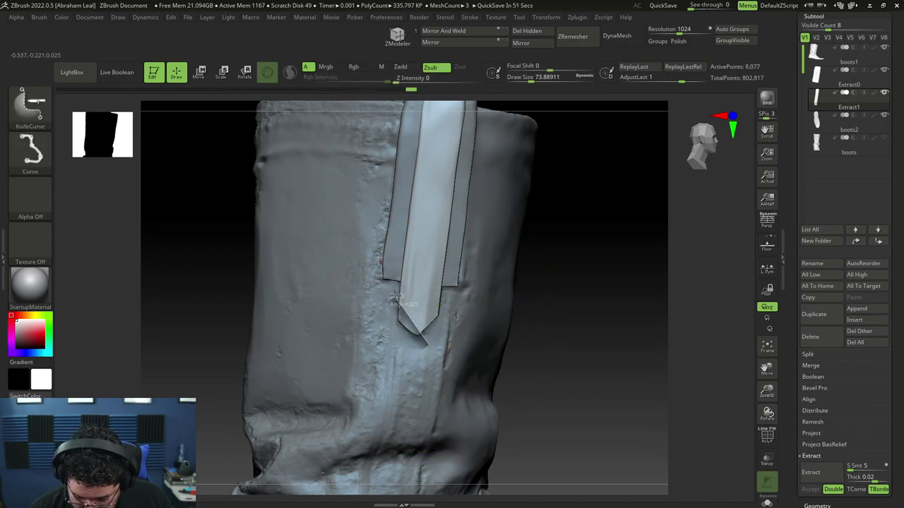
# Check the pointed strip end against the boot reference photo and trim its tip with TrimDynamic at a draw size of about 7
pyautogui.moveTo(514, 307)
pyautogui.mouseDown()
pyautogui.moveTo(534, 207)
pyautogui.moveTo(559, 186)
pyautogui.mouseUp()
pyautogui.press('b')
pyautogui.press('t')
pyautogui.press('d')
pyautogui.press('space')
pyautogui.moveTo(477, 240); pyautogui.dragTo(461, 239)
pyautogui.hotkey('alt', 'Tab')
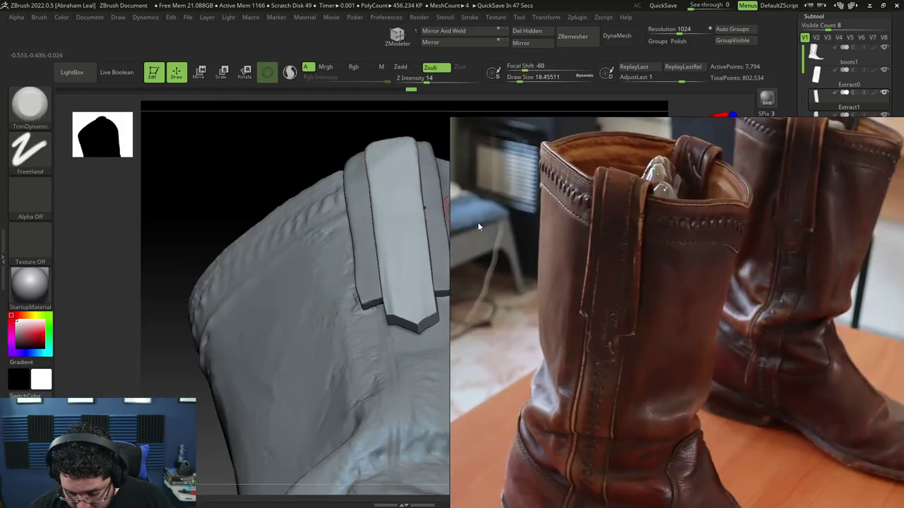
pyautogui.hotkey('alt', 'Tab')
pyautogui.moveTo(617, 297); pyautogui.dragTo(624, 168)
pyautogui.press('space')
pyautogui.moveTo(466, 284); pyautogui.dragTo(452, 284)
pyautogui.moveTo(419, 323)
pyautogui.mouseDown()
pyautogui.moveTo(509, 287)
pyautogui.moveTo(508, 275)
pyautogui.moveTo(415, 303)
pyautogui.mouseUp()
# Push the narrow strip's pointed tip down onto the boot surface with the Move brush, reducing the draw size to about 13
pyautogui.press('b')
pyautogui.press('m')
pyautogui.press('v')
pyautogui.press('space')
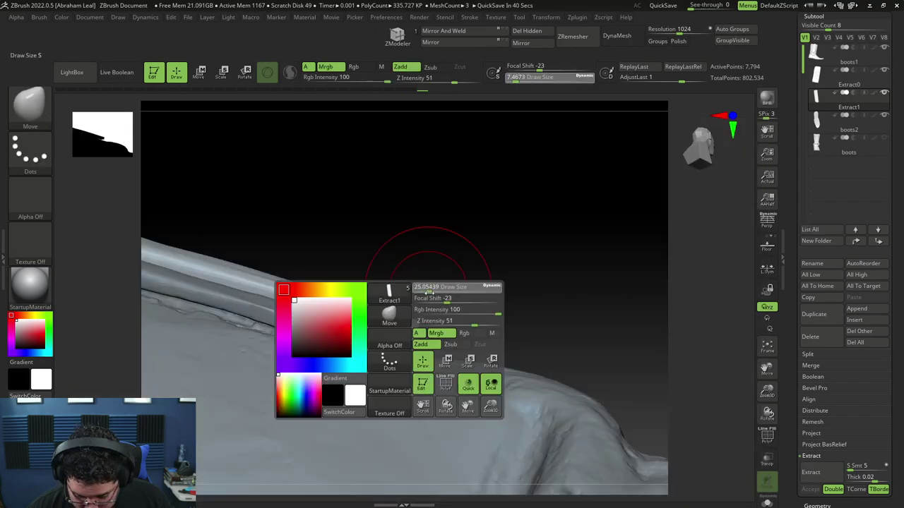
pyautogui.moveTo(375, 334); pyautogui.dragTo(373, 338)
pyautogui.press('space')
pyautogui.moveTo(358, 321)
pyautogui.mouseDown()
pyautogui.moveTo(342, 329)
pyautogui.moveTo(347, 308)
pyautogui.moveTo(342, 313)
pyautogui.moveTo(365, 341)
pyautogui.moveTo(352, 337)
pyautogui.mouseUp()
pyautogui.press('space')
pyautogui.press('space')
pyautogui.press('space')
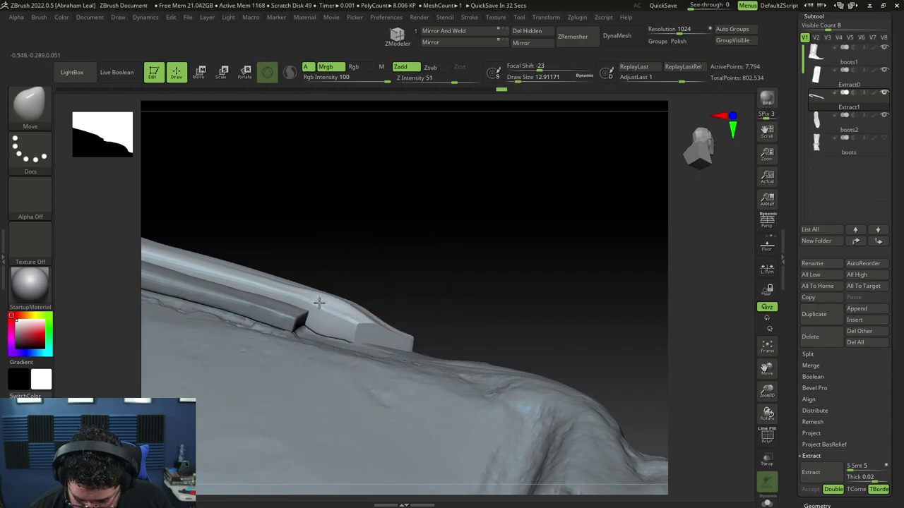
pyautogui.moveTo(337, 337); pyautogui.dragTo(337, 339)
# Seat the narrow strip's lower section against the wide strap and boot with the Move brush at a draw size of about 22
pyautogui.moveTo(407, 276)
pyautogui.mouseDown()
pyautogui.moveTo(339, 310)
pyautogui.moveTo(332, 303)
pyautogui.mouseUp()
pyautogui.press('space')
pyautogui.moveTo(382, 322); pyautogui.dragTo(386, 323)
pyautogui.moveTo(288, 299); pyautogui.dragTo(295, 291)
pyautogui.moveTo(370, 282); pyautogui.dragTo(354, 280)
pyautogui.moveTo(275, 297); pyautogui.dragTo(339, 307)
pyautogui.moveTo(504, 240)
pyautogui.mouseDown()
pyautogui.moveTo(544, 232)
pyautogui.moveTo(472, 224)
pyautogui.mouseUp()
# Examine the layered pull strap on the whole boot from several angles against the reference photo
pyautogui.press('b')
pyautogui.press('t')
pyautogui.press('d')
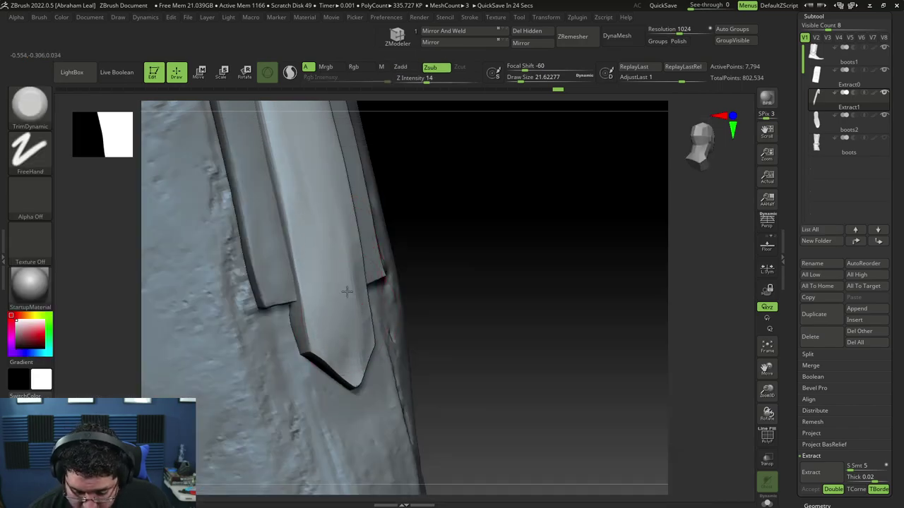
pyautogui.keyDown('alt'); pyautogui.moveTo(462, 282); pyautogui.dragTo(447, 252); pyautogui.keyUp('alt')
pyautogui.keyDown('alt'); pyautogui.moveTo(481, 311); pyautogui.dragTo(464, 258); pyautogui.keyUp('alt')
pyautogui.scroll(5, 464, 258)
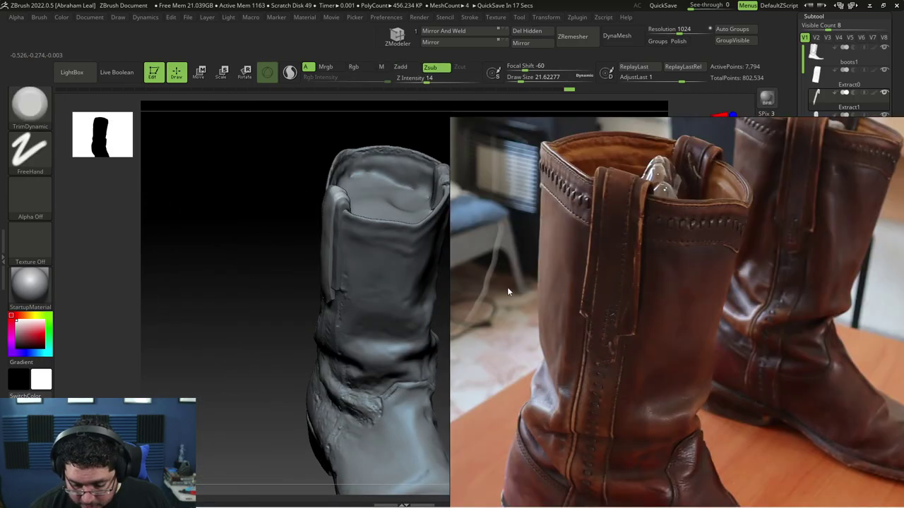
pyautogui.hotkey('alt', 'Tab')
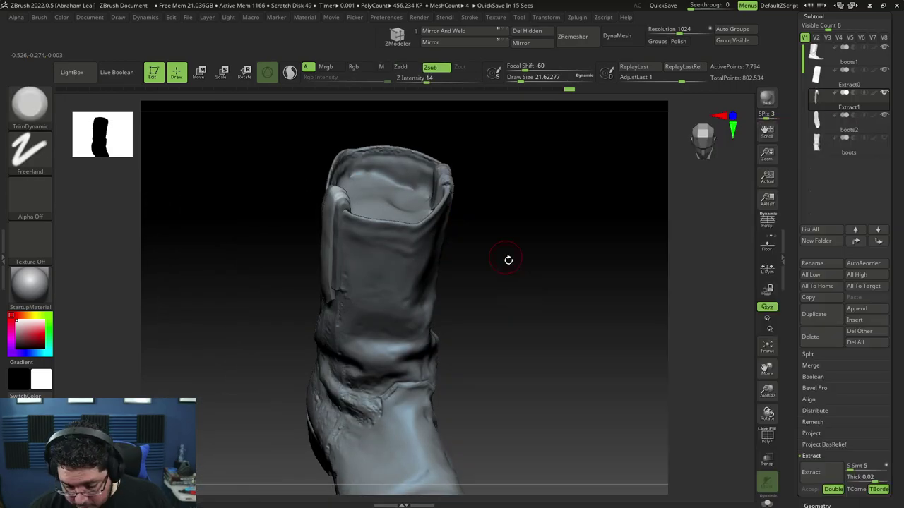
pyautogui.moveTo(508, 260); pyautogui.dragTo(513, 244)
pyautogui.hotkey('alt', 'Tab')
pyautogui.hotkey('alt', 'Tab')
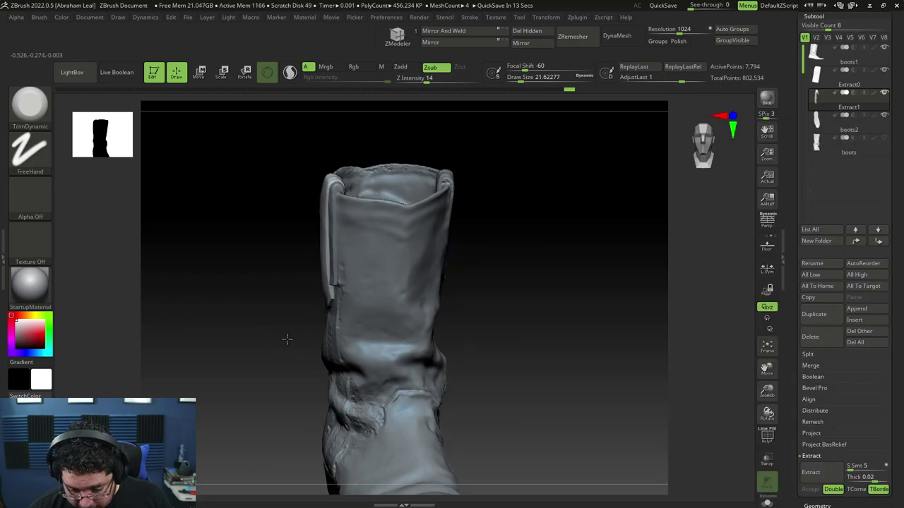
pyautogui.moveTo(287, 337); pyautogui.dragTo(523, 248)
pyautogui.keyDown('alt'); pyautogui.moveTo(522, 249); pyautogui.dragTo(509, 292); pyautogui.keyUp('alt')
# Even out the narrow strip's front face with TrimDynamic at a draw size of about 37 and intensity 14
pyautogui.press('b')
pyautogui.press('t')
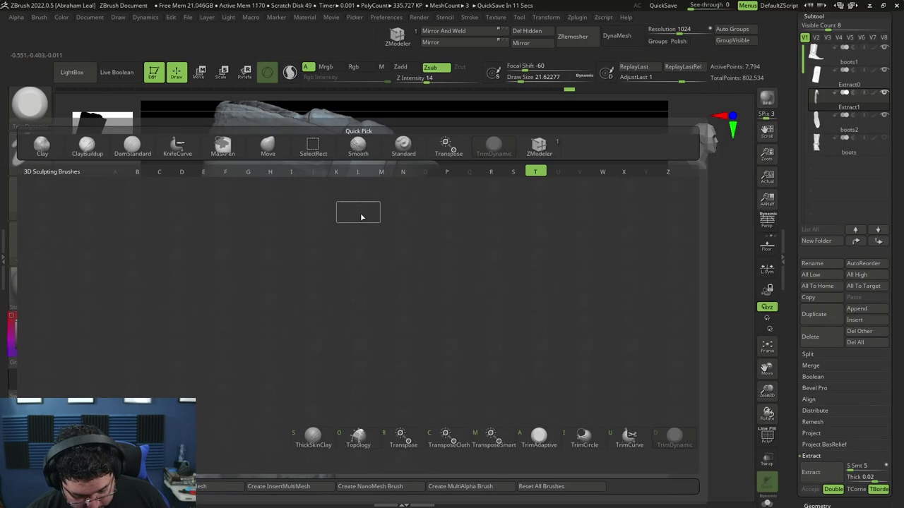
pyautogui.press('d')
pyautogui.press('space')
pyautogui.moveTo(361, 203); pyautogui.dragTo(340, 237)
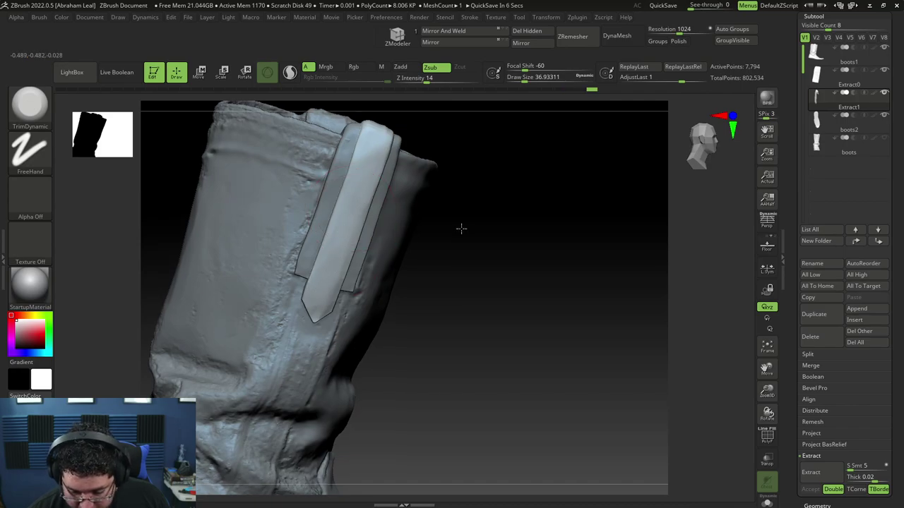
pyautogui.moveTo(459, 226); pyautogui.dragTo(342, 248)
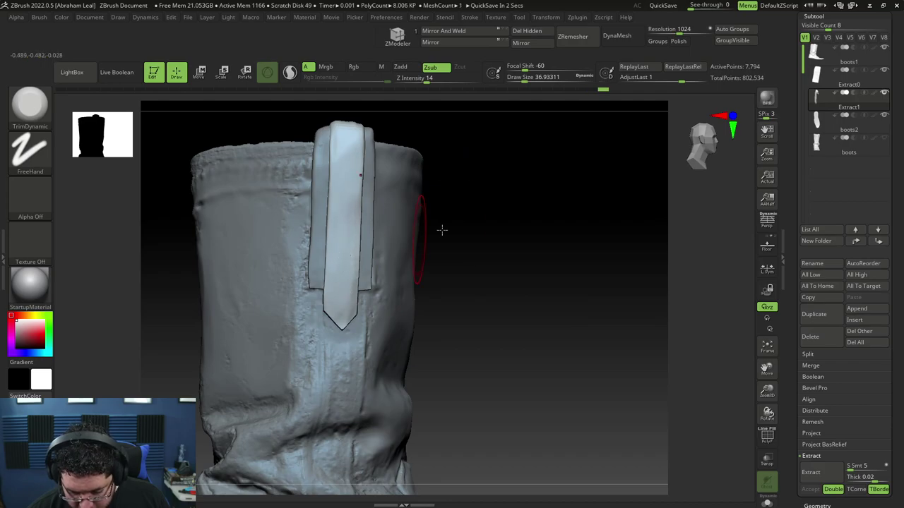
pyautogui.moveTo(450, 223); pyautogui.dragTo(418, 246)
pyautogui.moveTo(321, 315); pyautogui.dragTo(299, 330)
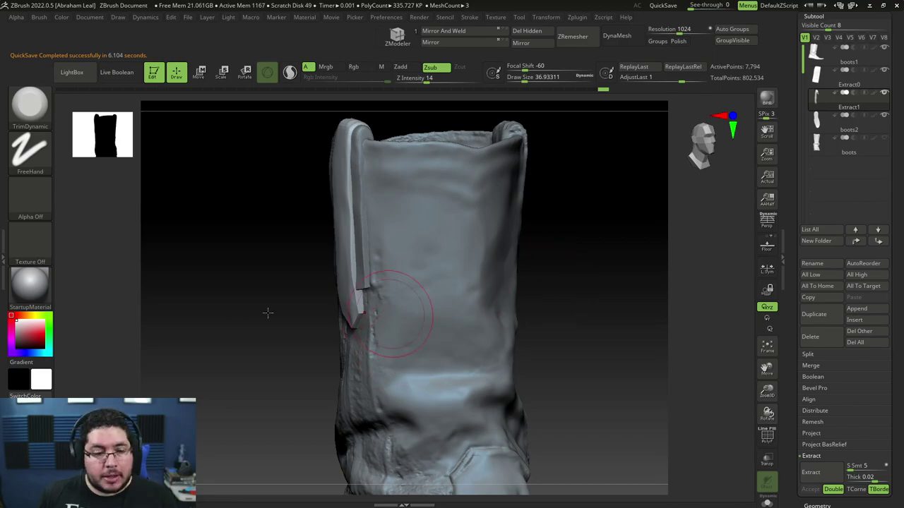
# Select the boots1 subtool, choose the ClayBuildup brush, and smooth the rough shaft surface beside the strap
pyautogui.moveTo(228, 278); pyautogui.dragTo(544, 303)
pyautogui.keyDown('alt'); pyautogui.click(346, 245); pyautogui.keyUp('alt')
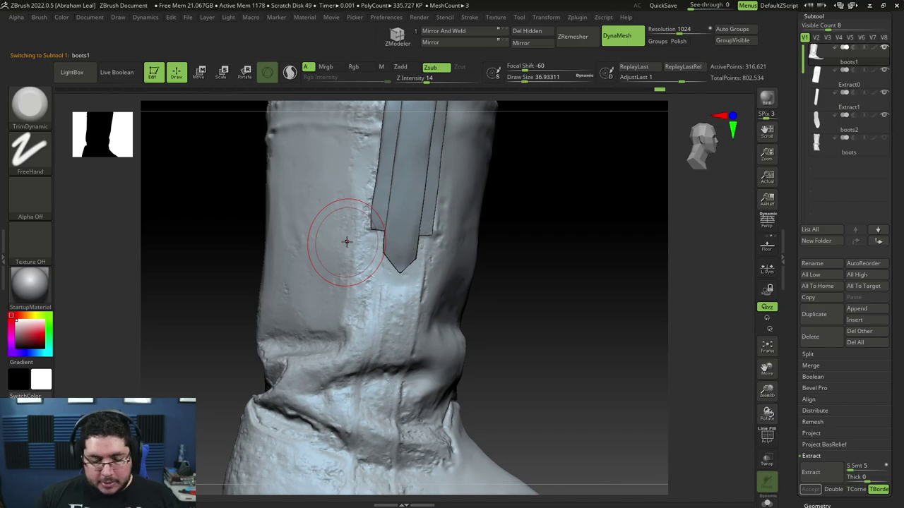
pyautogui.moveTo(519, 233)
pyautogui.mouseDown()
pyautogui.moveTo(535, 224)
pyautogui.moveTo(551, 299)
pyautogui.mouseUp()
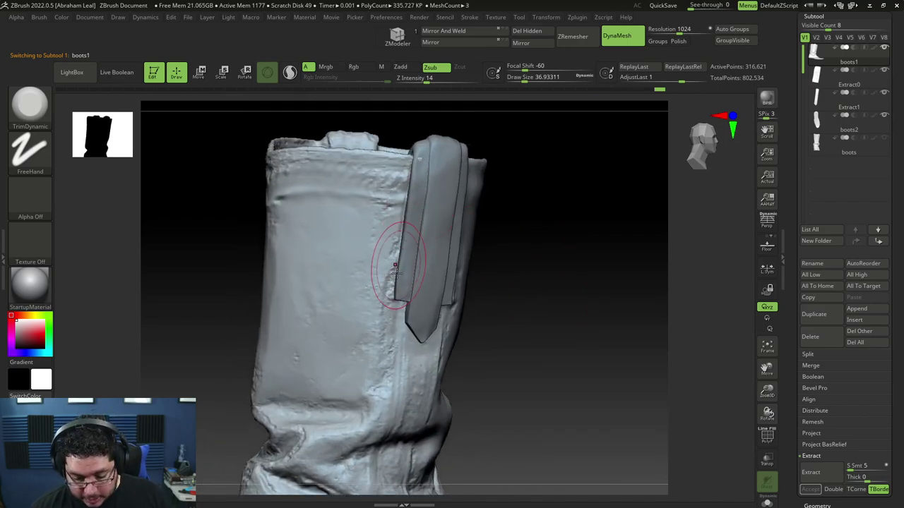
pyautogui.press('b')
pyautogui.press('c')
pyautogui.press('b')
pyautogui.keyDown('shift'); pyautogui.moveTo(393, 248); pyautogui.dragTo(384, 226); pyautogui.keyUp('shift')
pyautogui.keyDown('shift'); pyautogui.moveTo(369, 343); pyautogui.dragTo(362, 369); pyautogui.keyUp('shift')
pyautogui.keyDown('alt'); pyautogui.moveTo(496, 317); pyautogui.dragTo(496, 213); pyautogui.keyUp('alt')
pyautogui.moveTo(495, 254); pyautogui.dragTo(561, 266)
pyautogui.keyDown('shift'); pyautogui.moveTo(337, 297); pyautogui.dragTo(313, 282); pyautogui.keyUp('shift')
# Smooth the rough ankle folds and heel area of the boot at a draw size of about 20
pyautogui.moveTo(500, 253); pyautogui.dragTo(439, 274)
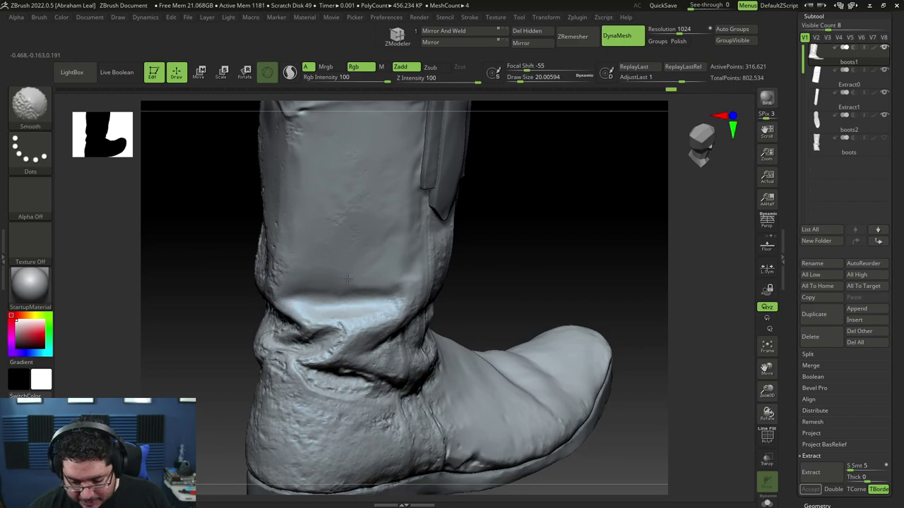
pyautogui.moveTo(353, 166)
pyautogui.mouseDown(button='right')
pyautogui.moveTo(515, 211)
pyautogui.moveTo(428, 186)
pyautogui.mouseUp(button='right')
pyautogui.press('shift')
pyautogui.moveTo(340, 283)
pyautogui.keyDown('shift'); pyautogui.mouseDown()
pyautogui.moveTo(318, 319)
pyautogui.moveTo(371, 337)
pyautogui.mouseUp(); pyautogui.keyUp('shift')
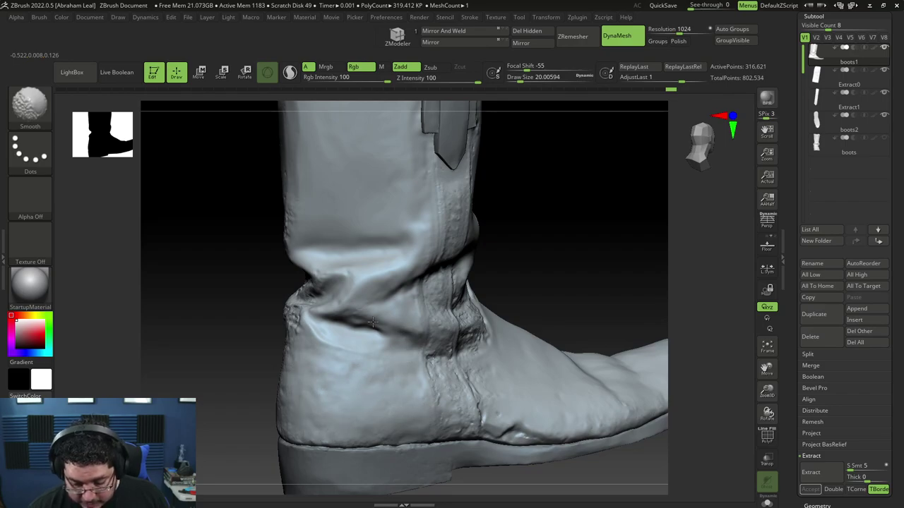
pyautogui.keyDown('shift'); pyautogui.moveTo(369, 319); pyautogui.dragTo(348, 313); pyautogui.keyUp('shift')
pyautogui.moveTo(599, 190); pyautogui.dragTo(534, 185)
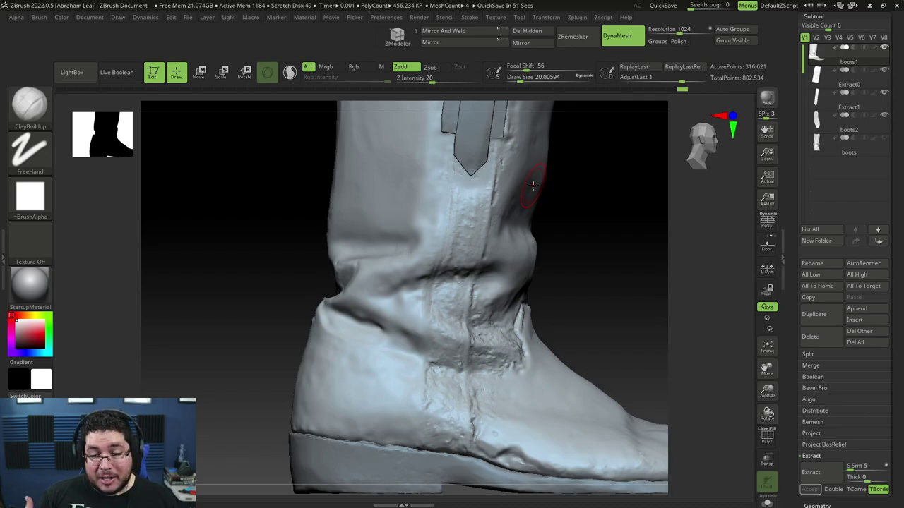
pyautogui.moveTo(559, 205)
pyautogui.mouseDown()
pyautogui.moveTo(561, 250)
pyautogui.moveTo(535, 280)
pyautogui.moveTo(574, 284)
pyautogui.mouseUp()
pyautogui.keyDown('shift'); pyautogui.moveTo(425, 335); pyautogui.dragTo(403, 335); pyautogui.keyUp('shift')
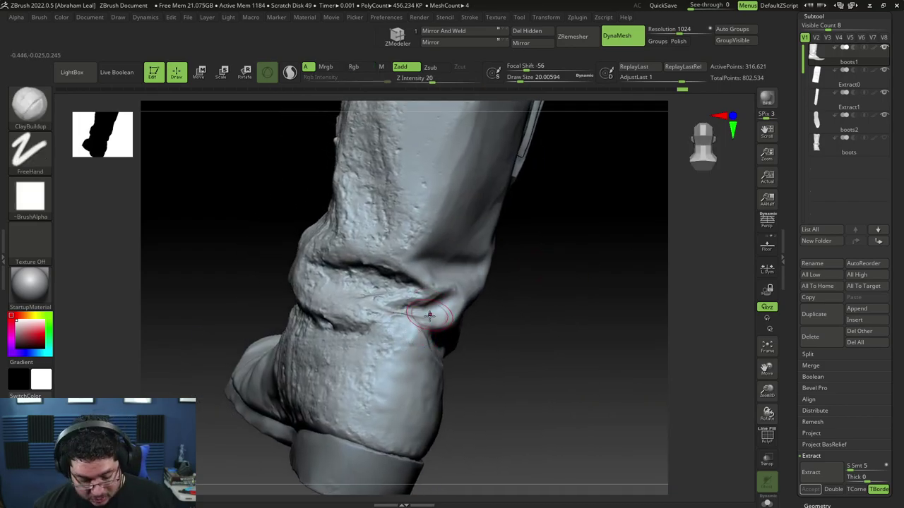
# Flatten the folds at the back of the ankle with TrimDynamic, draw size about 20, intensity 14
pyautogui.press('b')
pyautogui.press('t')
pyautogui.press('d')
pyautogui.moveTo(509, 295); pyautogui.dragTo(442, 317)
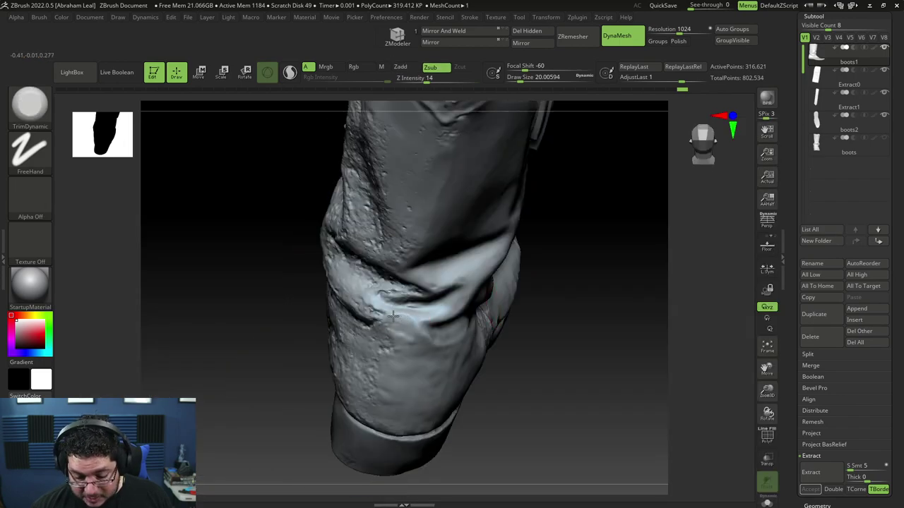